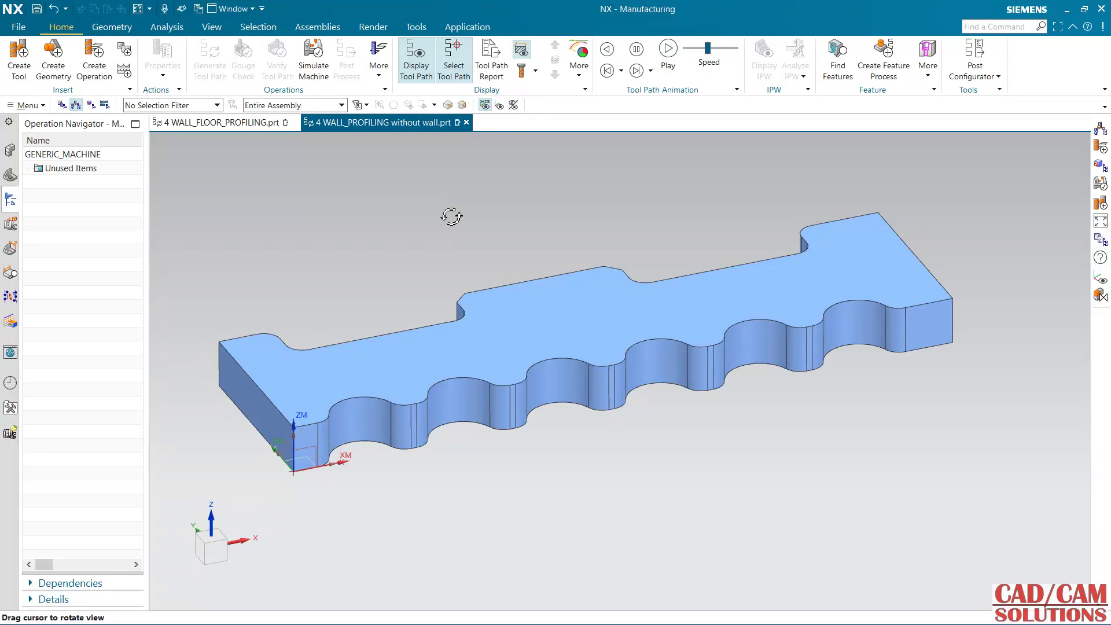
click(94, 61)
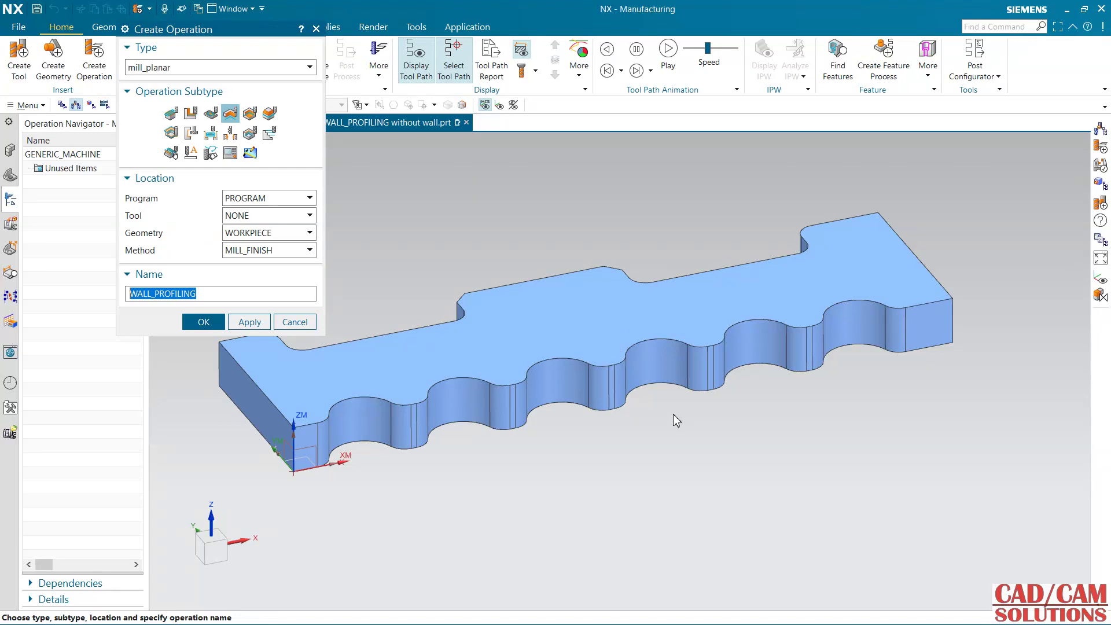
middle_drag(630, 395, 662, 244)
scroll(661, 203, down, 3)
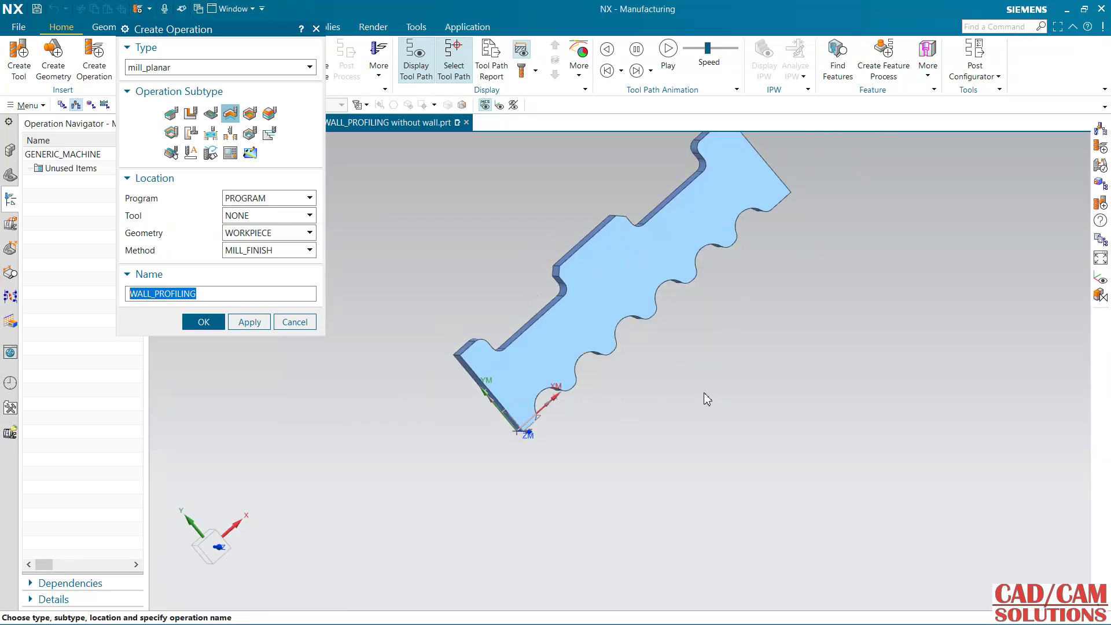
middle_drag(707, 399, 655, 346)
scroll(596, 222, up, 3)
mouse_move(704, 197)
middle_down()
mouse_move(704, 166)
mouse_move(705, 192)
middle_up()
click(293, 323)
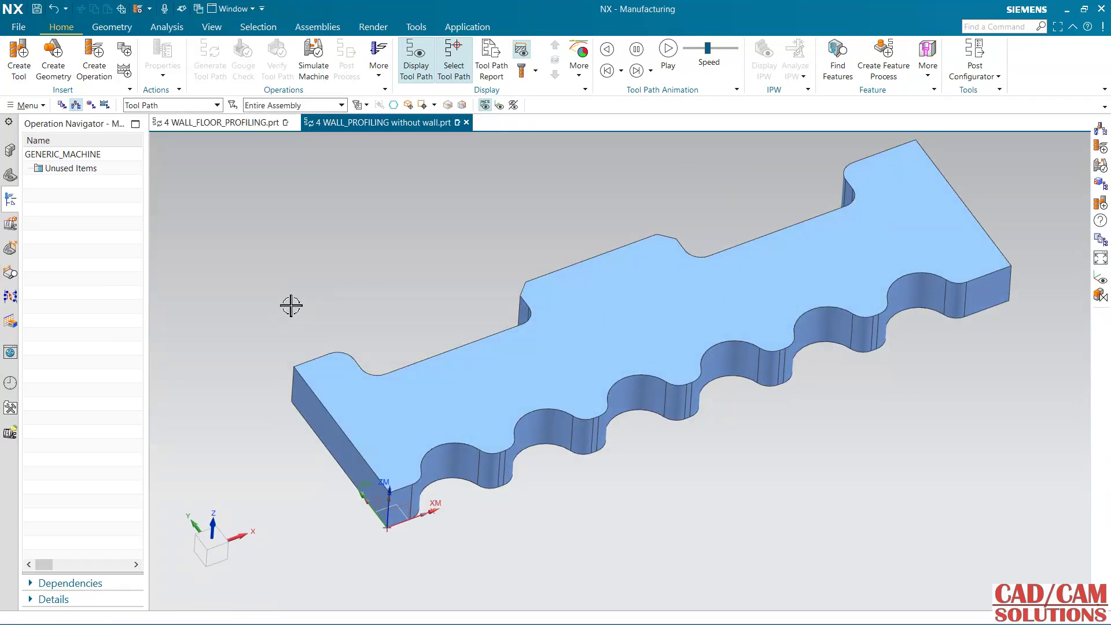
Step: Search the milling tool library for non-indexable end mills in millimetres
click(62, 105)
click(75, 105)
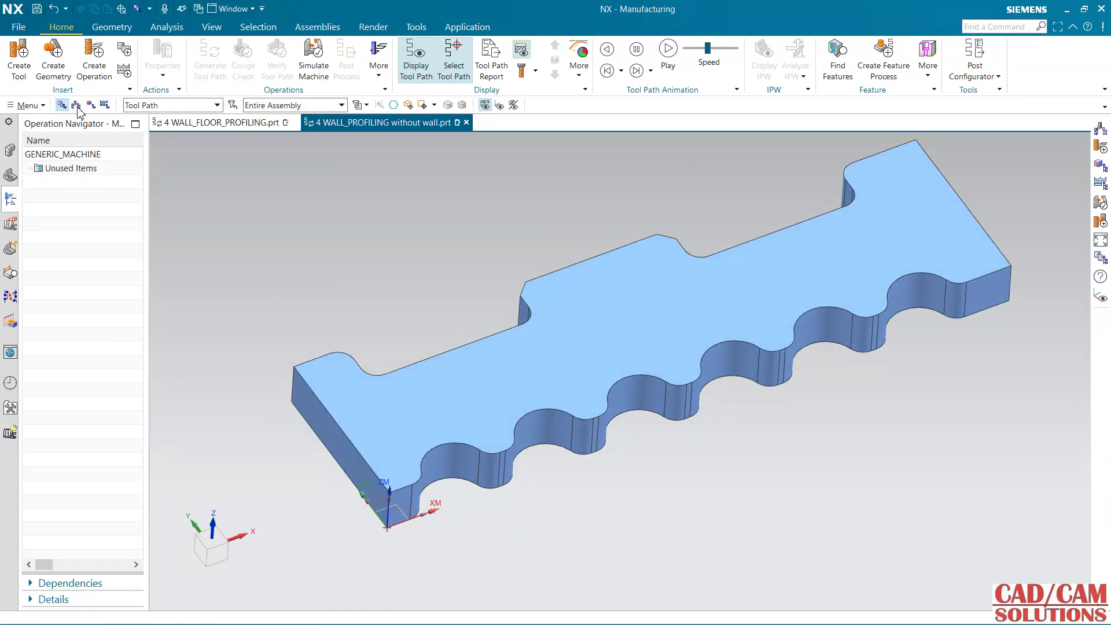
click(19, 58)
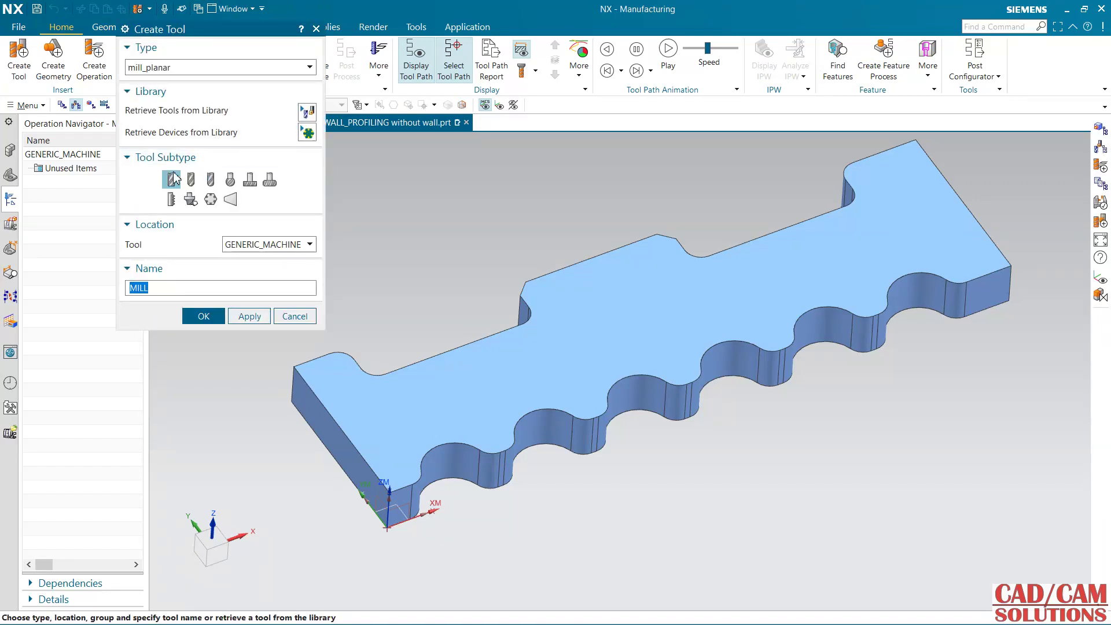
click(300, 118)
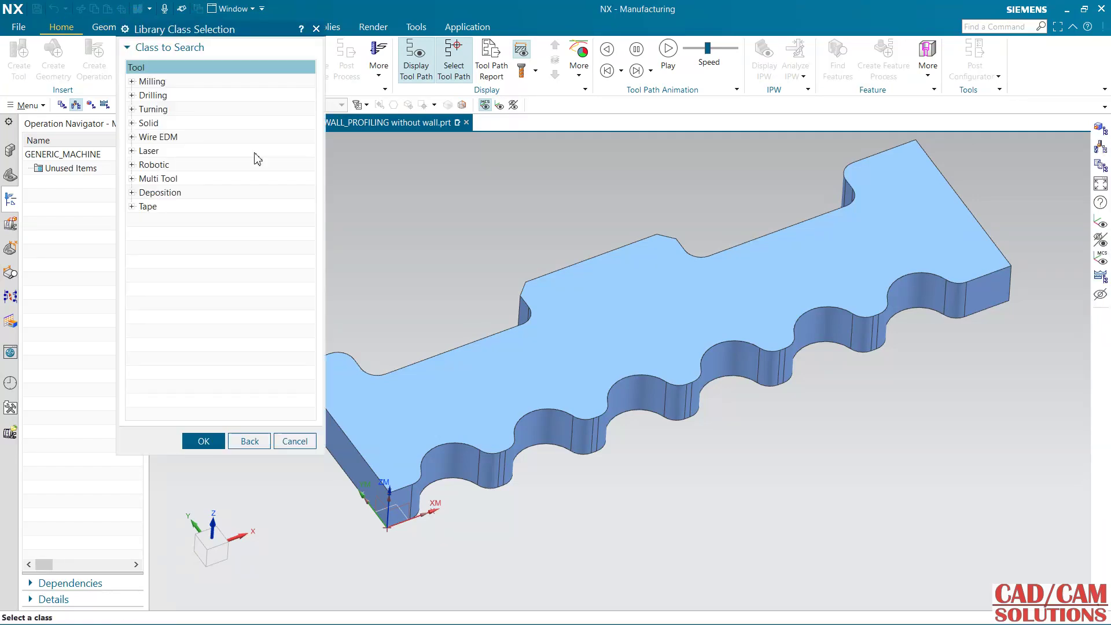
click(132, 81)
double_click(154, 95)
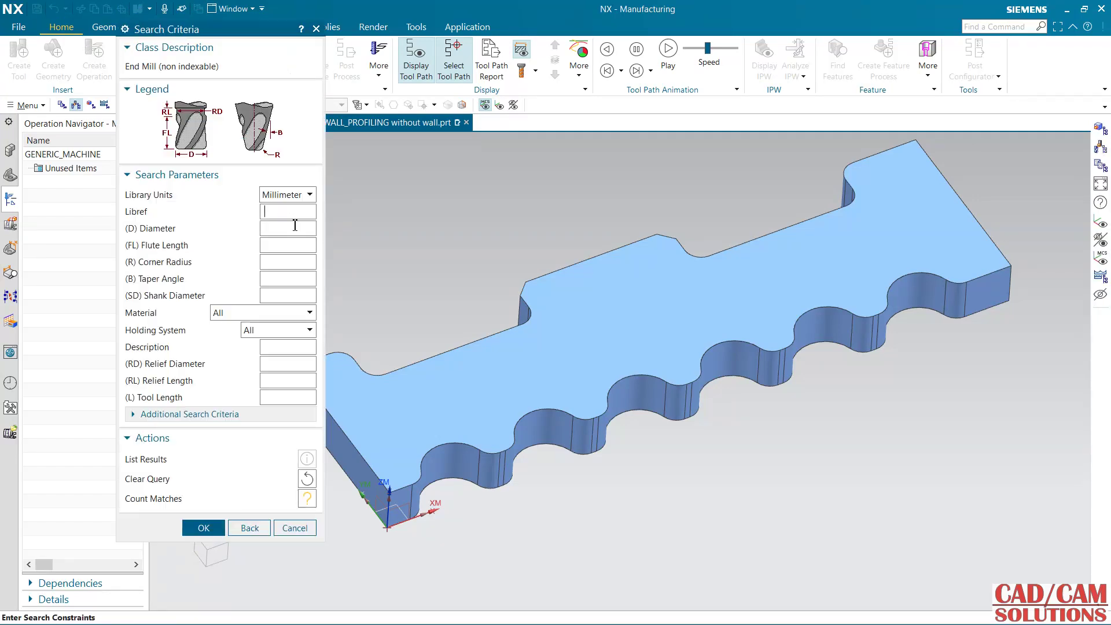
click(204, 528)
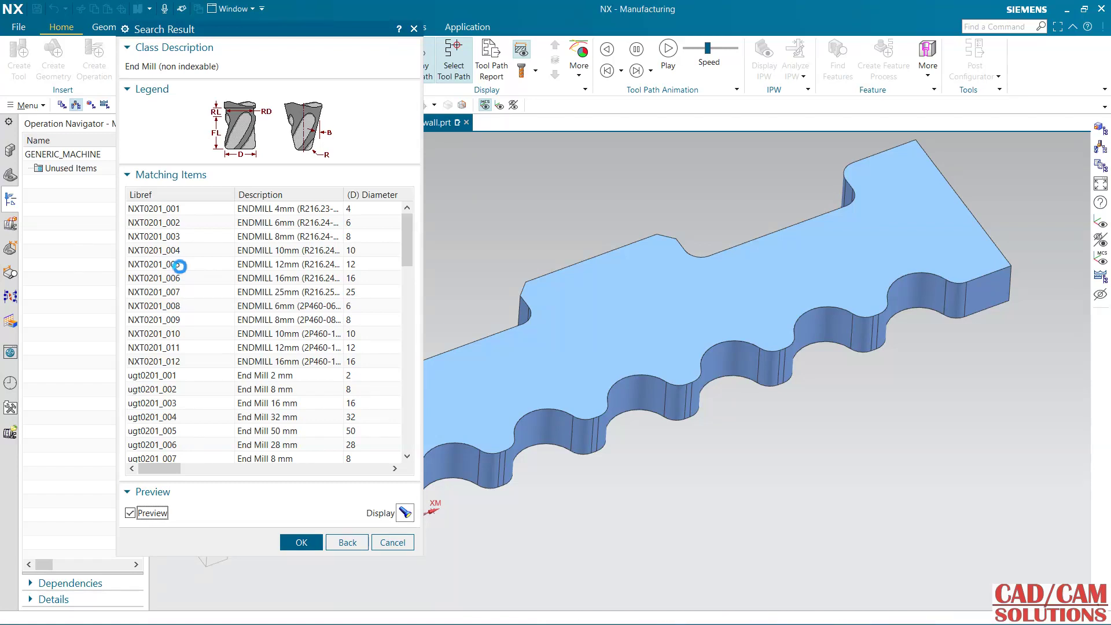
Step: Retrieve the 12 mm end mill NXT0201_005 from the library search results into the setup
click(178, 265)
middle_drag(463, 451, 532, 428)
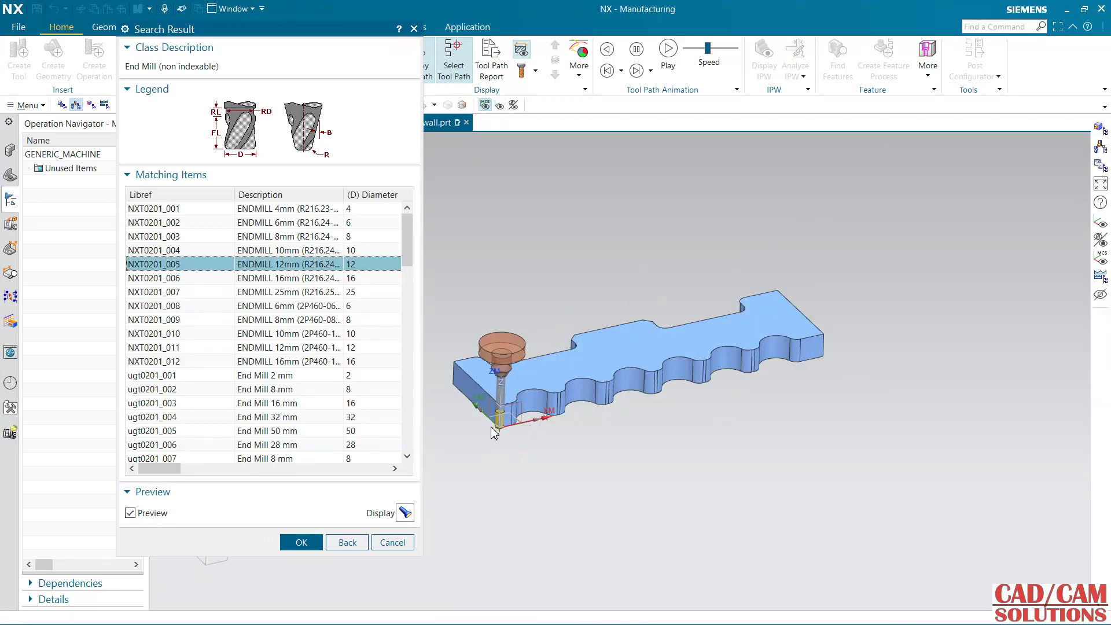
scroll(506, 431, up, 2)
click(318, 542)
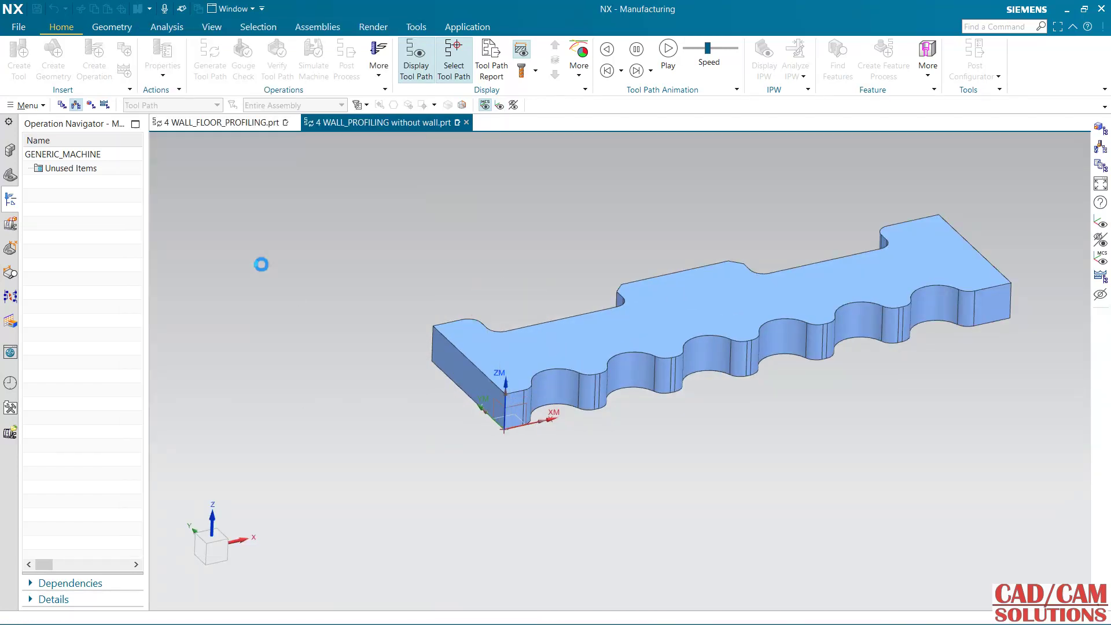
click(307, 318)
Step: Move the MCS_MAIN origin to X 245, Y 70, Z 35 on the part's upper face
click(91, 105)
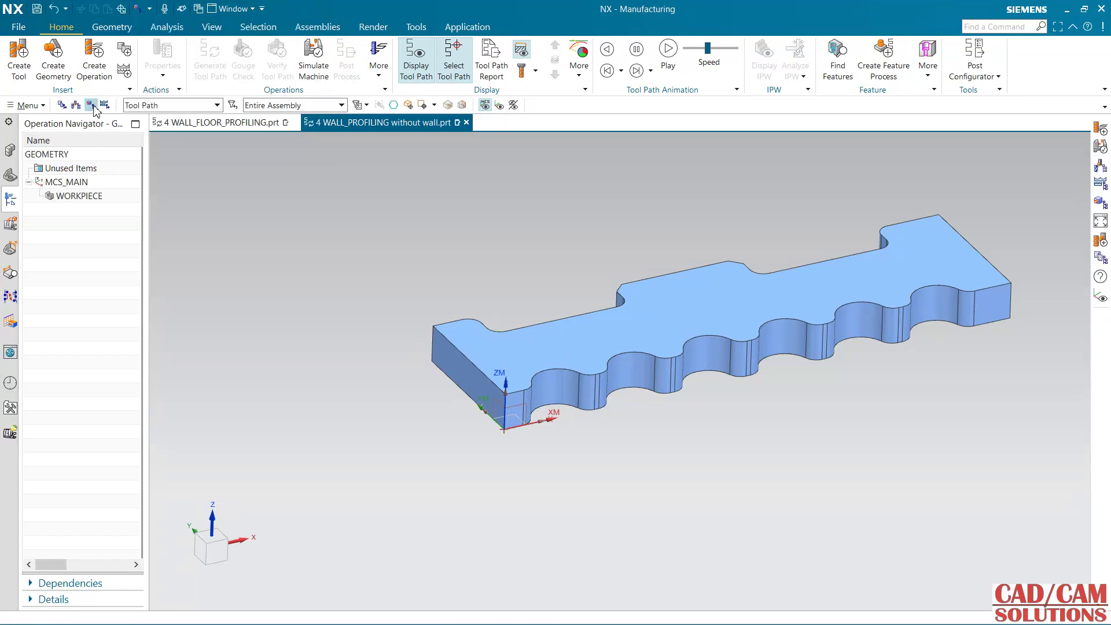
double_click(74, 184)
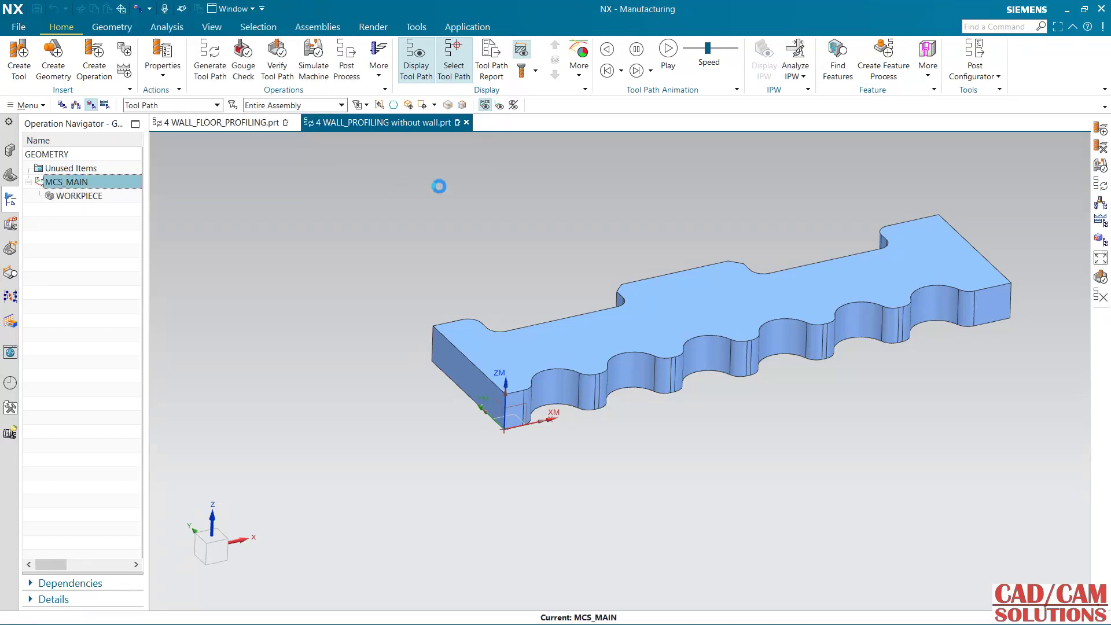
key(ctrl+alt+f)
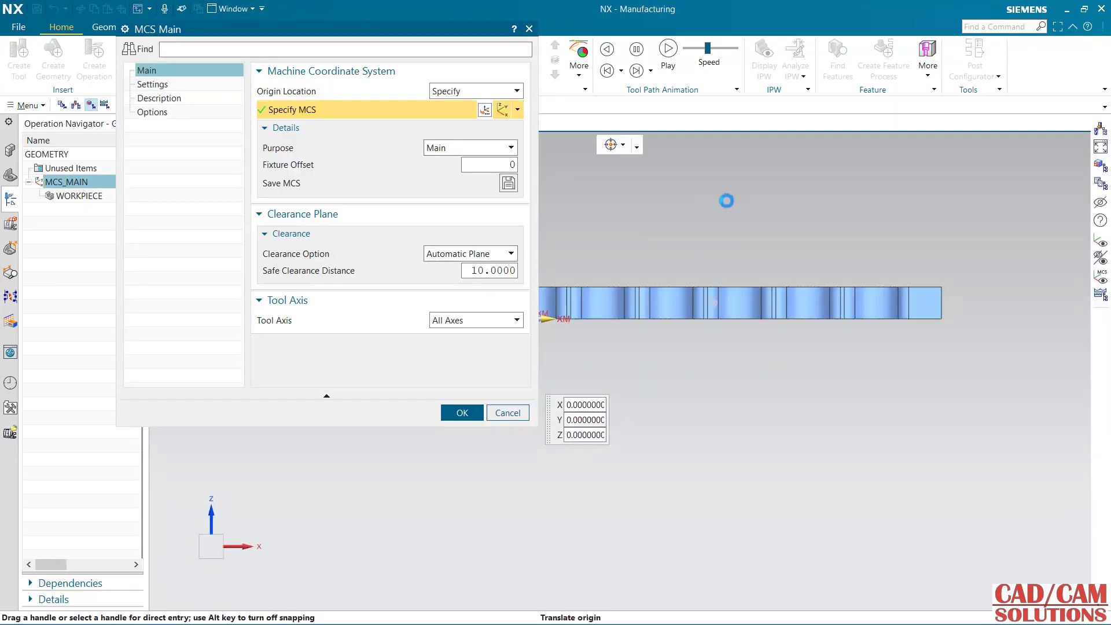
scroll(584, 228, up, 1)
drag(576, 226, 575, 208)
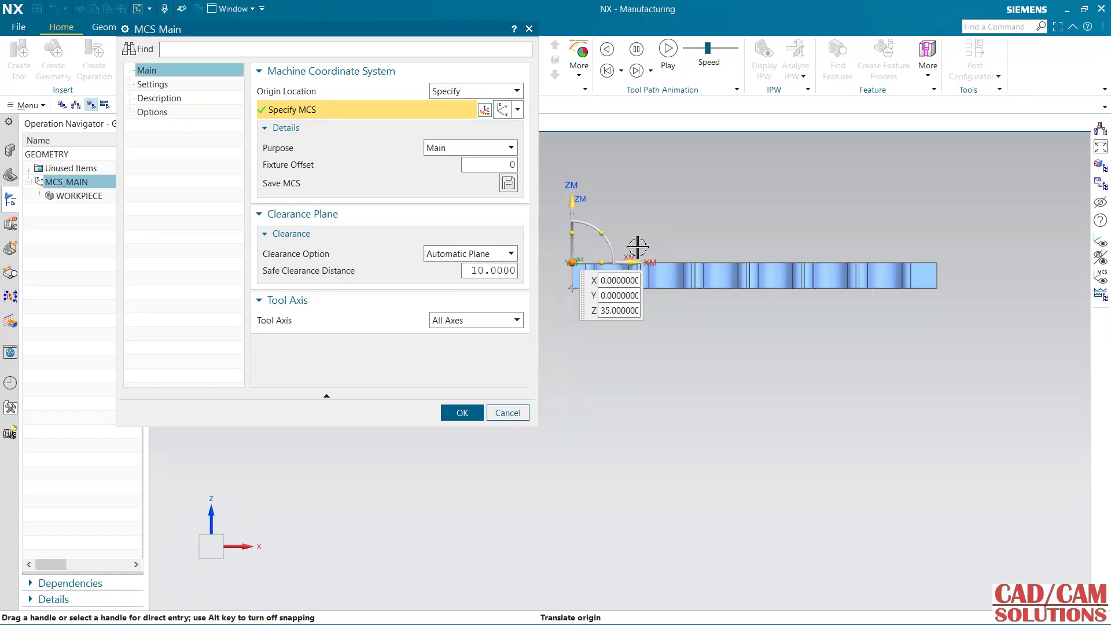
drag(631, 265, 806, 255)
middle_drag(801, 214, 813, 310)
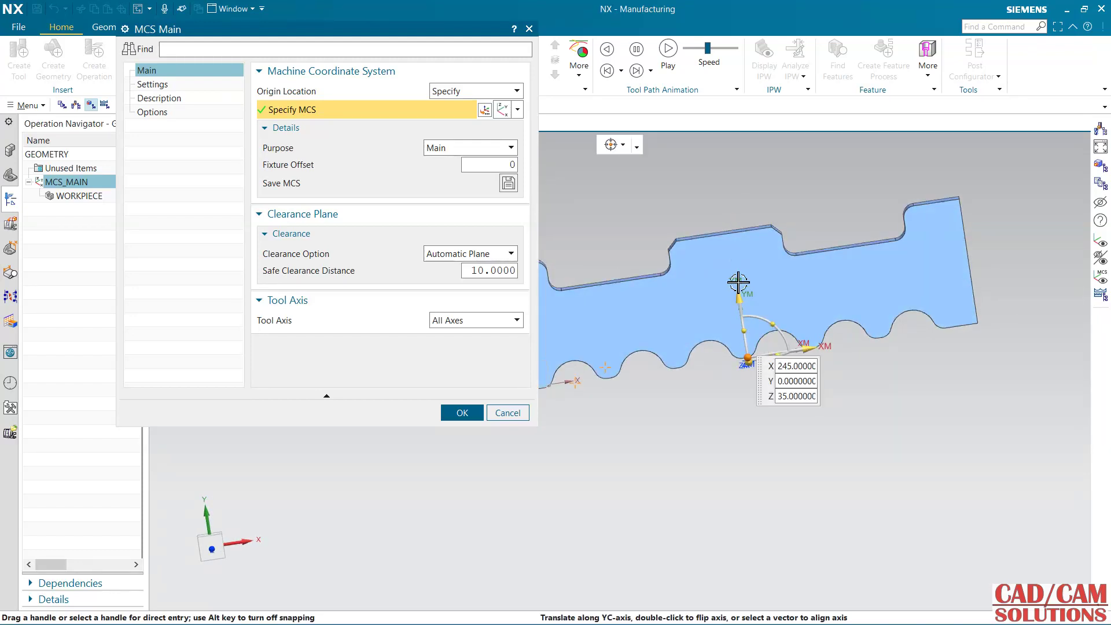
drag(739, 273, 733, 242)
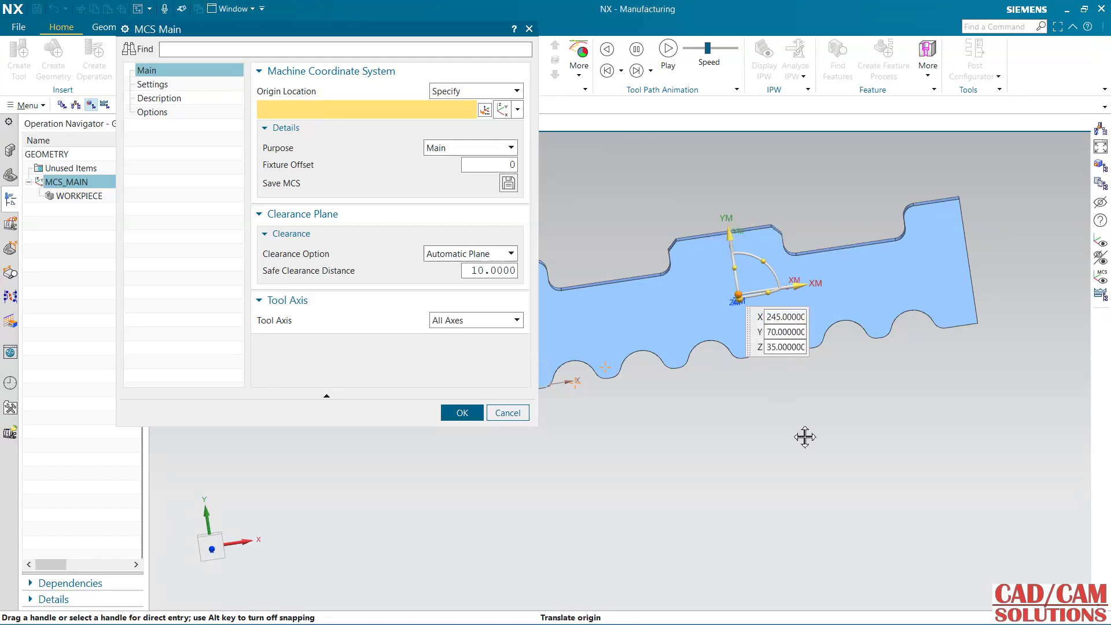
middle_drag(804, 436, 808, 393)
click(462, 413)
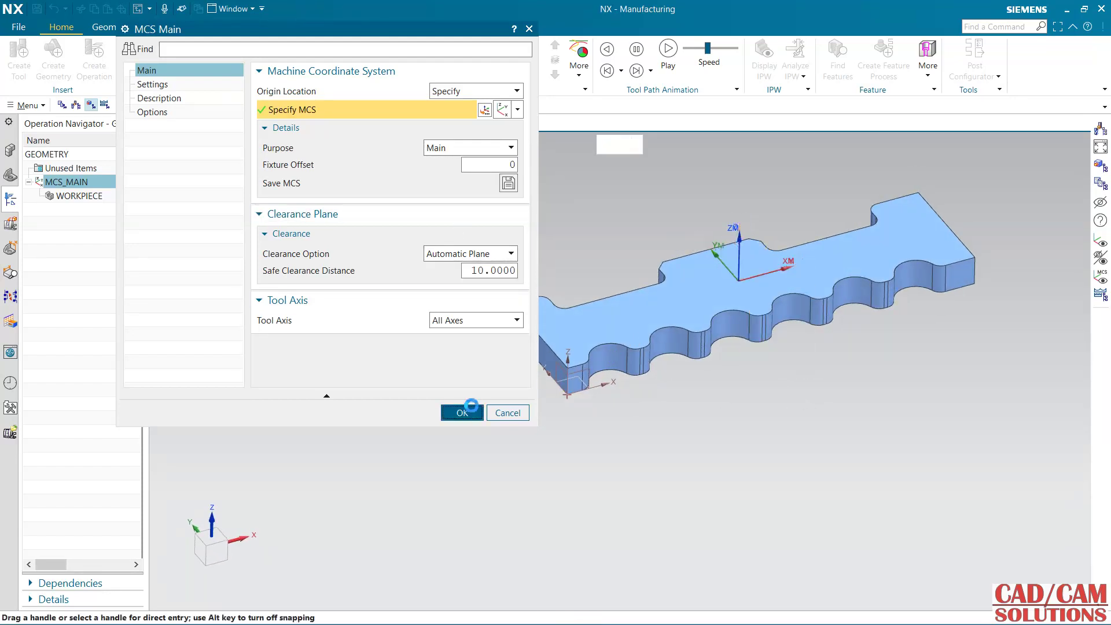
Step: Set the safe clearance distance of MCS_MAIN to 5.0 with the automatic plane option
double_click(80, 184)
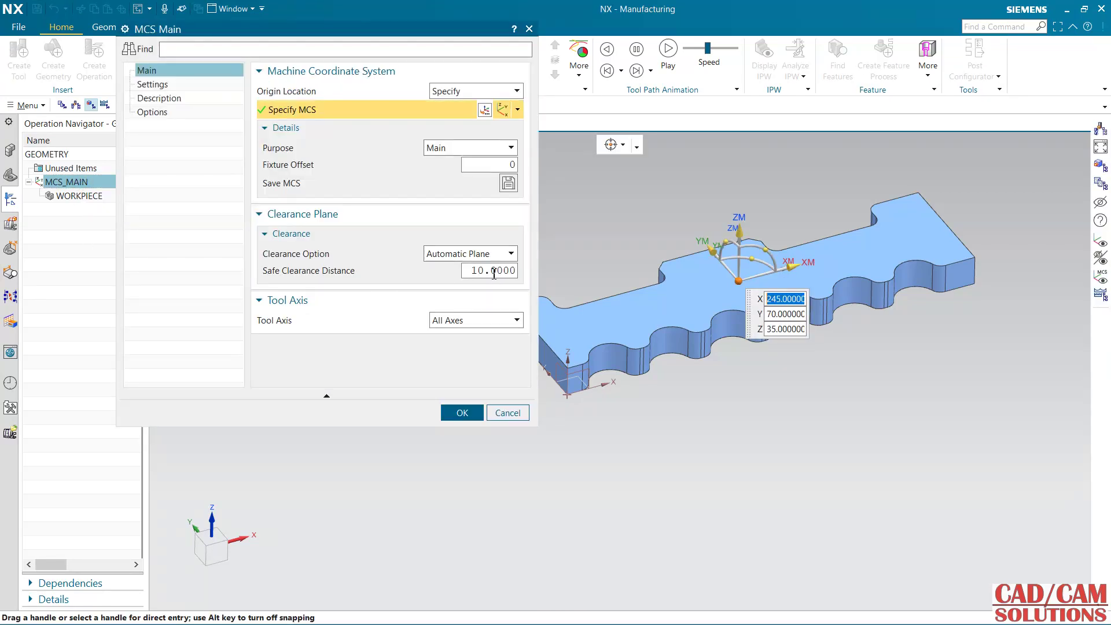
double_click(494, 271)
text(5.)
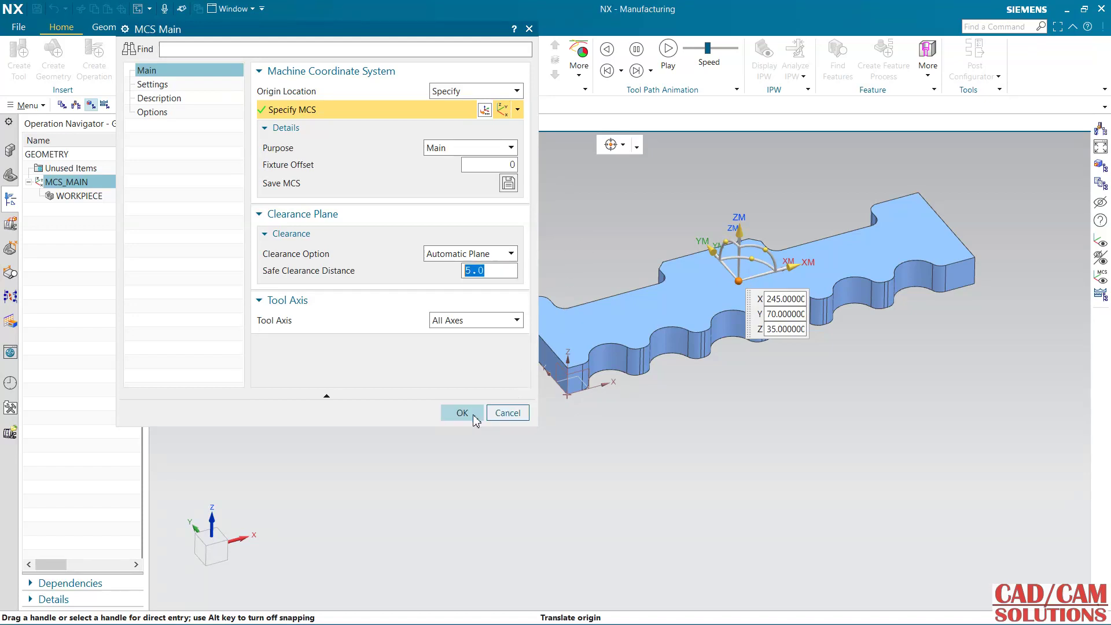
click(462, 413)
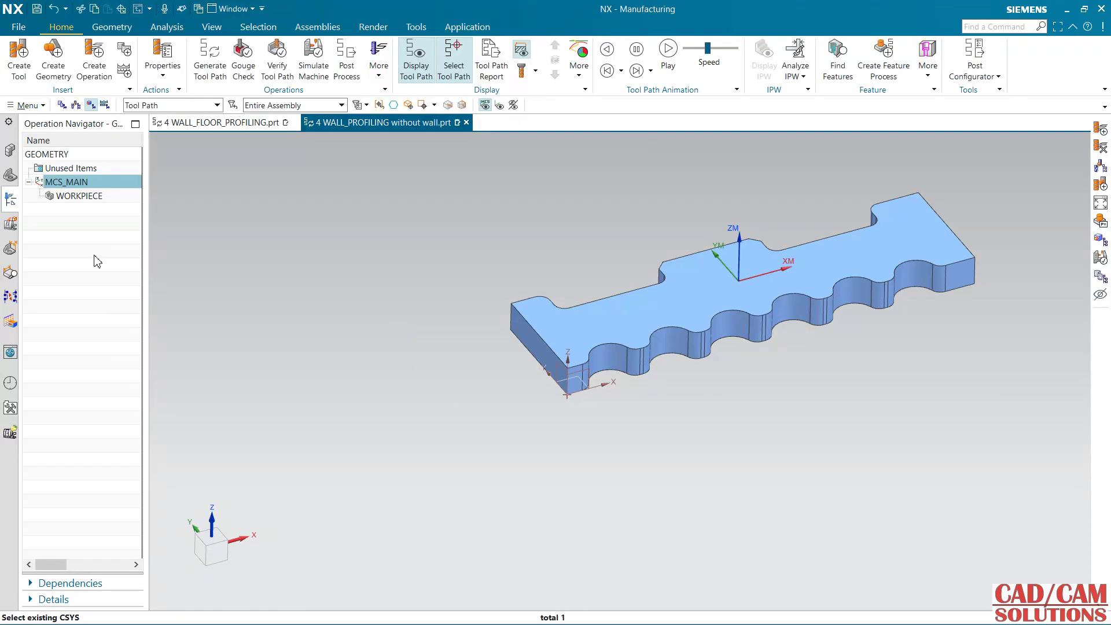
Step: Replace the part geometry selection of WORKPIECE with the scalloped solid body
double_click(69, 198)
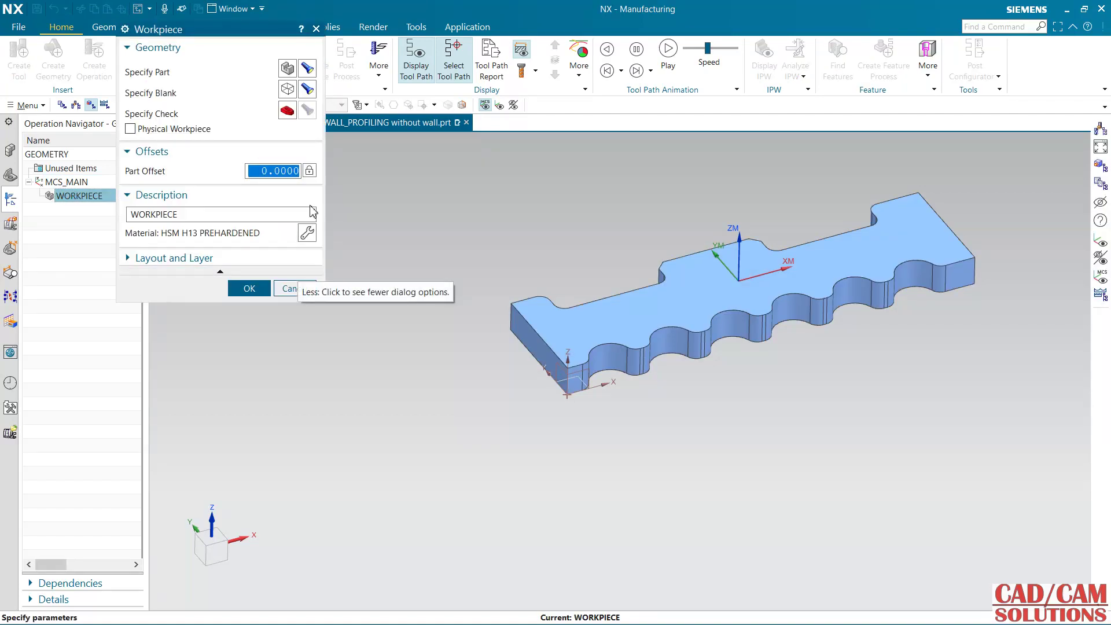
click(288, 72)
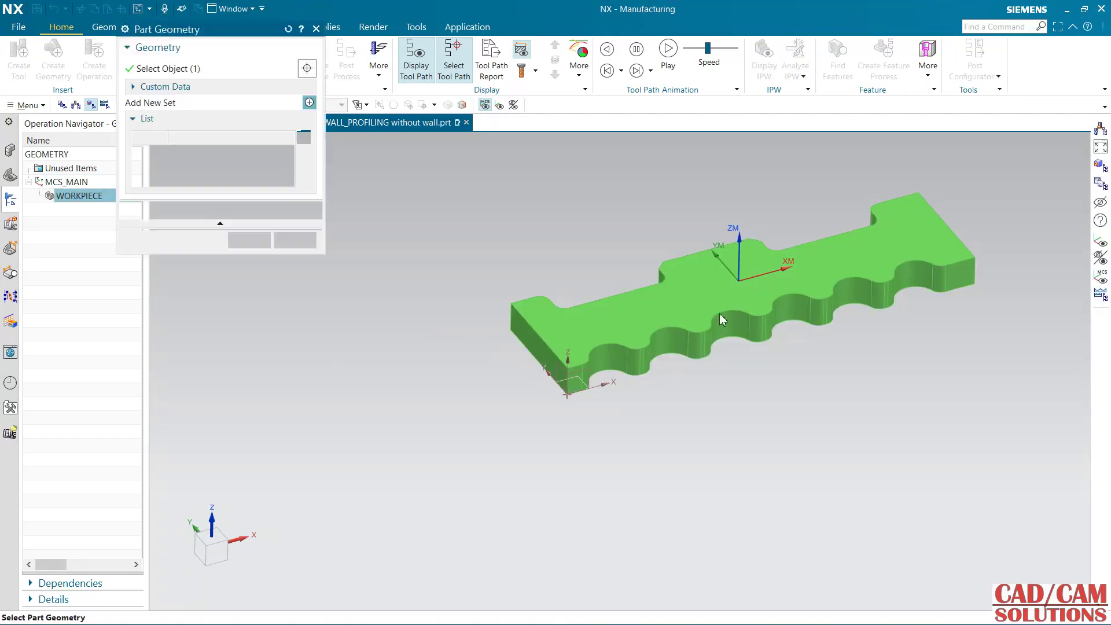
click(719, 316)
click(303, 137)
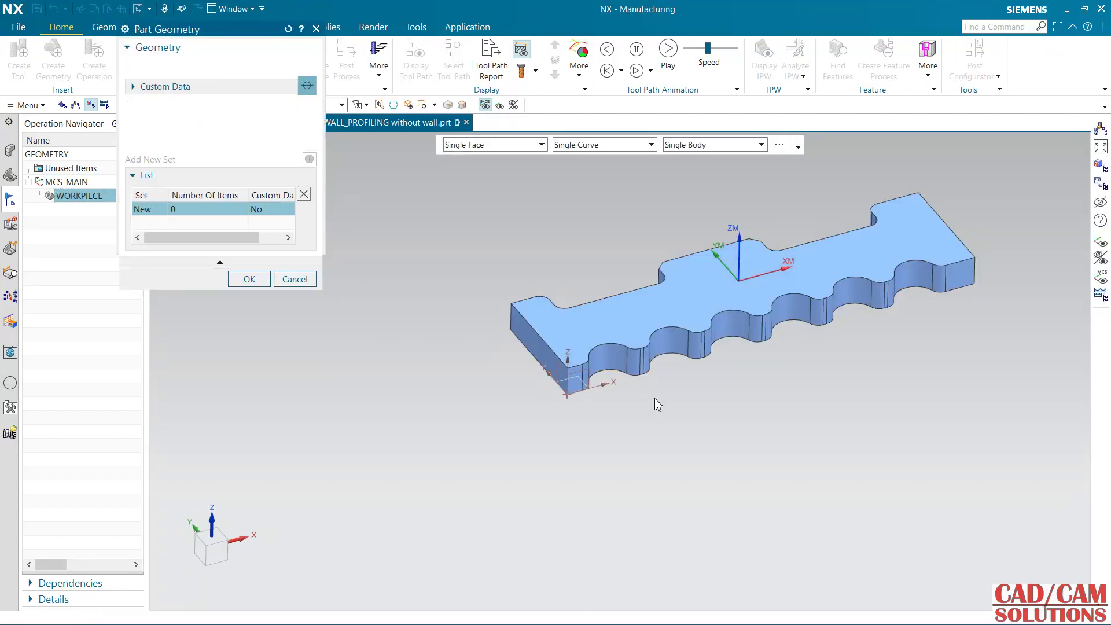
click(645, 359)
click(255, 242)
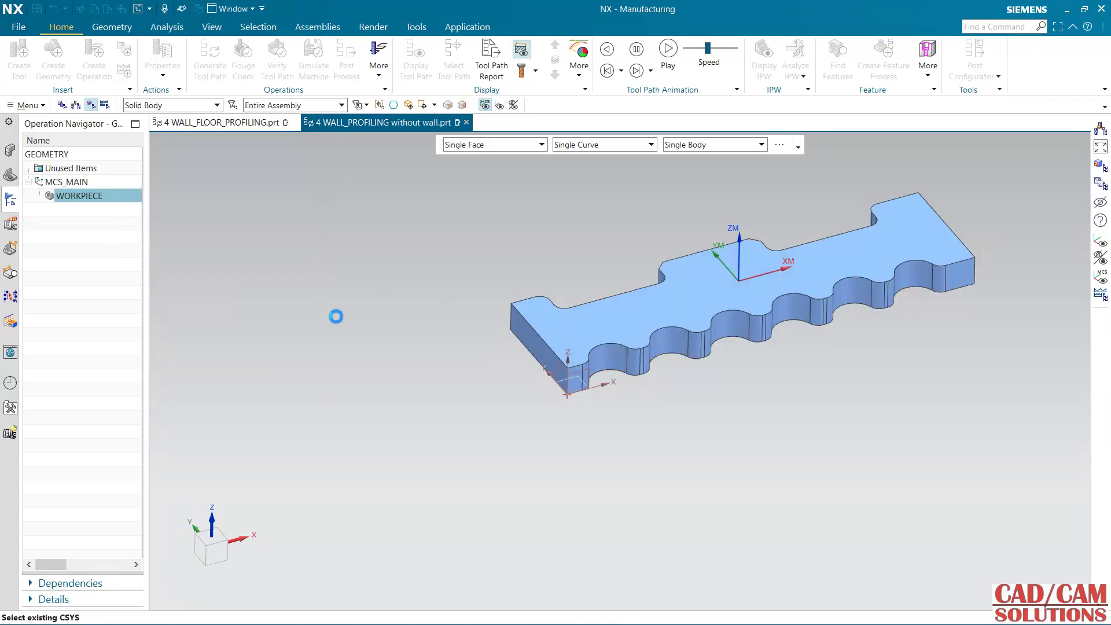
middle_click(404, 259)
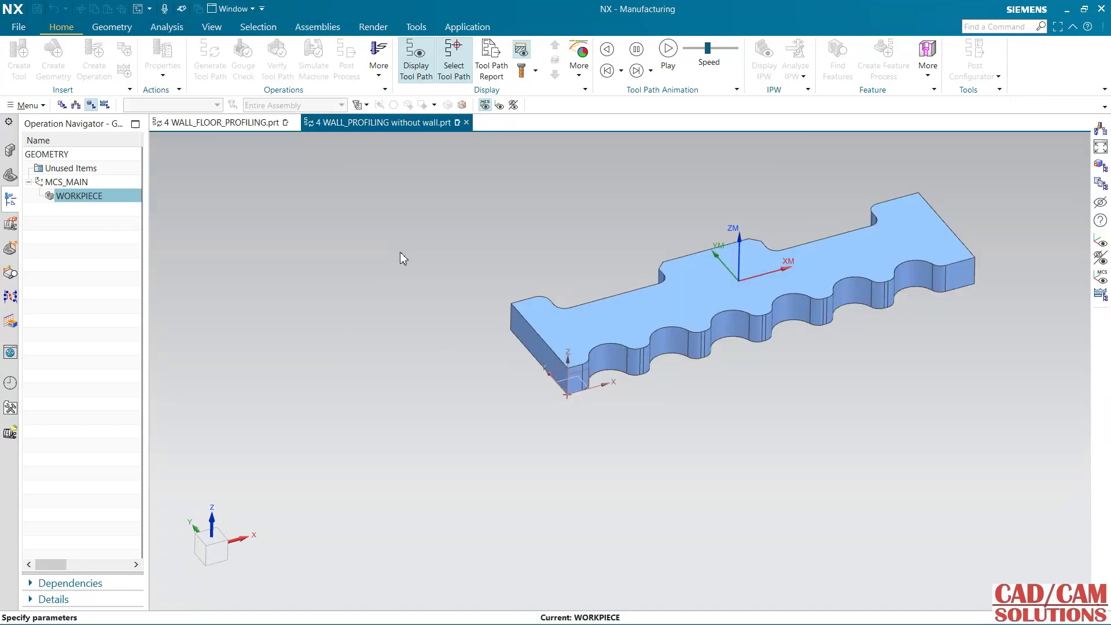
Step: Try offsetting the workpiece's bounding-block blank about 28.17 mm in the negative Y direction, and reset its size
middle_drag(970, 224, 955, 213)
scroll(954, 213, up, 2)
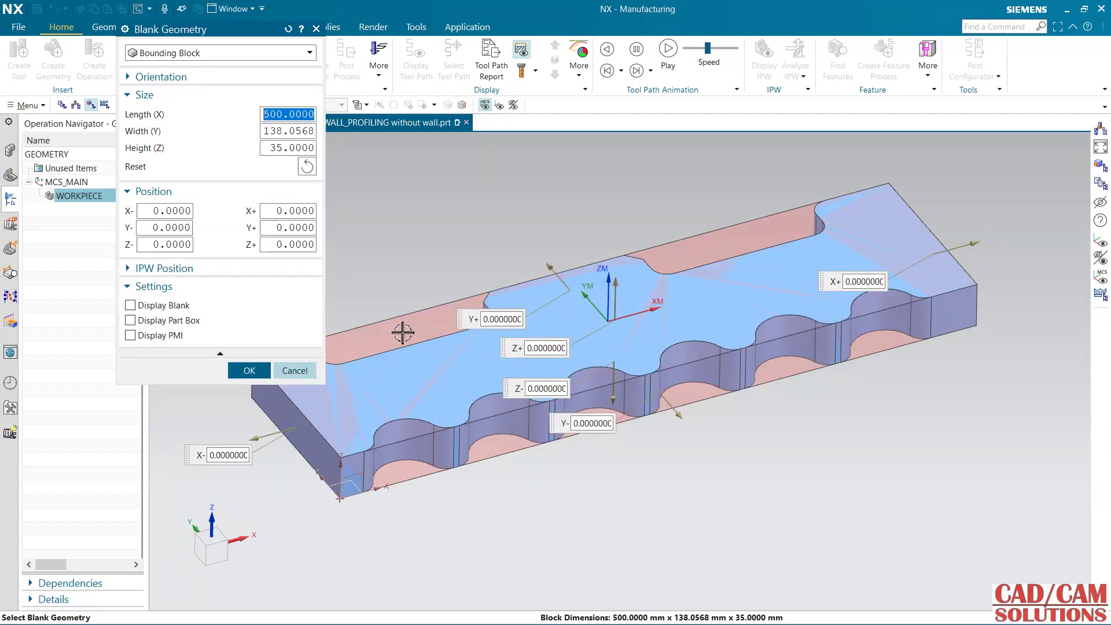
scroll(618, 217, down, 2)
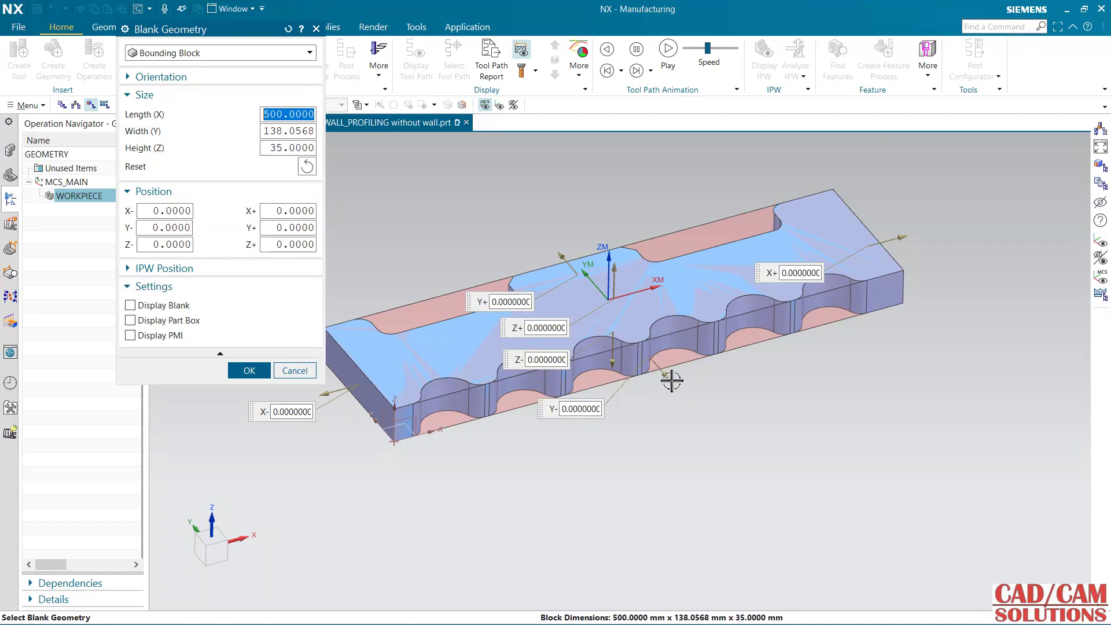
drag(675, 389, 697, 414)
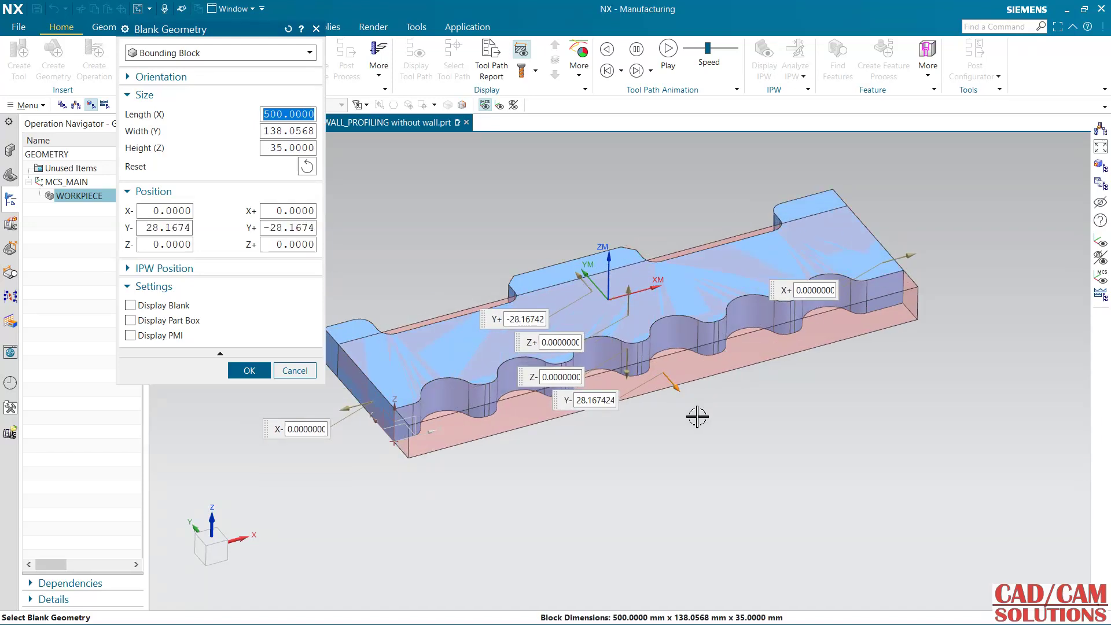
click(307, 167)
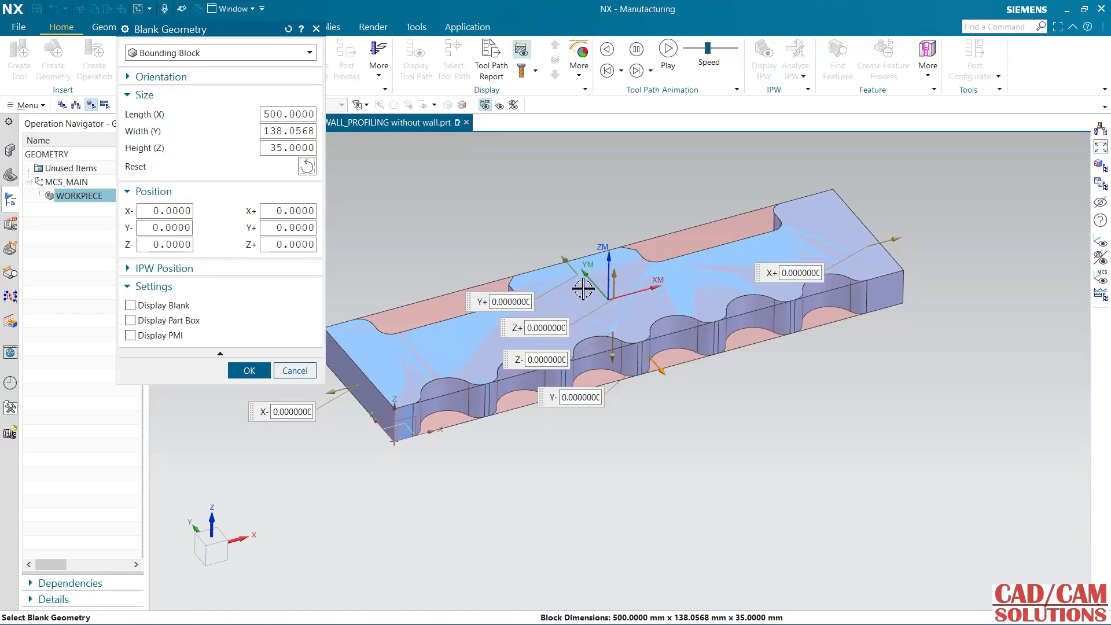
Step: Set the bounding-block blank's Y width to 140 mm and accept the blank geometry
double_click(284, 131)
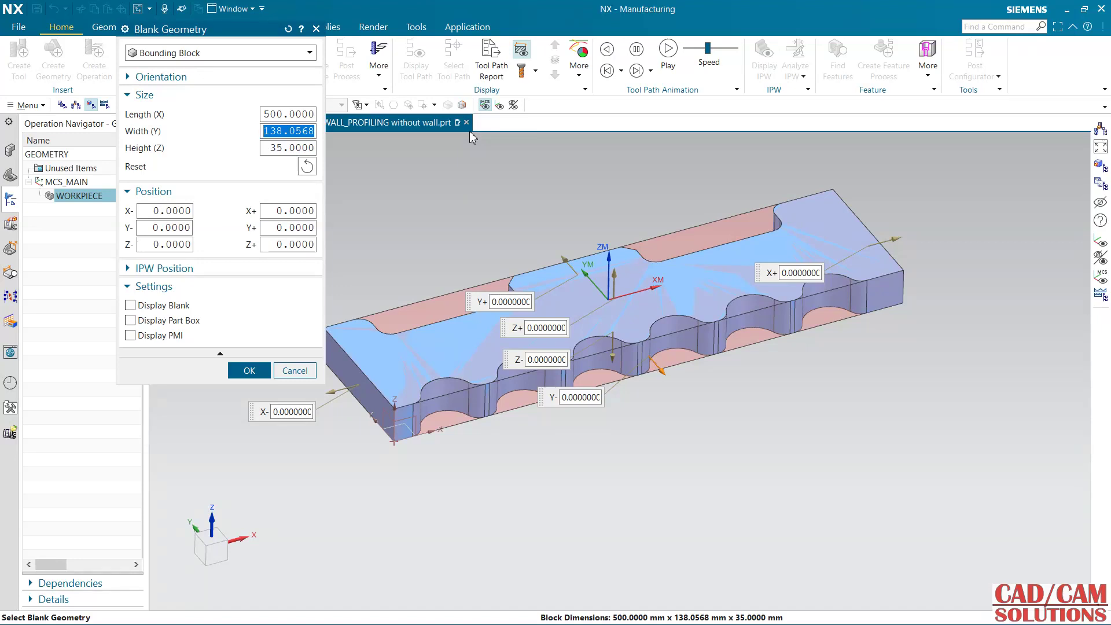
text(140)
key(Return)
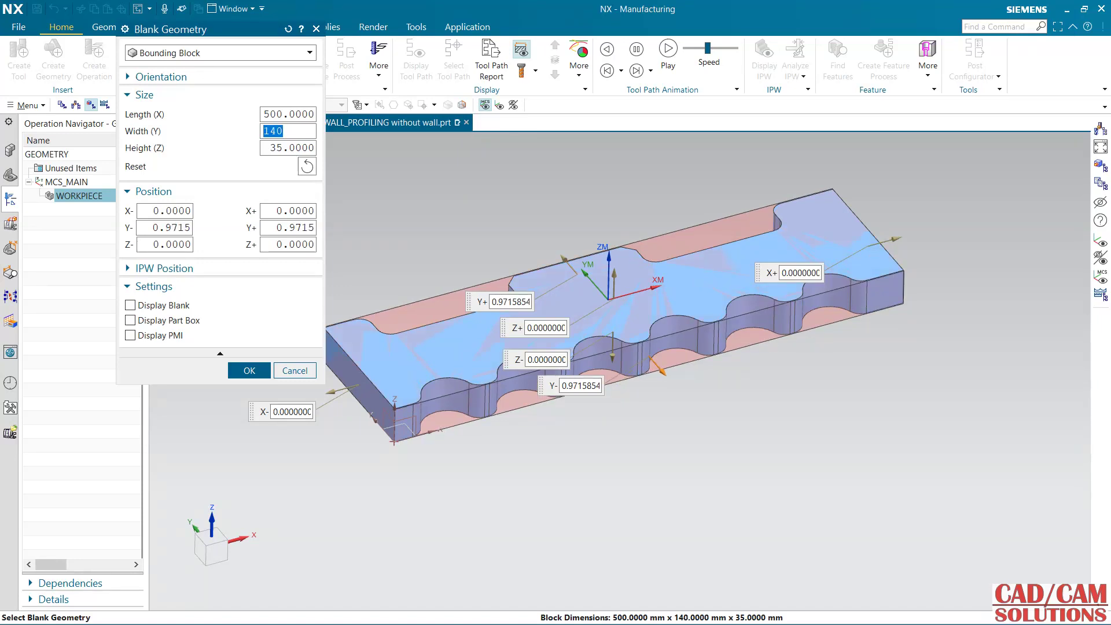
middle_drag(512, 210, 605, 227)
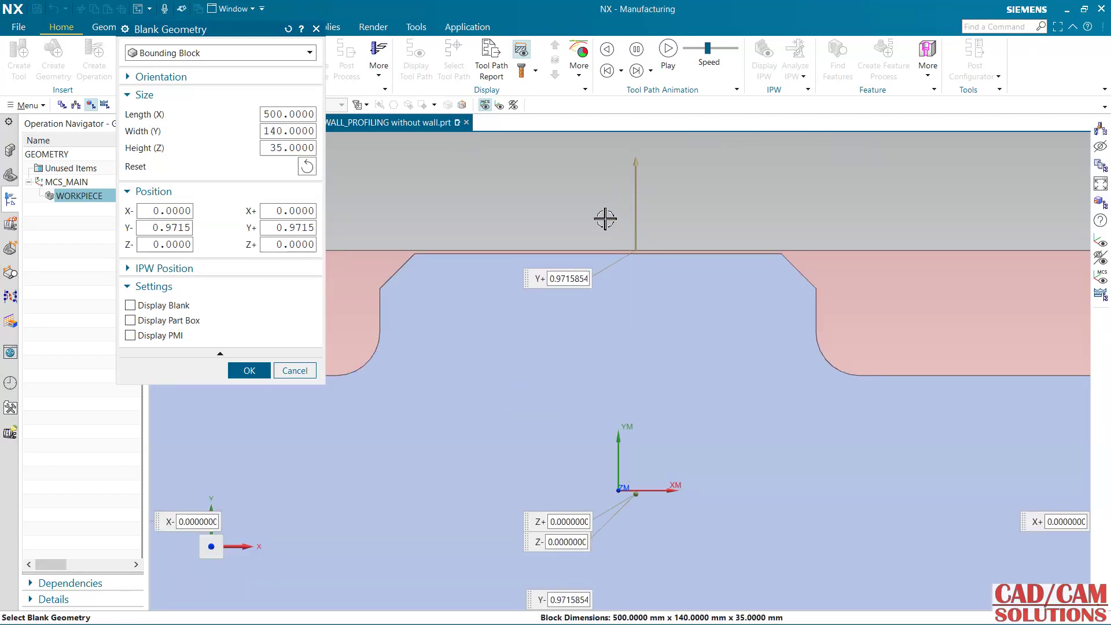
scroll(797, 241, down, 3)
scroll(814, 225, up, 2)
scroll(875, 248, down, 1)
scroll(826, 412, up, 2)
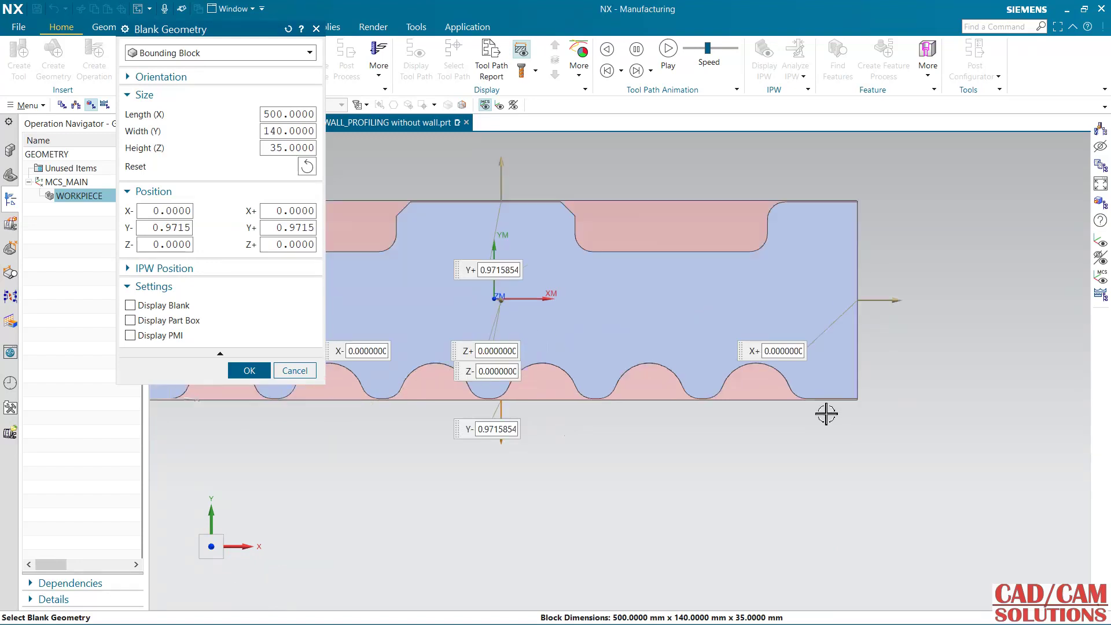
scroll(479, 416, up, 1)
scroll(704, 457, down, 3)
middle_drag(704, 457, 743, 405)
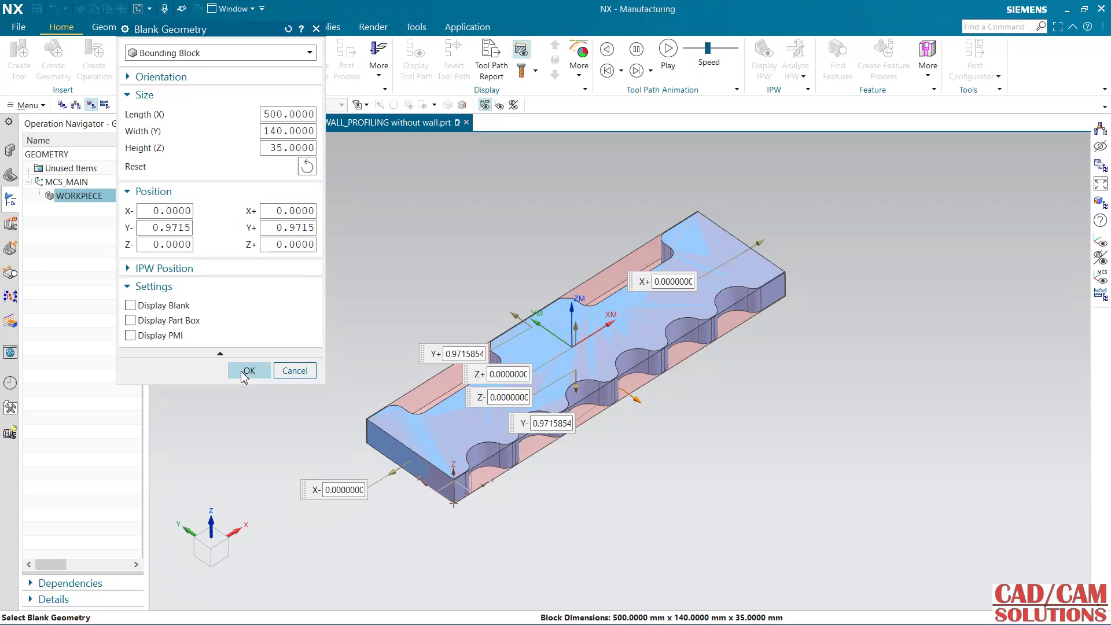
click(247, 371)
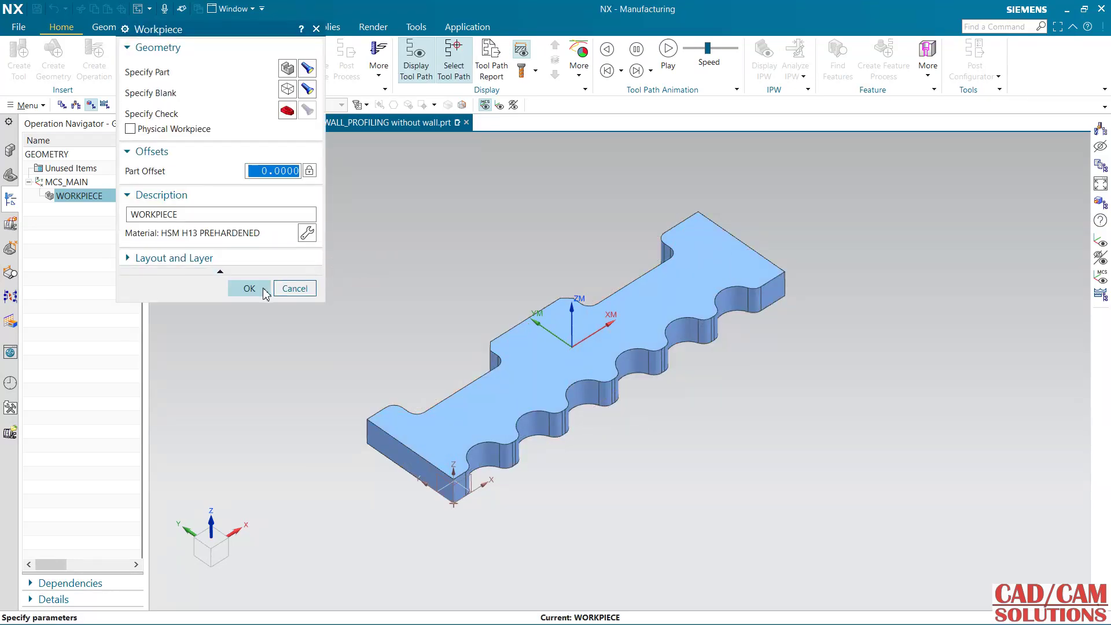
Step: Accept the part and blank geometry definition of WORKPIECE
click(261, 289)
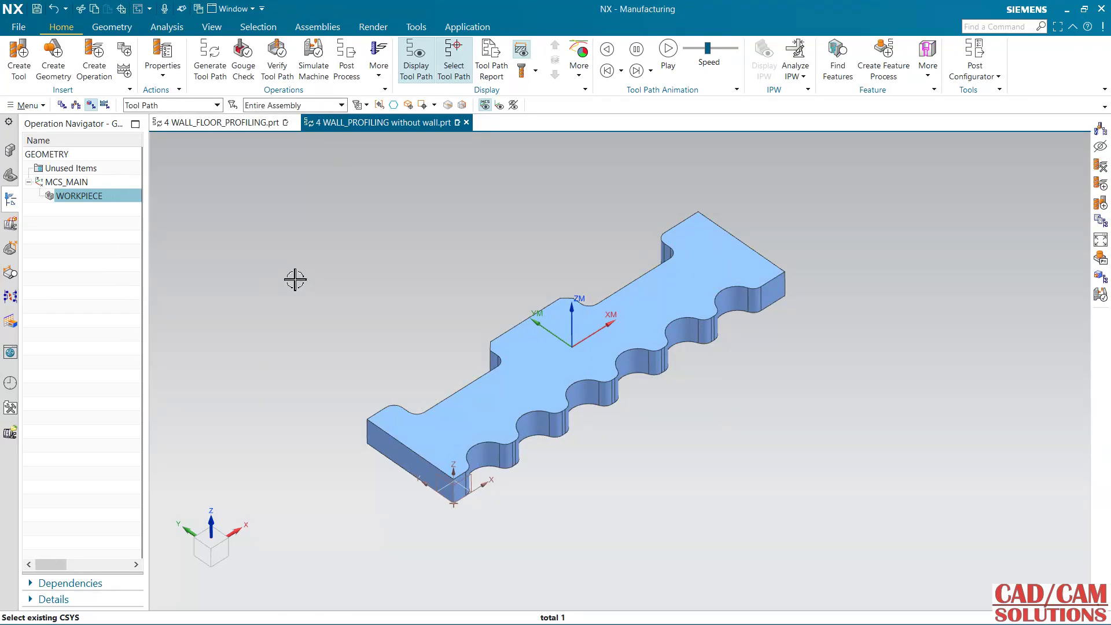
middle_drag(295, 280, 359, 277)
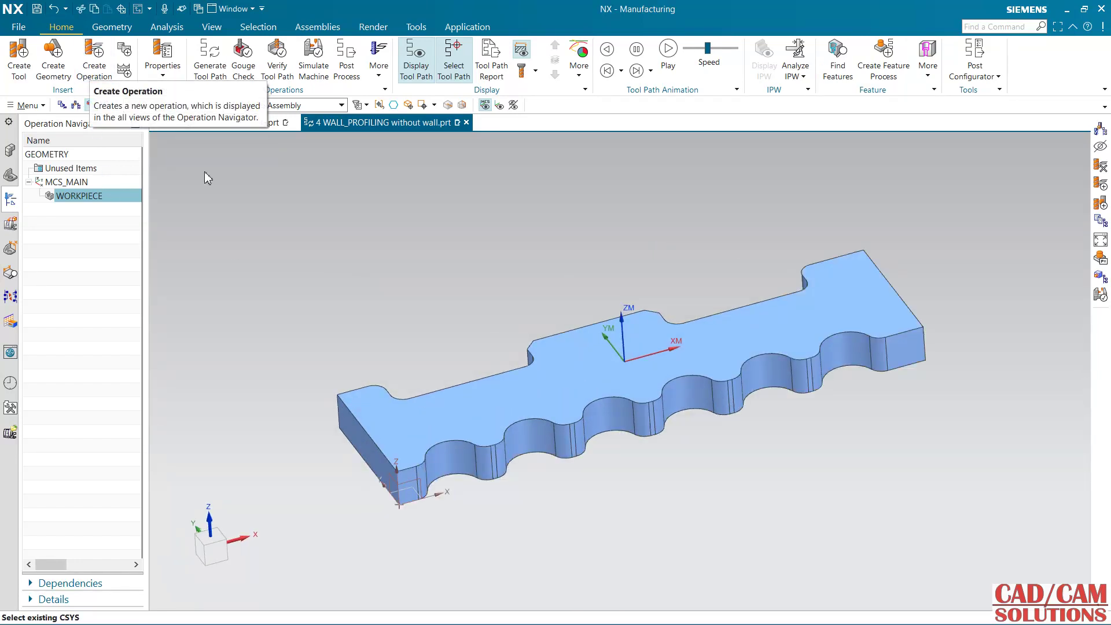
Step: Check the coordinate system display by toggling it, and temporarily swap the shown and hidden bodies to inspect the hidden block
click(485, 106)
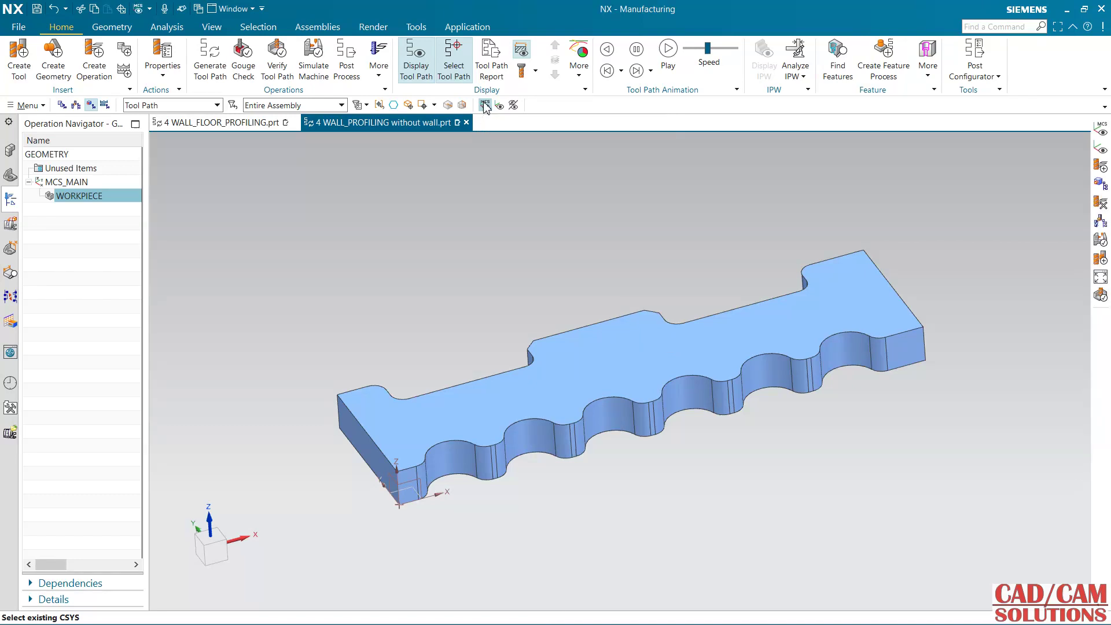
click(486, 106)
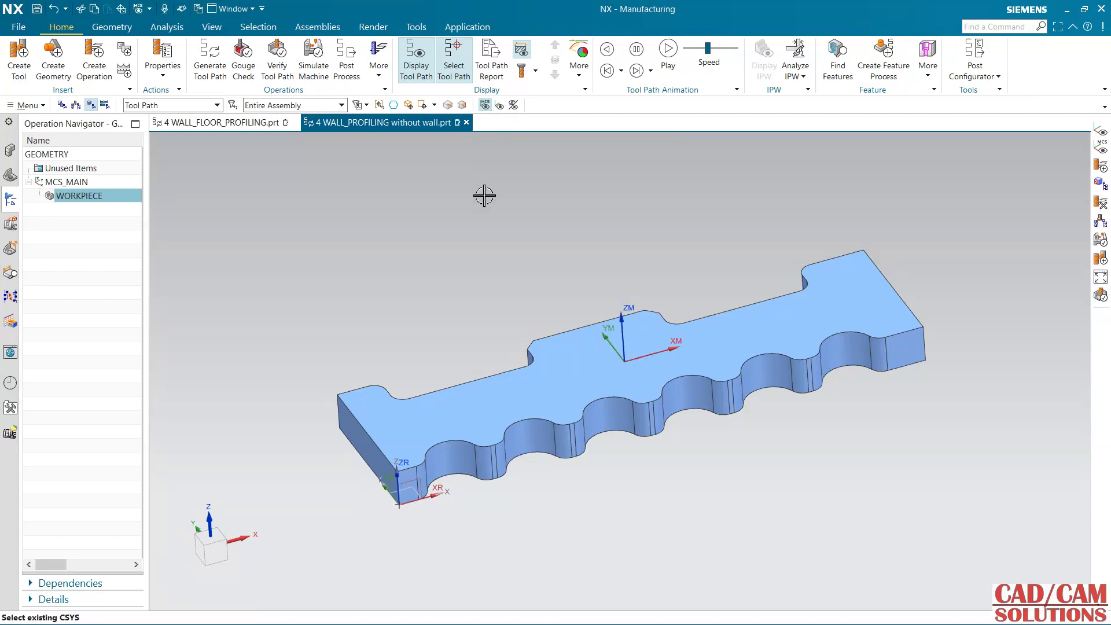
click(491, 103)
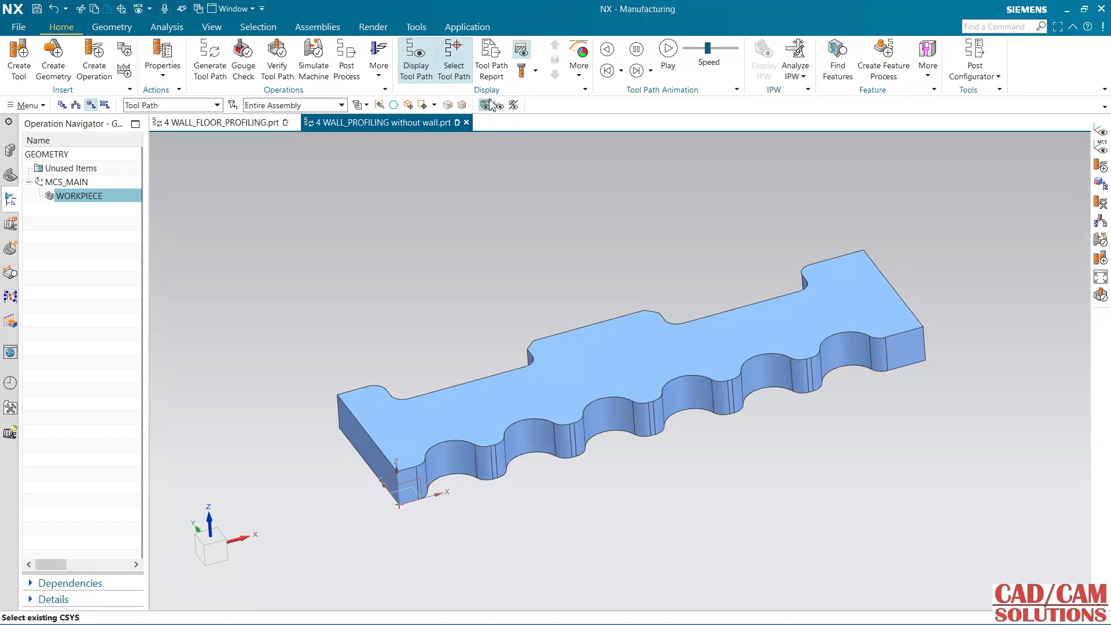
click(490, 103)
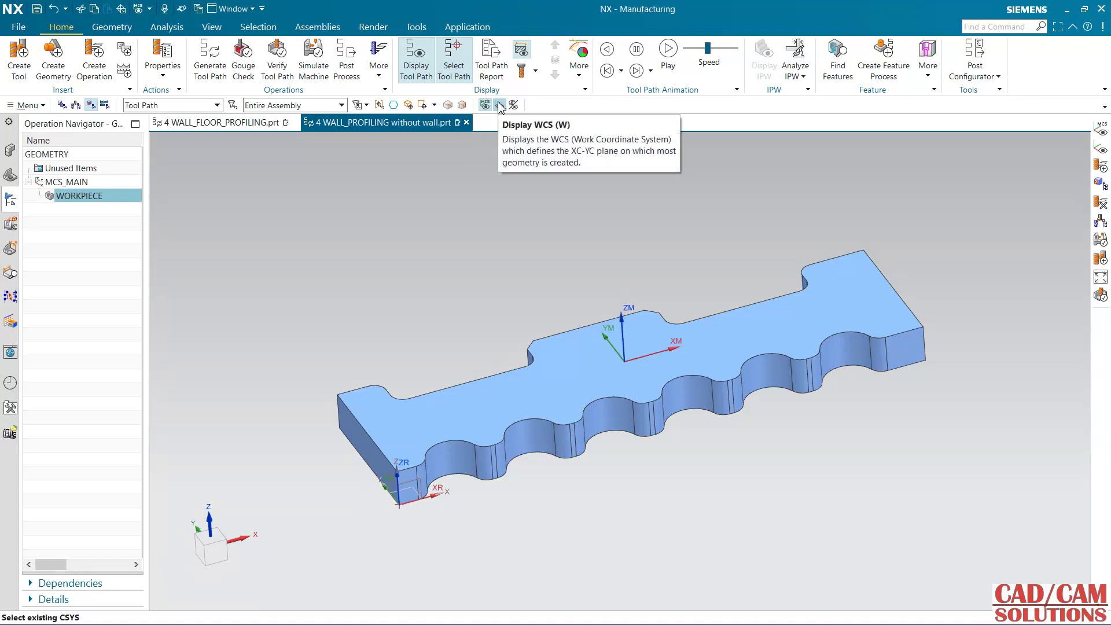
click(500, 106)
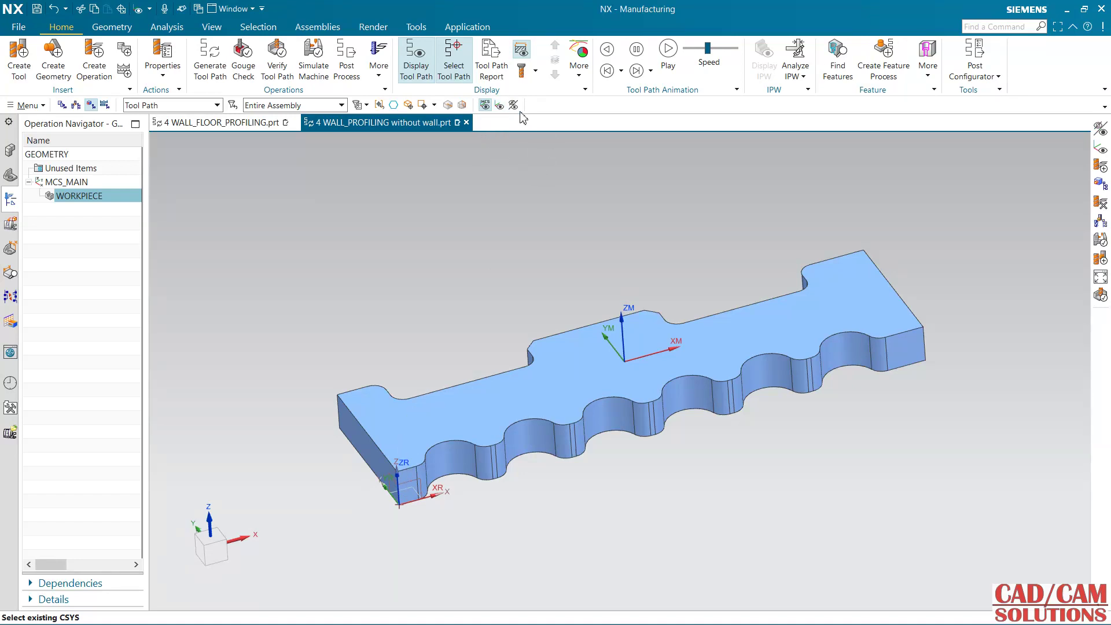
click(514, 106)
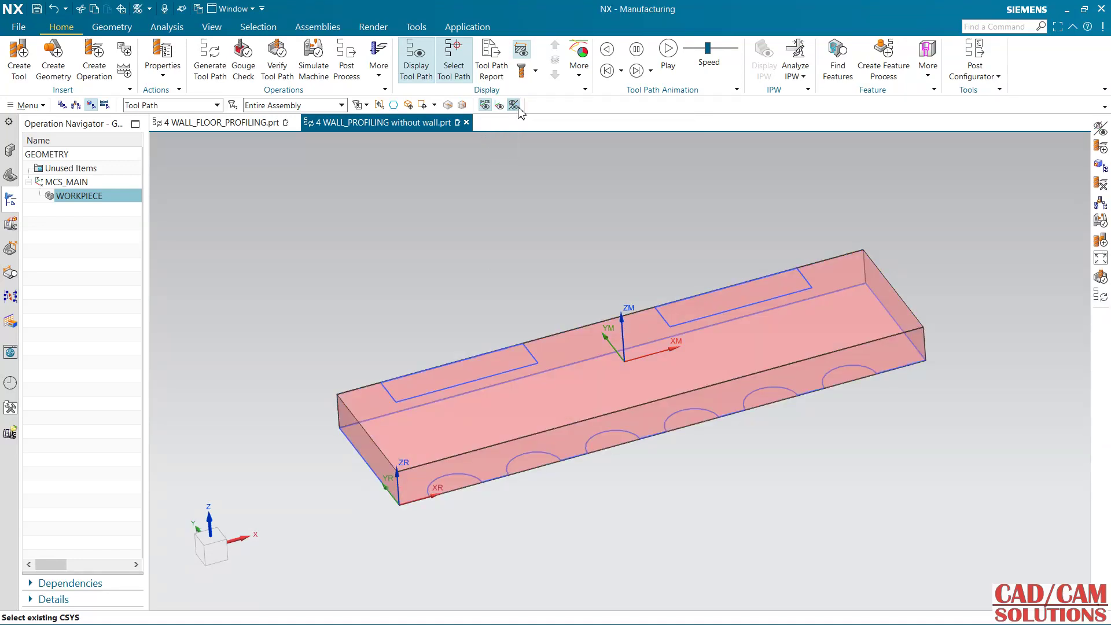
click(514, 105)
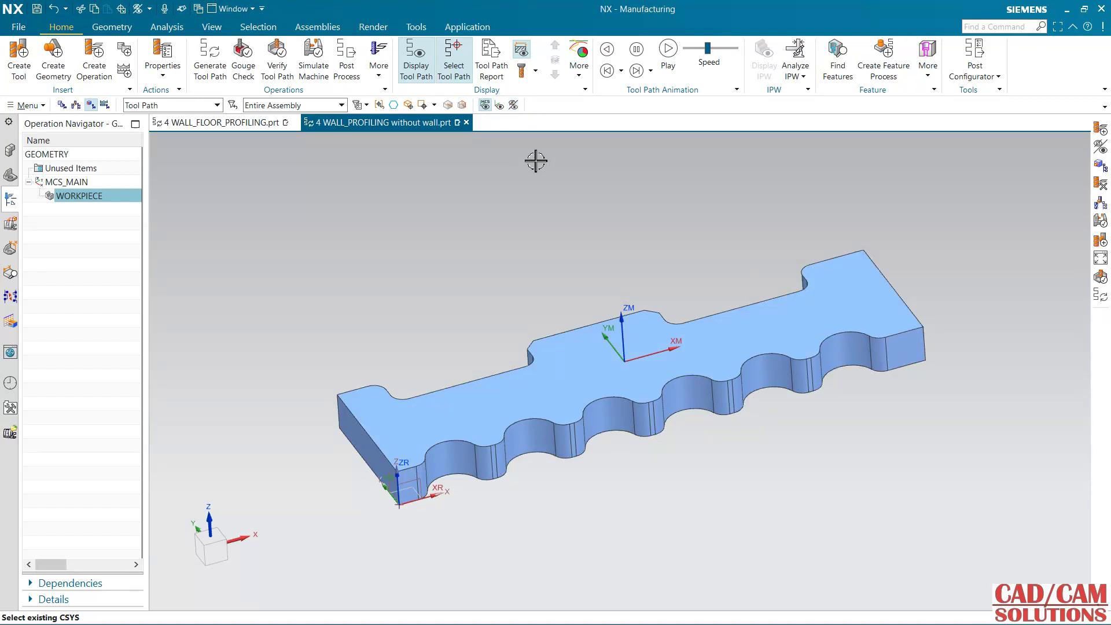
middle_drag(536, 161, 541, 201)
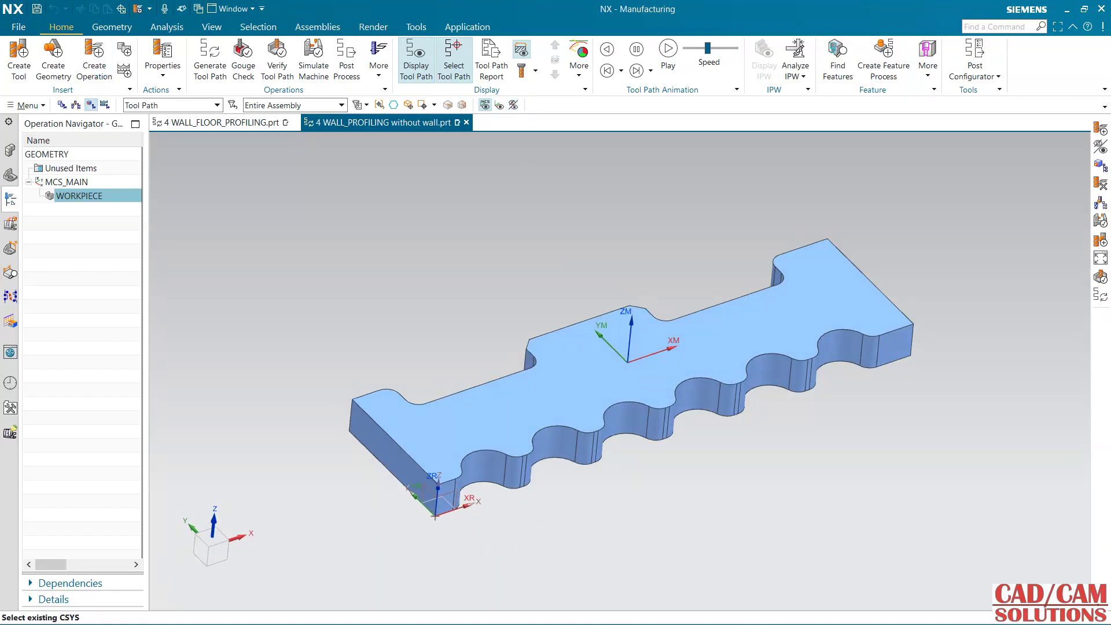
Step: Create a mill_planar WALL_PROFILING operation in PROGRAM with tool NXT0201_005, geometry WORKPIECE and method MILL_FINISH
click(94, 58)
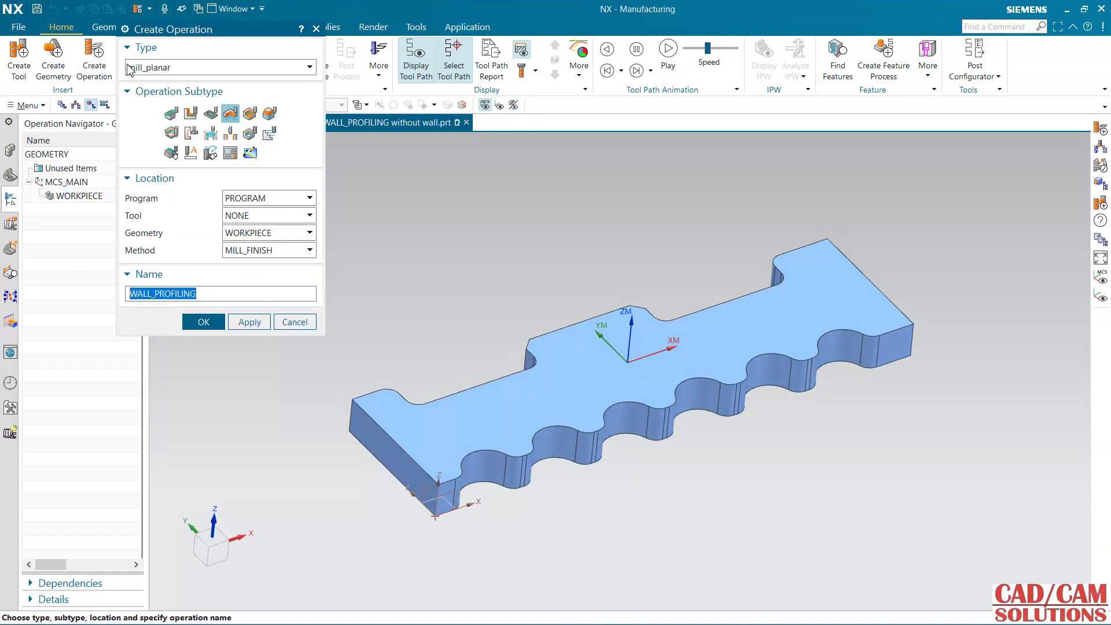
click(237, 116)
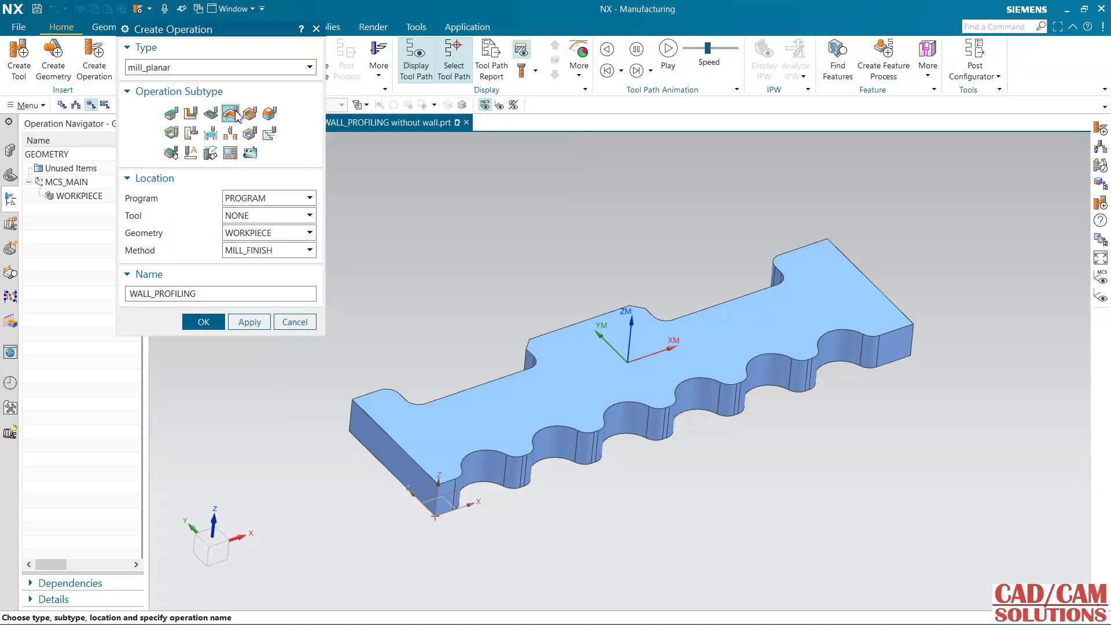
click(248, 218)
click(250, 244)
click(266, 233)
click(264, 268)
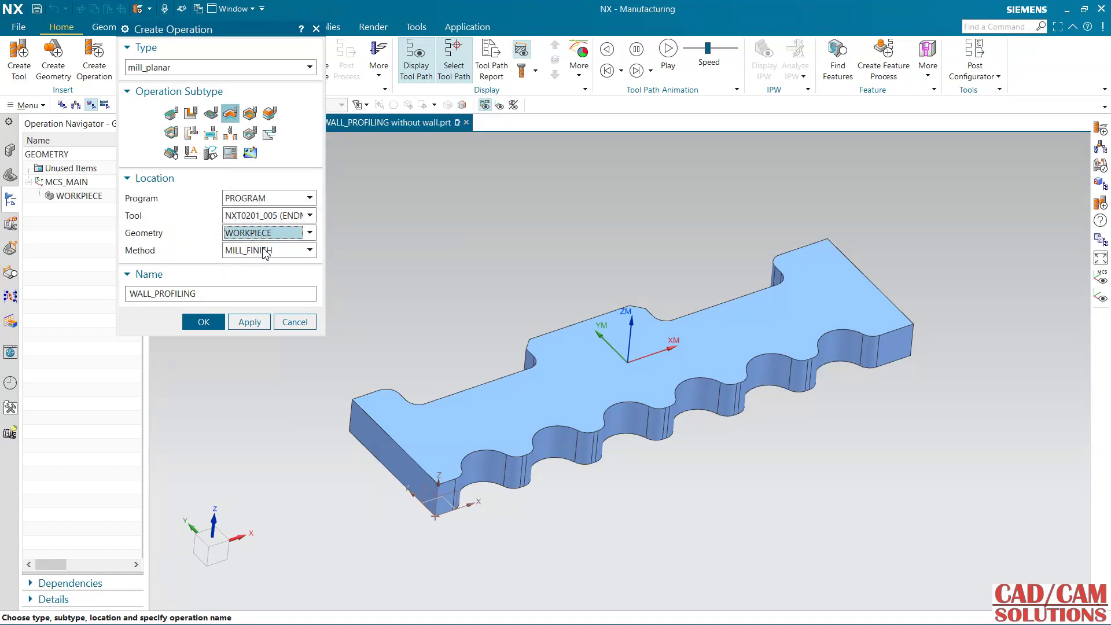
click(203, 323)
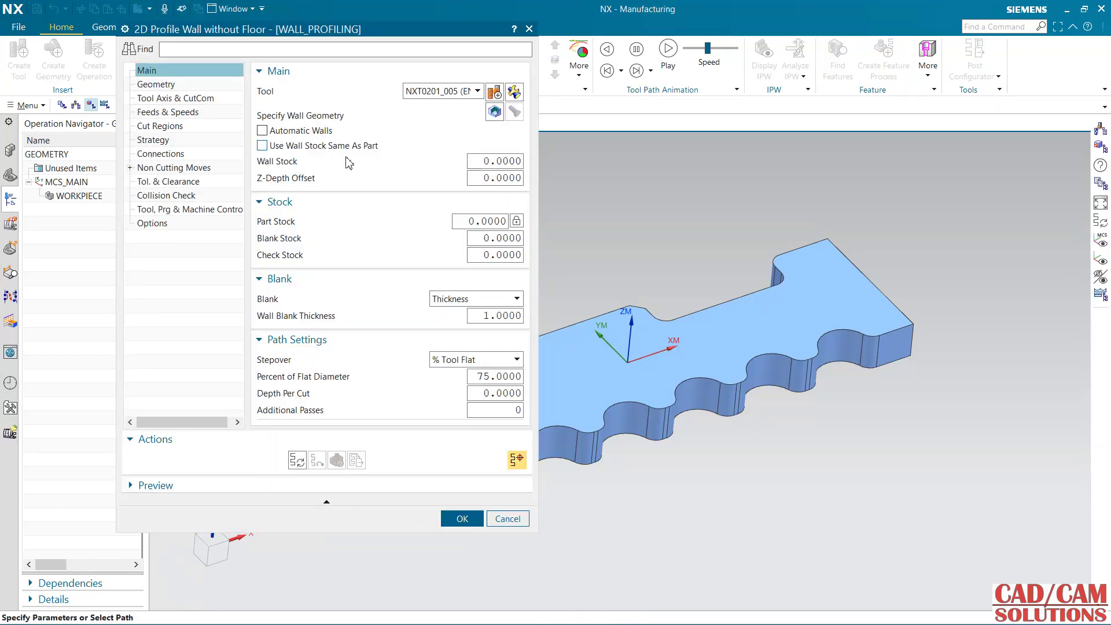
Step: Specify the scalloped side's faces as the first wall geometry set using the Tangent Faces selection rule
drag(271, 33, 176, 30)
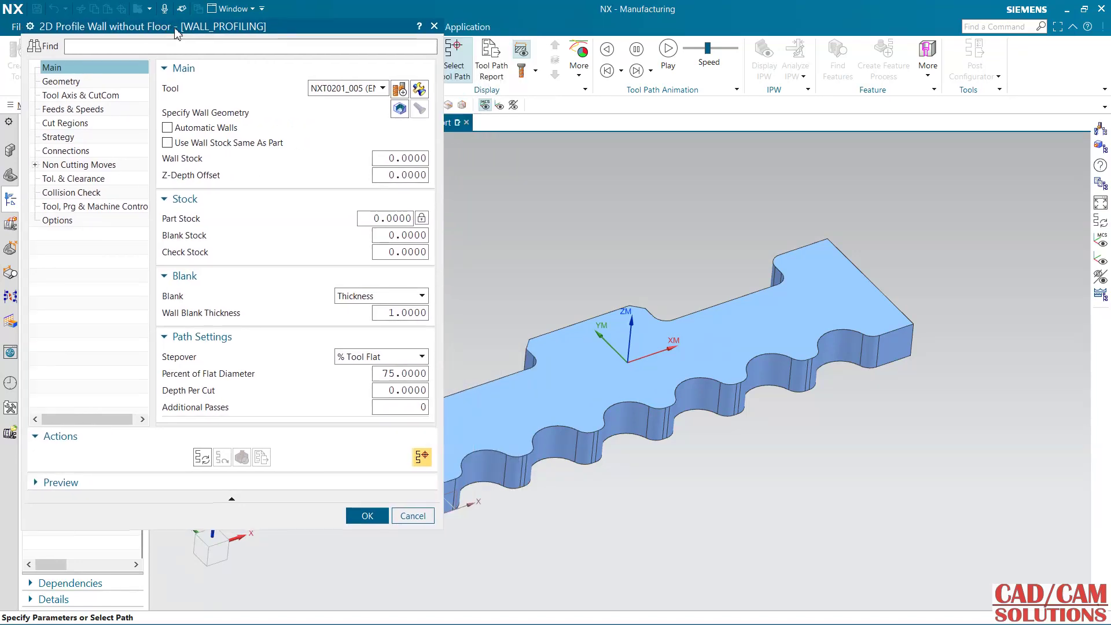
click(399, 108)
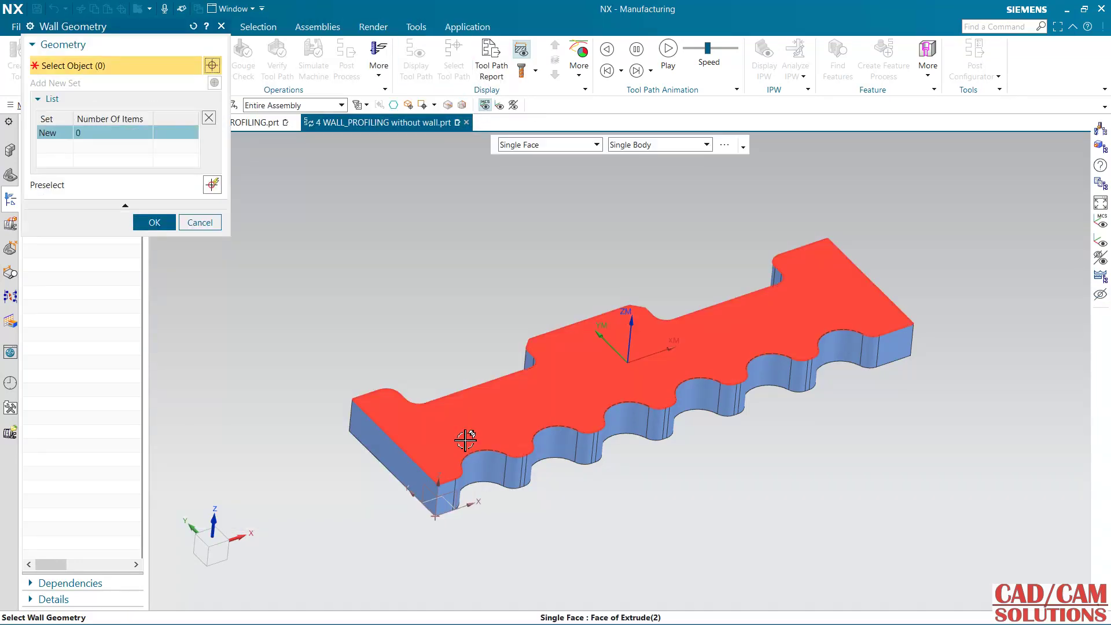
click(585, 149)
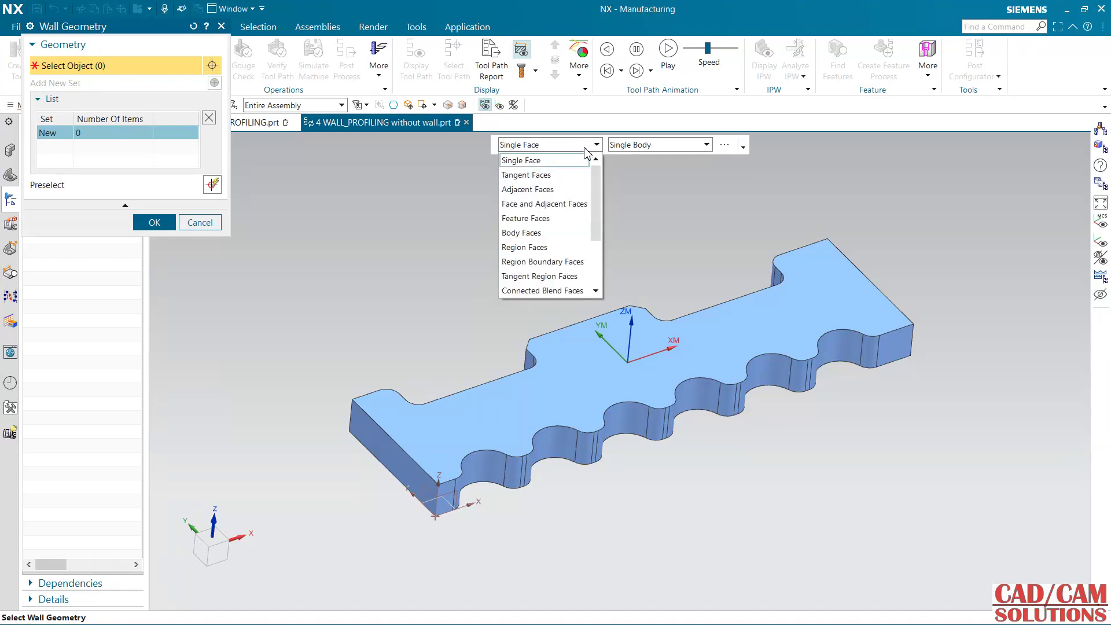
click(524, 173)
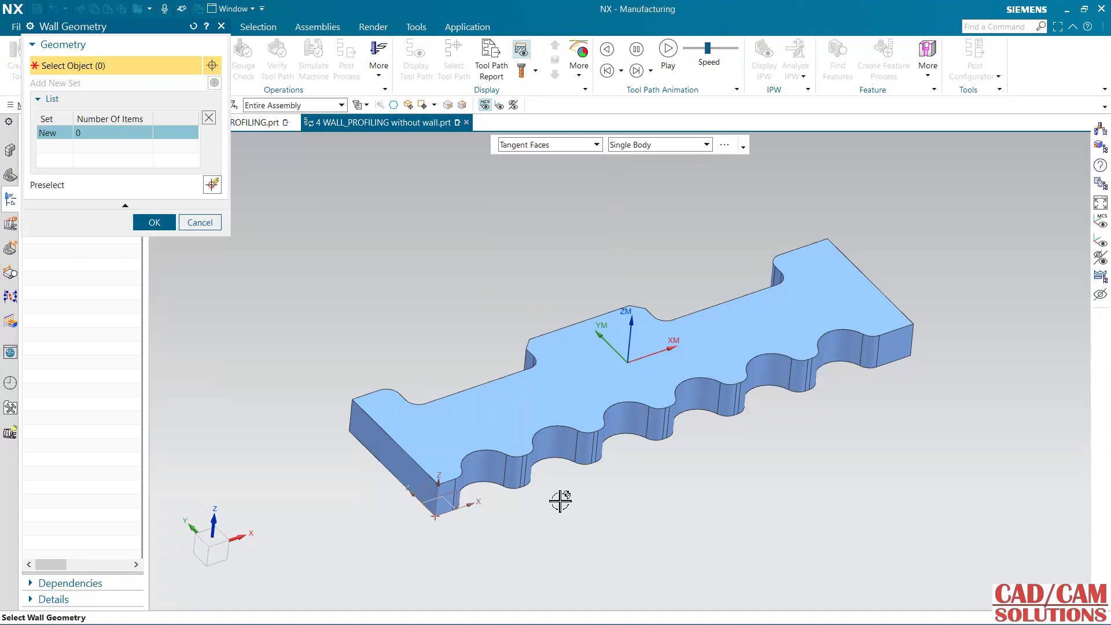
click(455, 489)
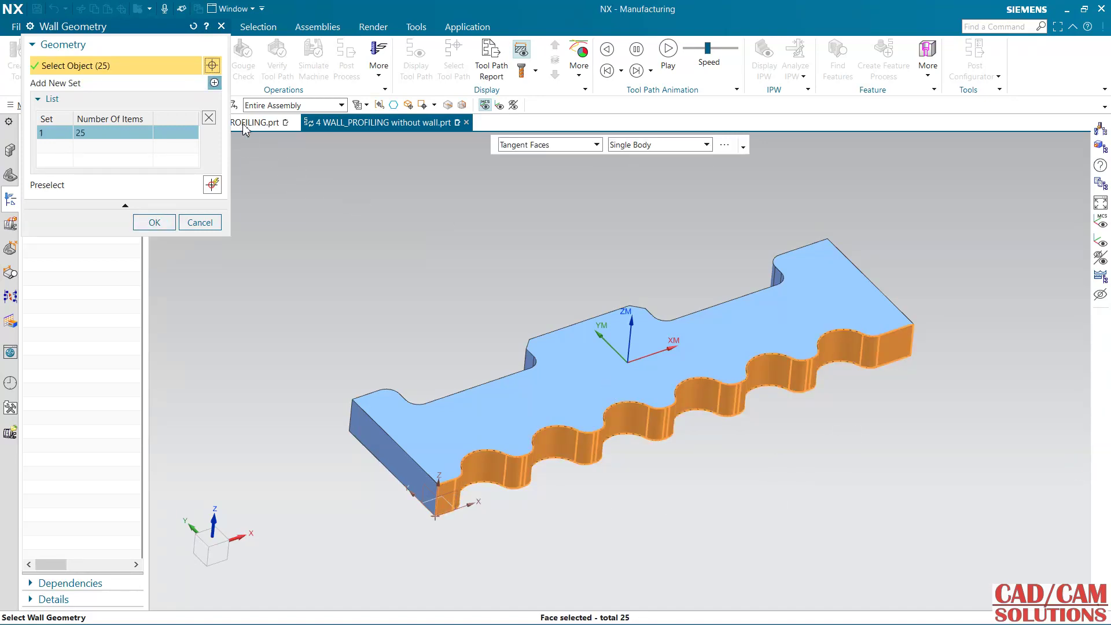
Step: Add a second wall geometry set containing all faces along the stepped side opposite the scallops, and accept the wall geometry
click(215, 82)
middle_drag(372, 305, 515, 303)
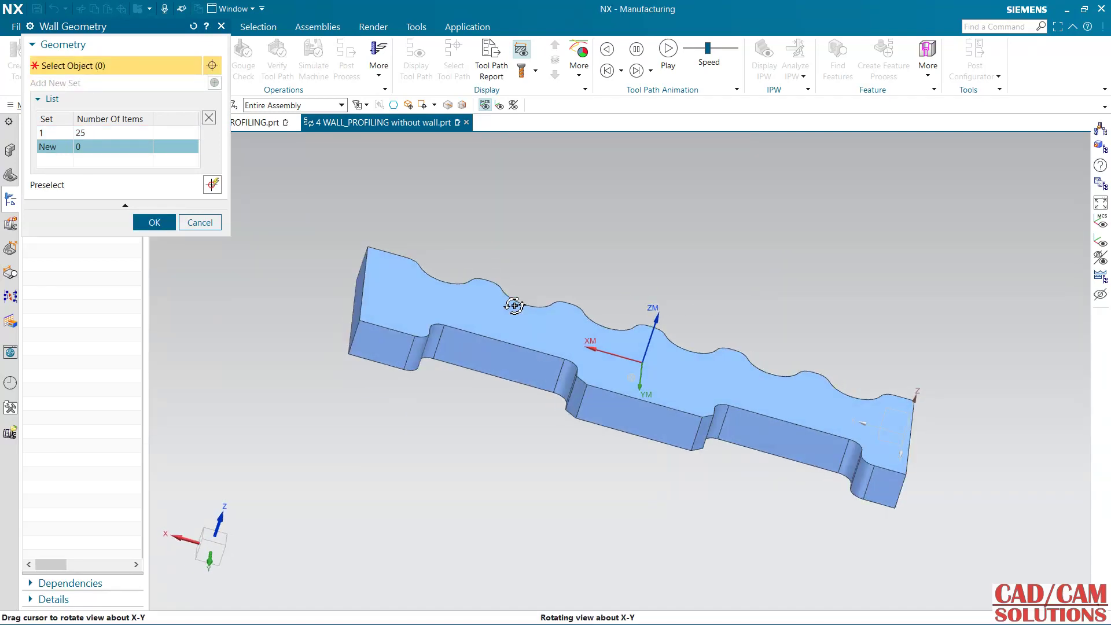
click(885, 486)
middle_drag(700, 503, 672, 474)
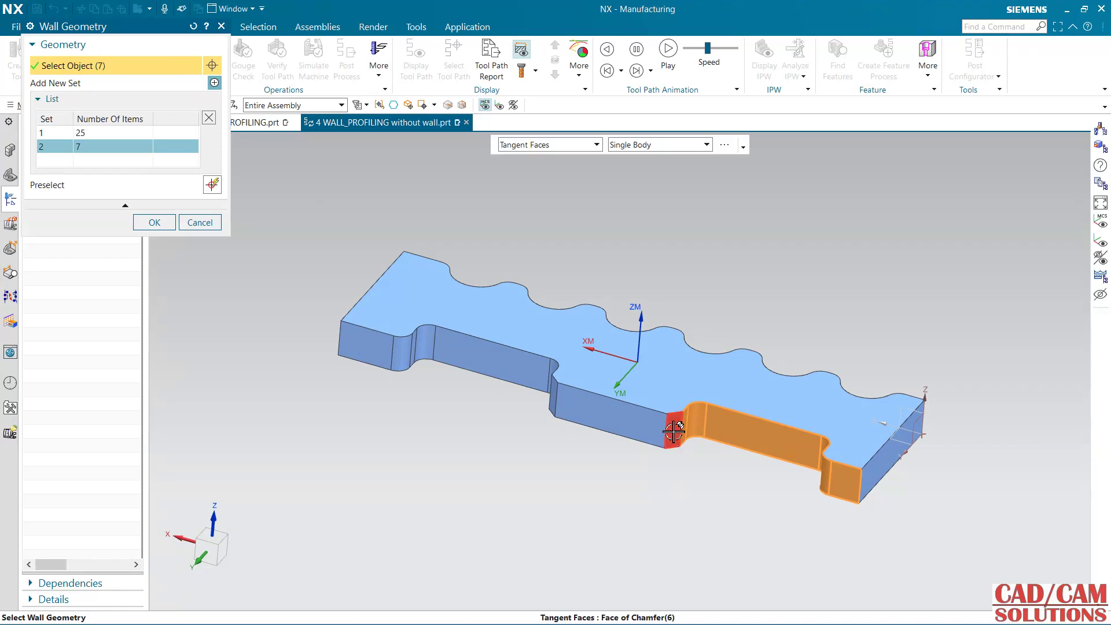
click(624, 427)
middle_drag(515, 461, 571, 467)
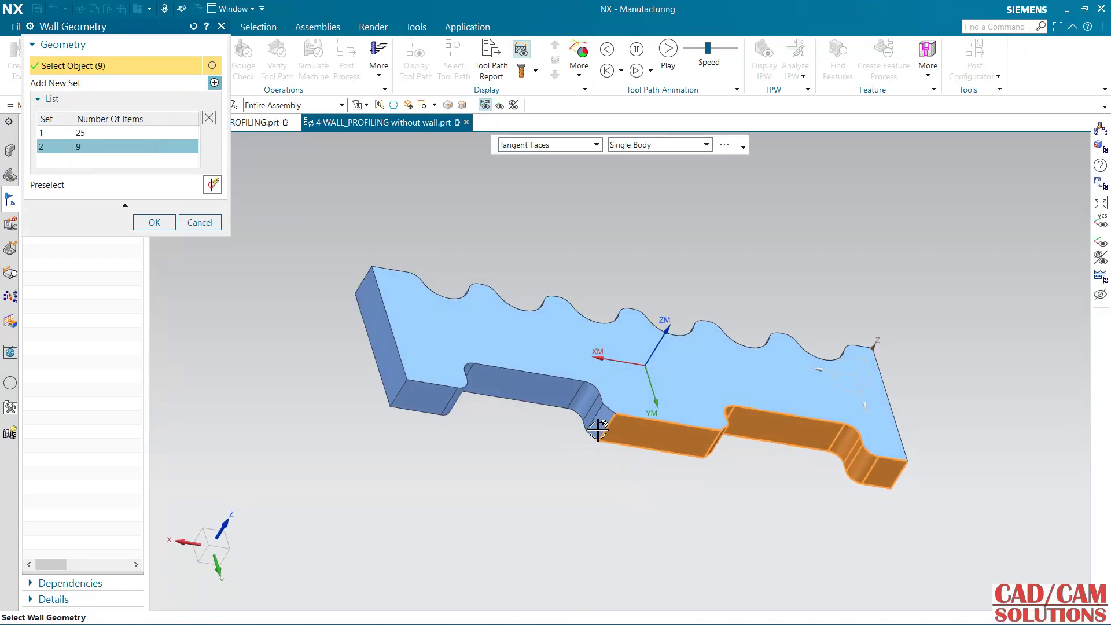
click(595, 416)
click(590, 418)
middle_drag(528, 496, 323, 449)
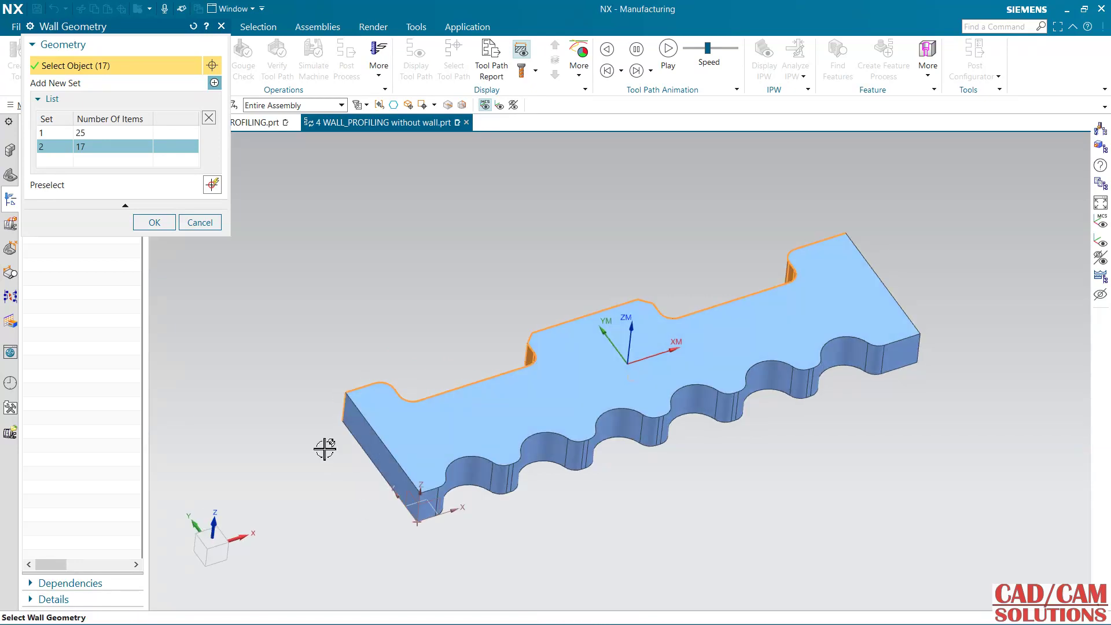
click(172, 225)
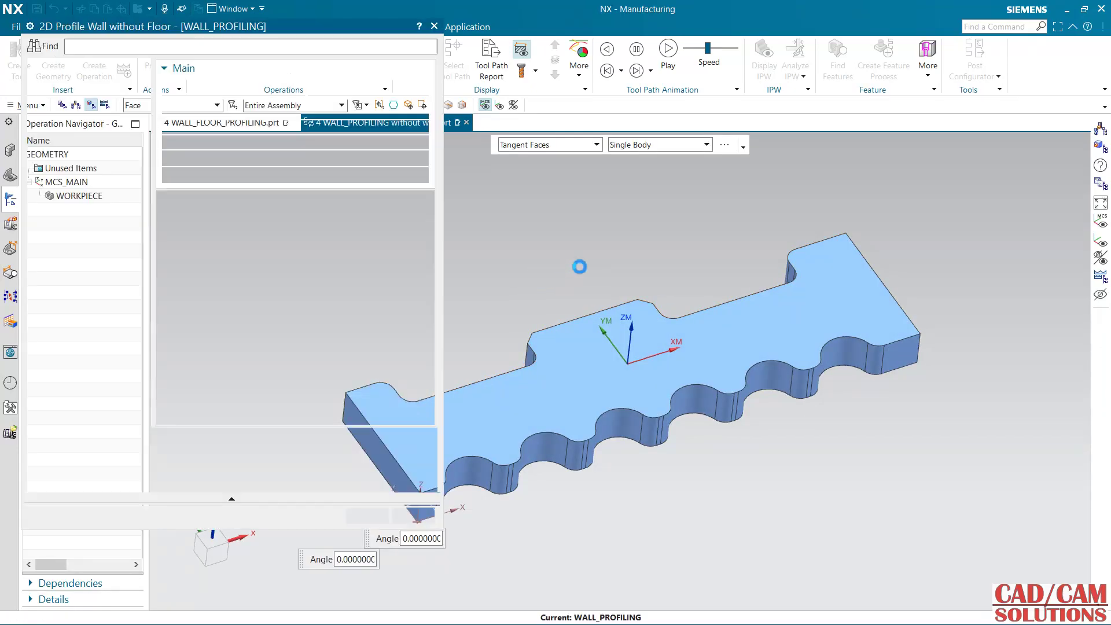
Step: Set the operation to use the same wall stock as the part, and collapse the stock settings
middle_drag(594, 256, 702, 216)
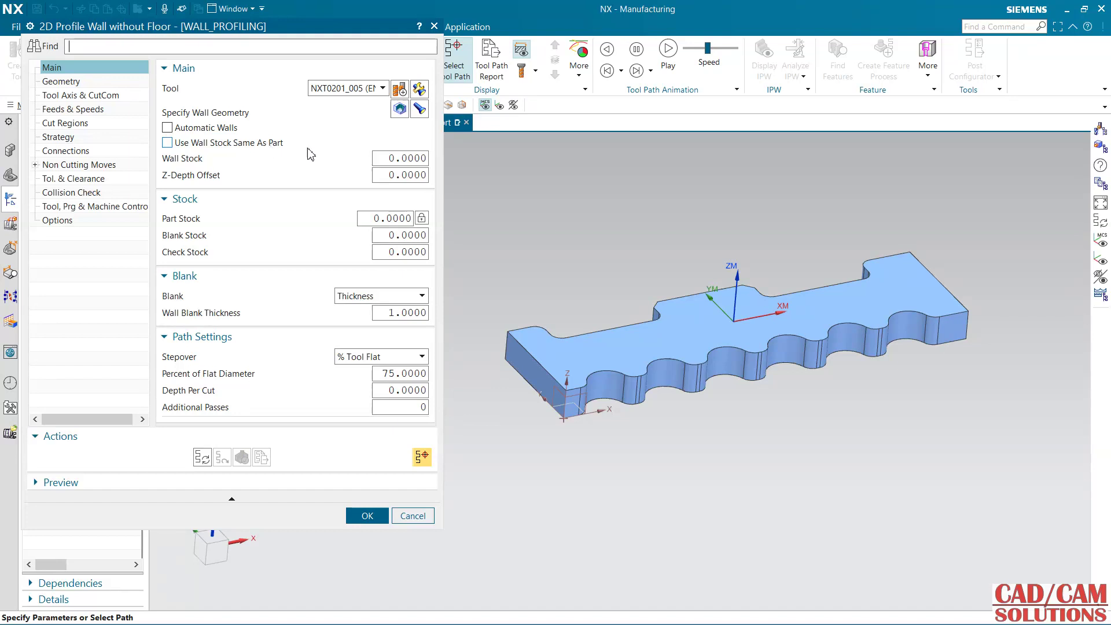
click(235, 144)
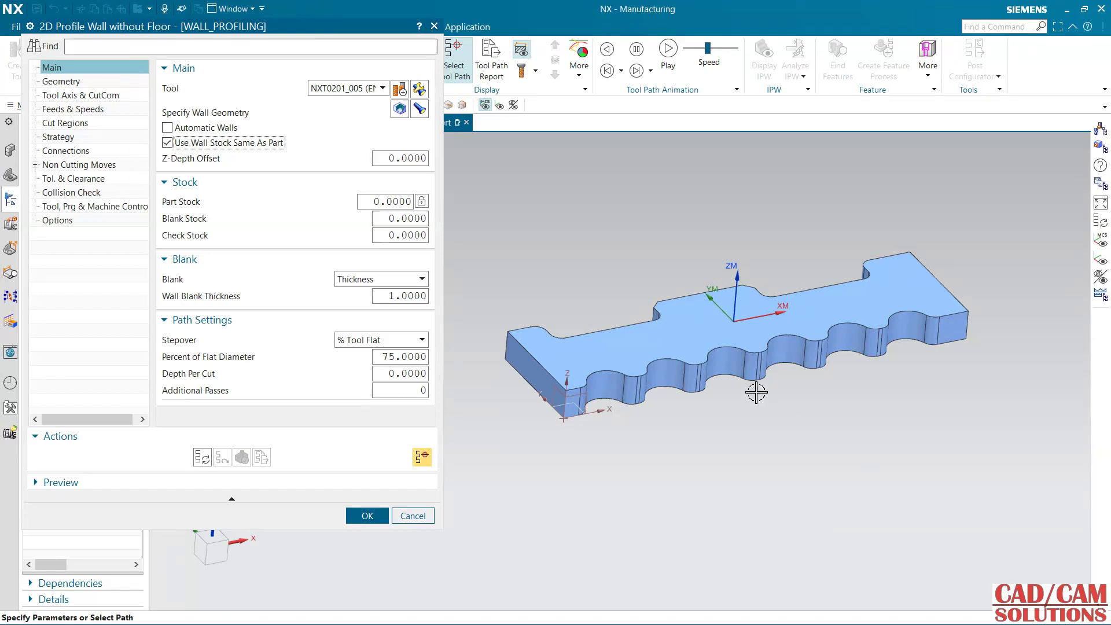
scroll(757, 389, down, 1)
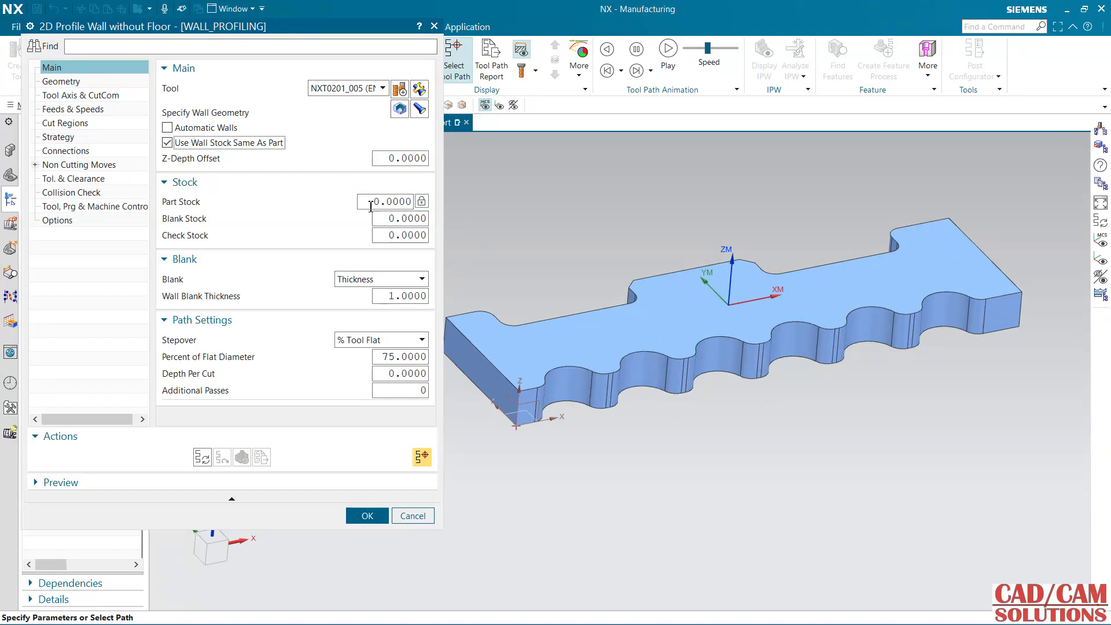
click(249, 182)
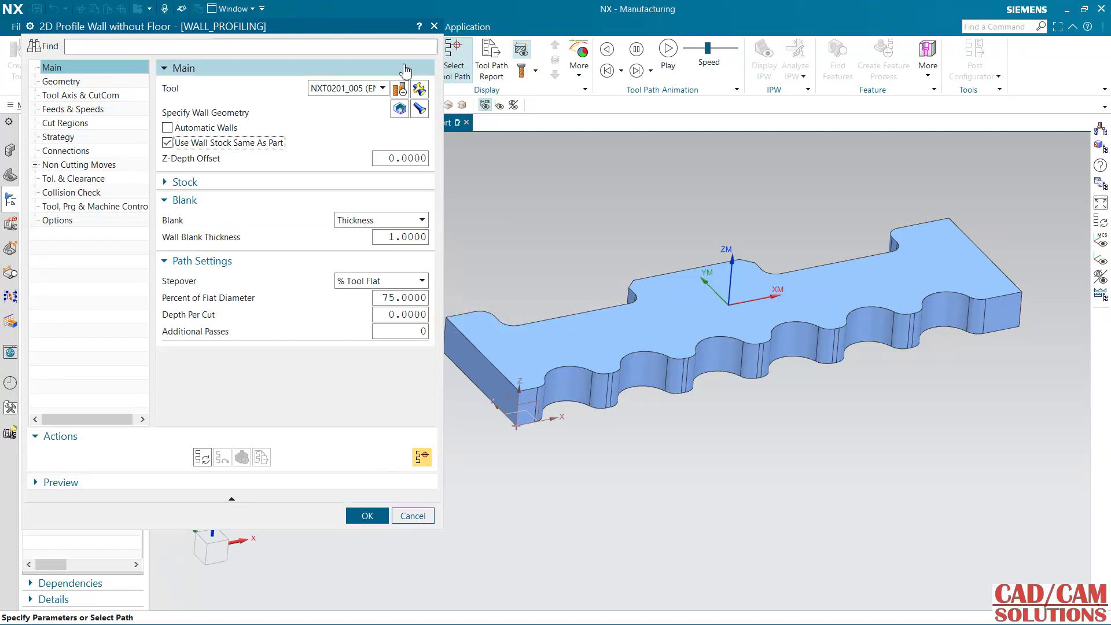
Step: Measure the vertical edge between the flat corner face and the first blend on the scalloped wall
drag(361, 36, 356, 102)
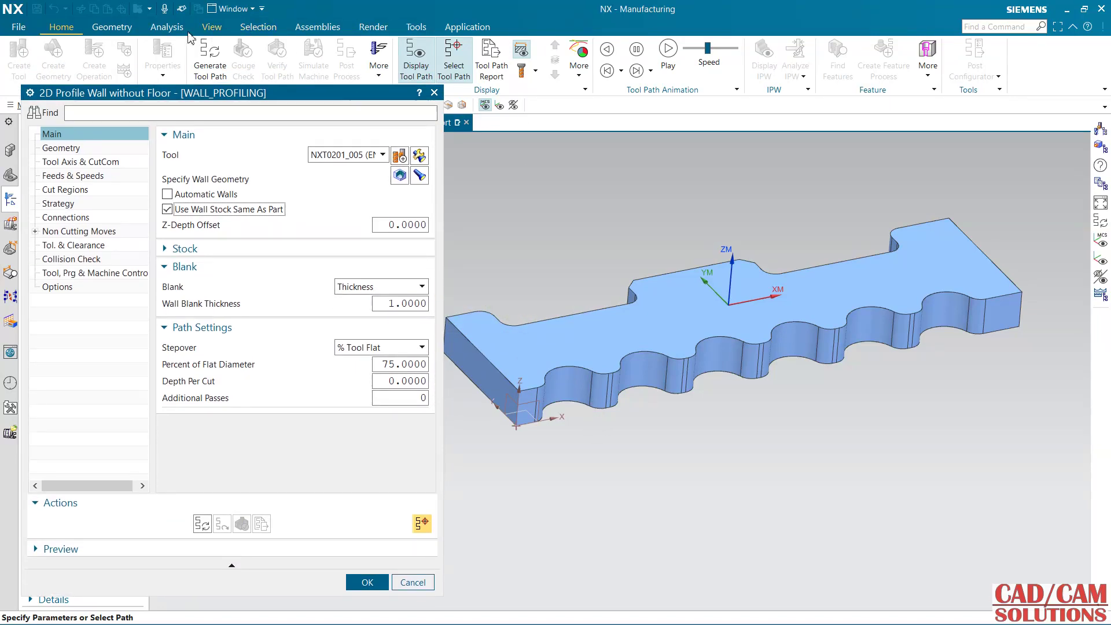
click(163, 27)
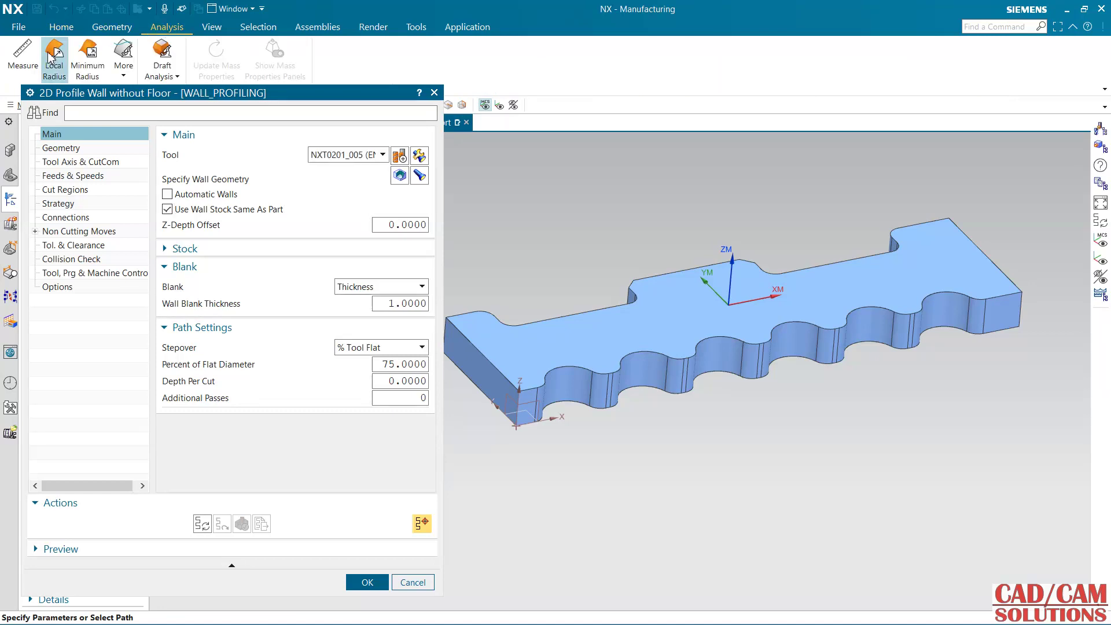
click(21, 65)
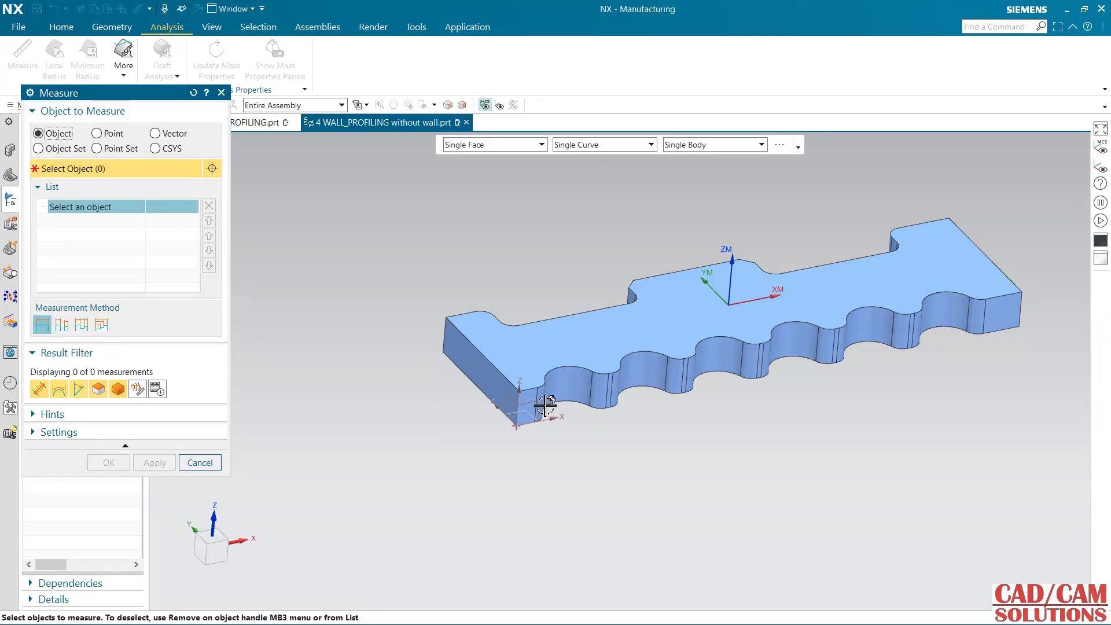
scroll(538, 397, down, 5)
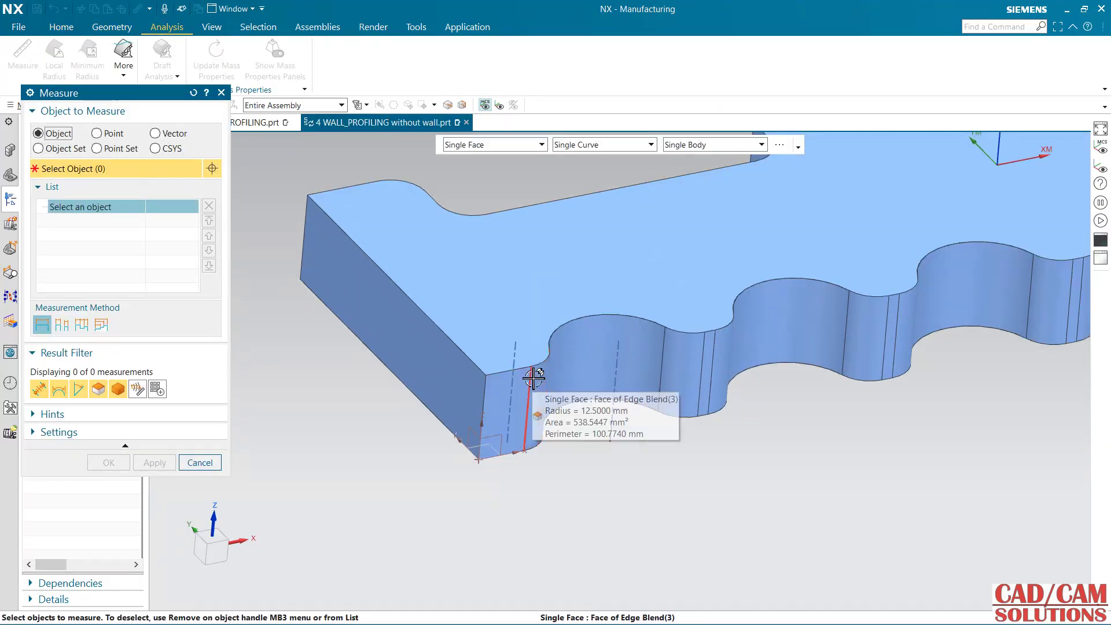
click(533, 379)
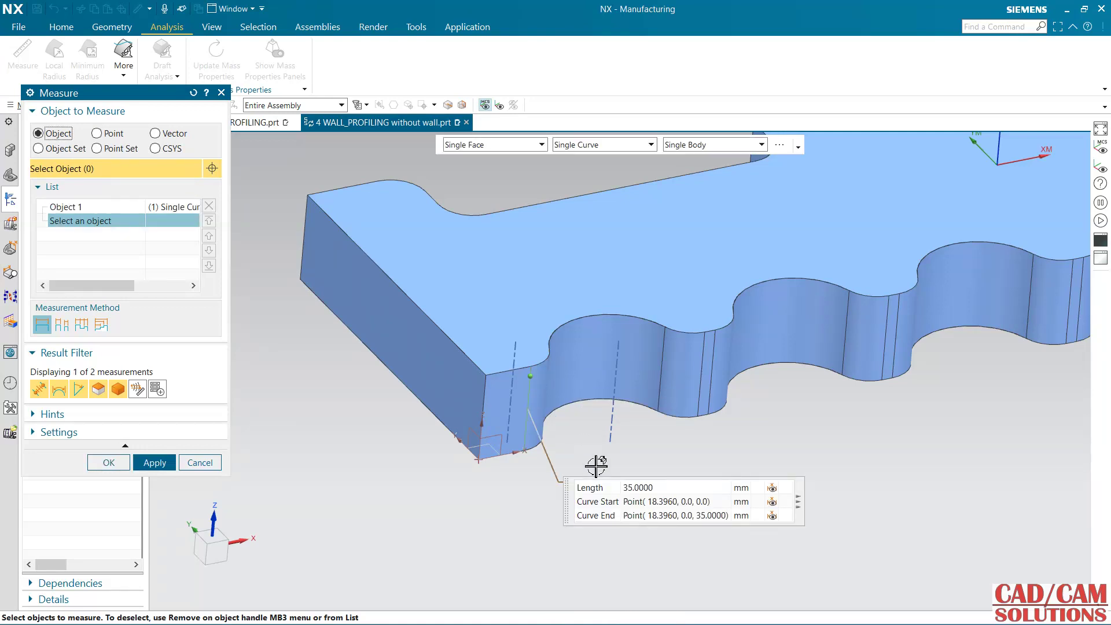
click(212, 463)
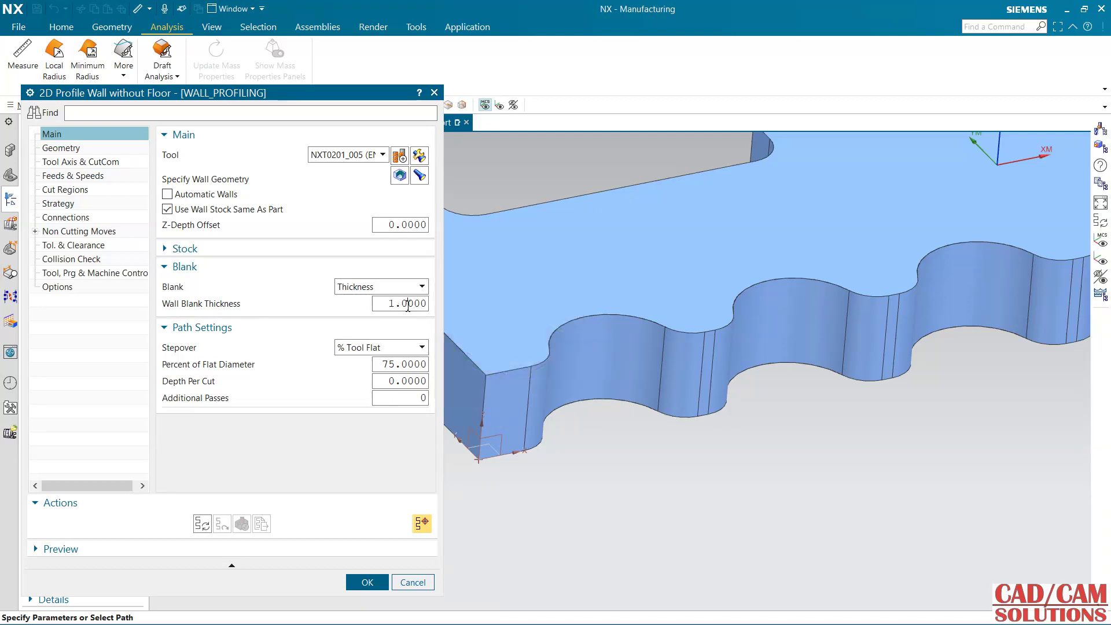
Step: Set the wall blank thickness to 10 and generate the wall profiling tool path
double_click(405, 303)
text(10)
click(202, 524)
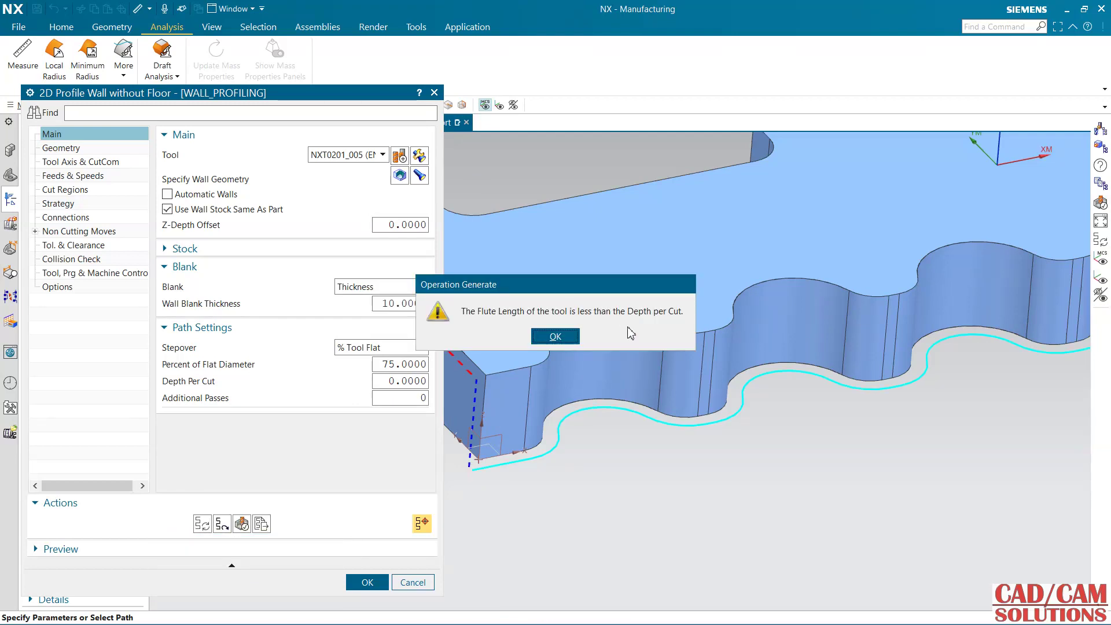
Step: Dismiss the flute length warning, set the depth per cut to 1.0, and regenerate the wall profiling tool path
click(555, 336)
scroll(675, 347, down, 4)
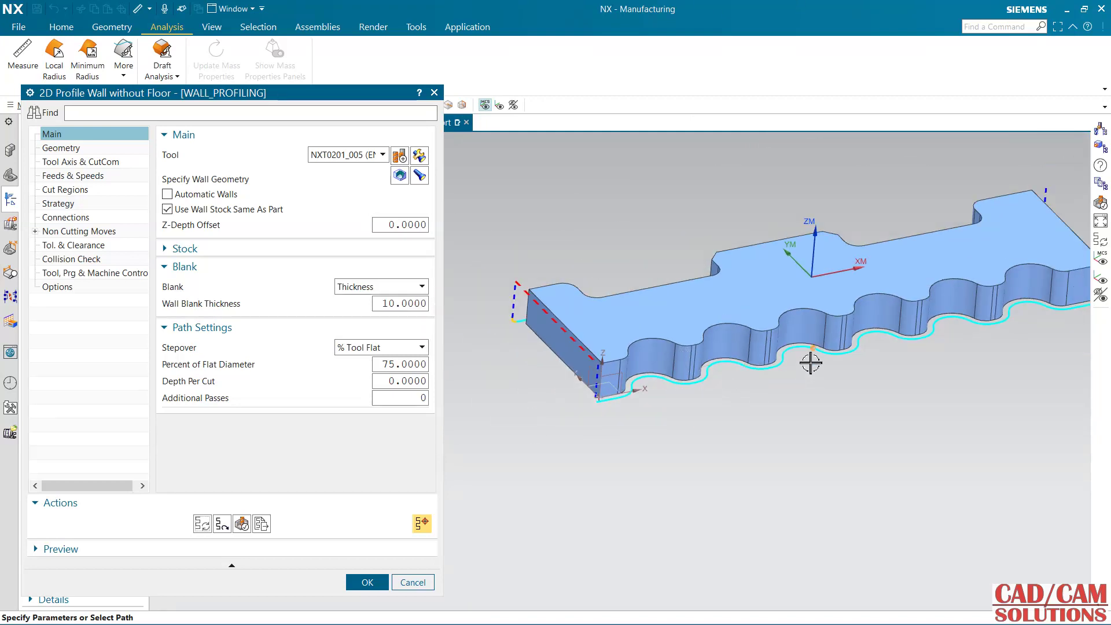
shift+middle_drag(810, 362, 695, 387)
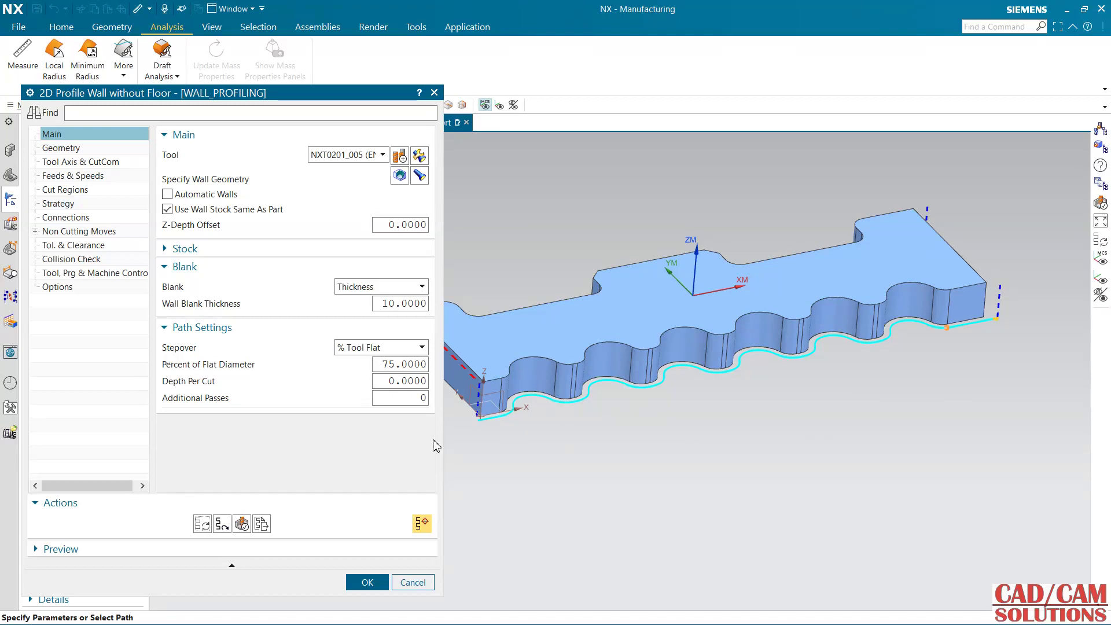
double_click(404, 381)
text(1.0)
key(Return)
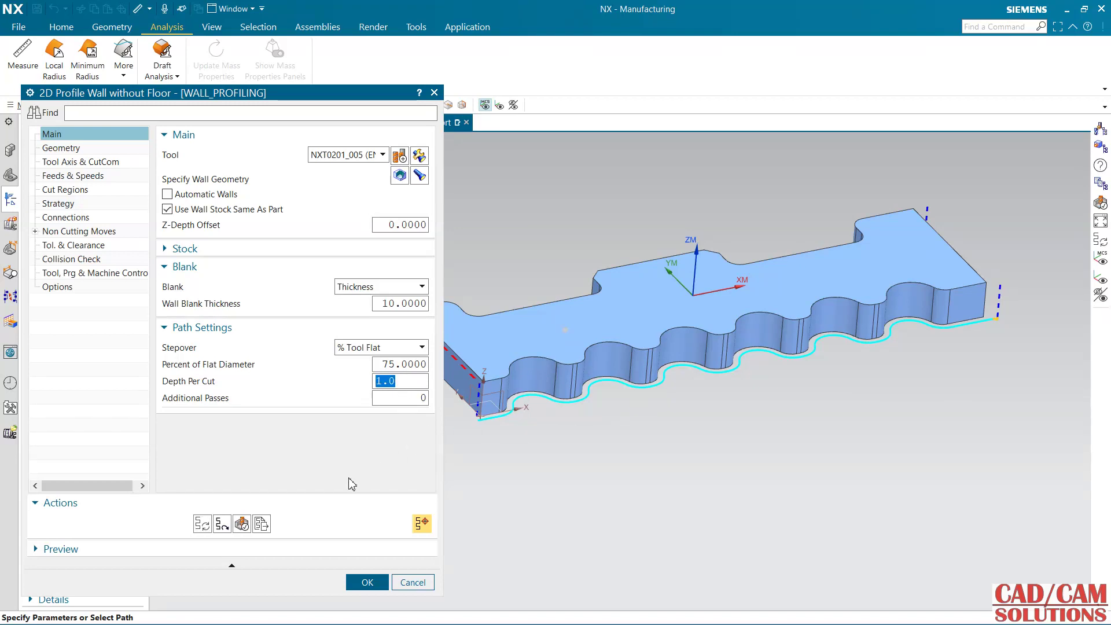
click(202, 523)
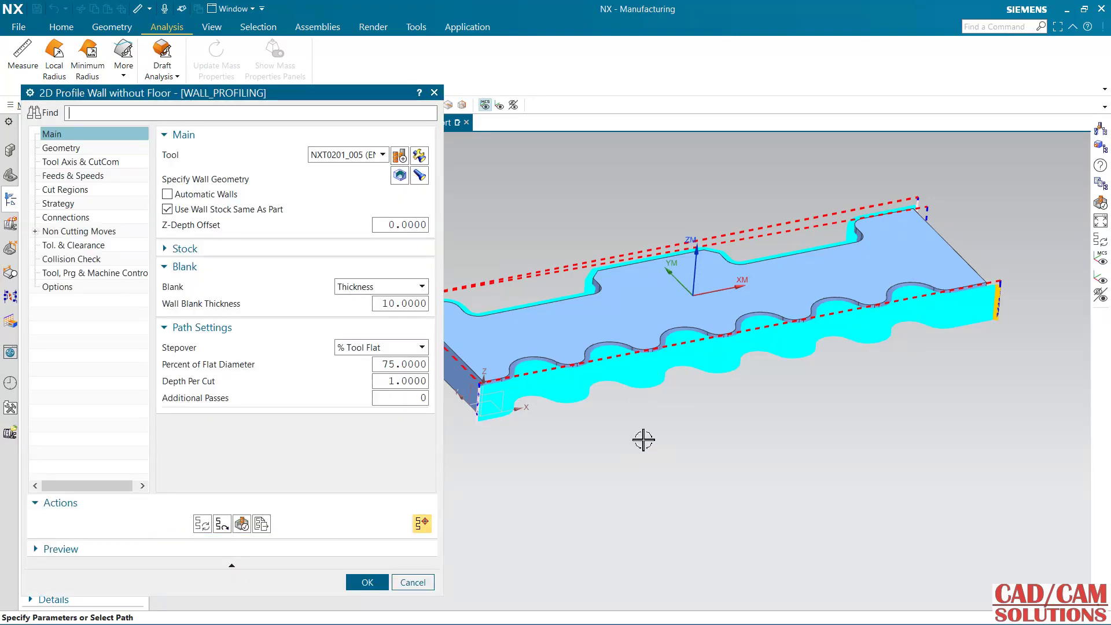
Step: Display the part as a wireframe with its tool path against a dark background
scroll(644, 440, down, 8)
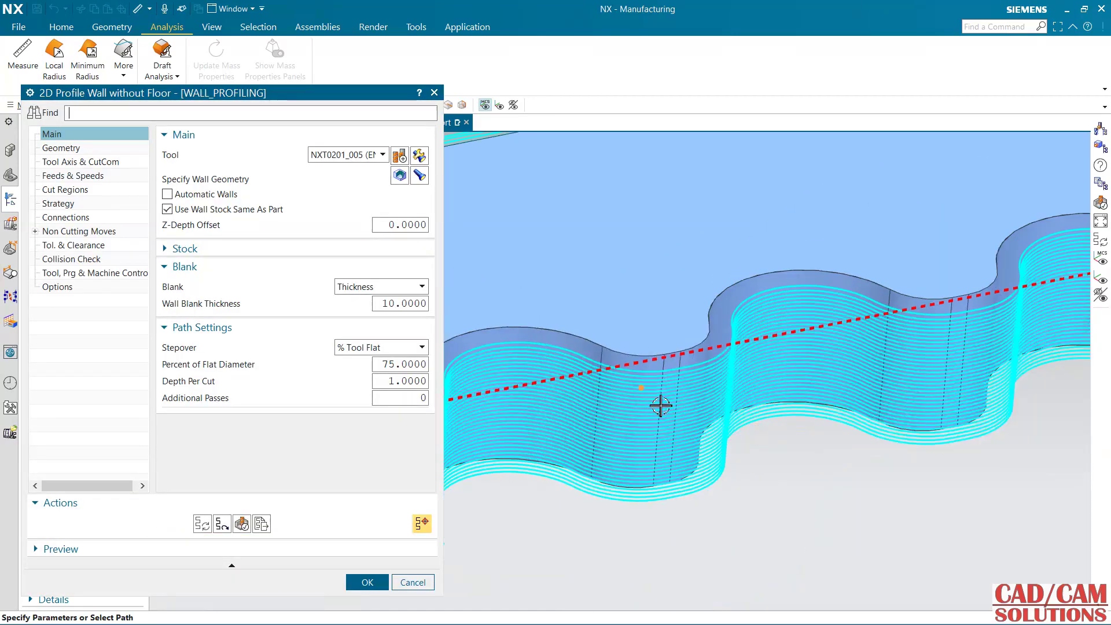
scroll(660, 405, down, 5)
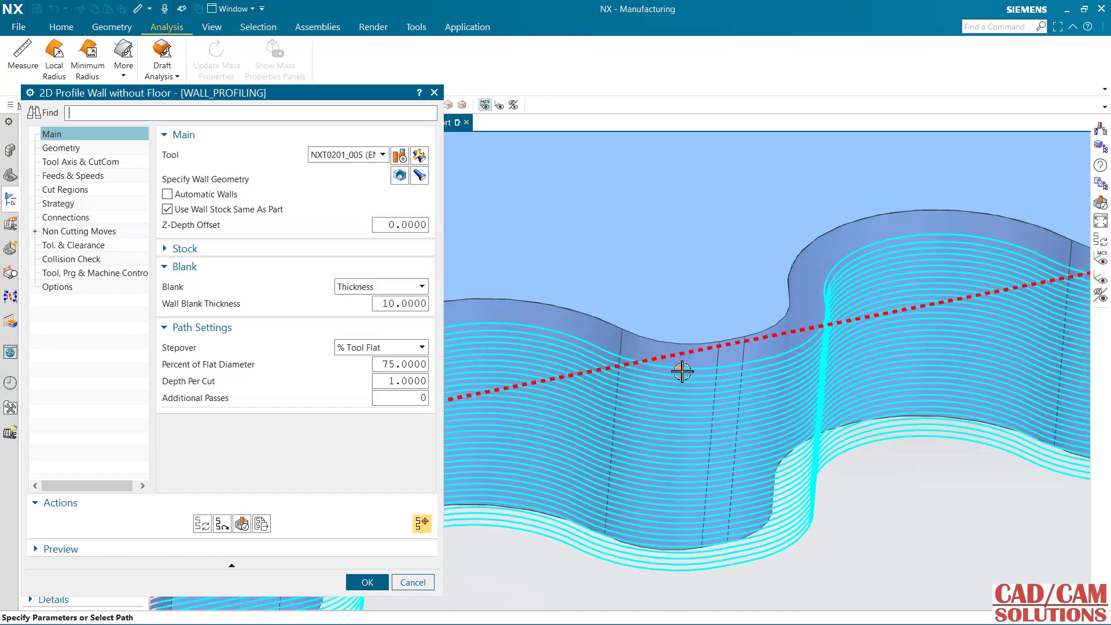
scroll(680, 372, up, 4)
scroll(687, 377, up, 3)
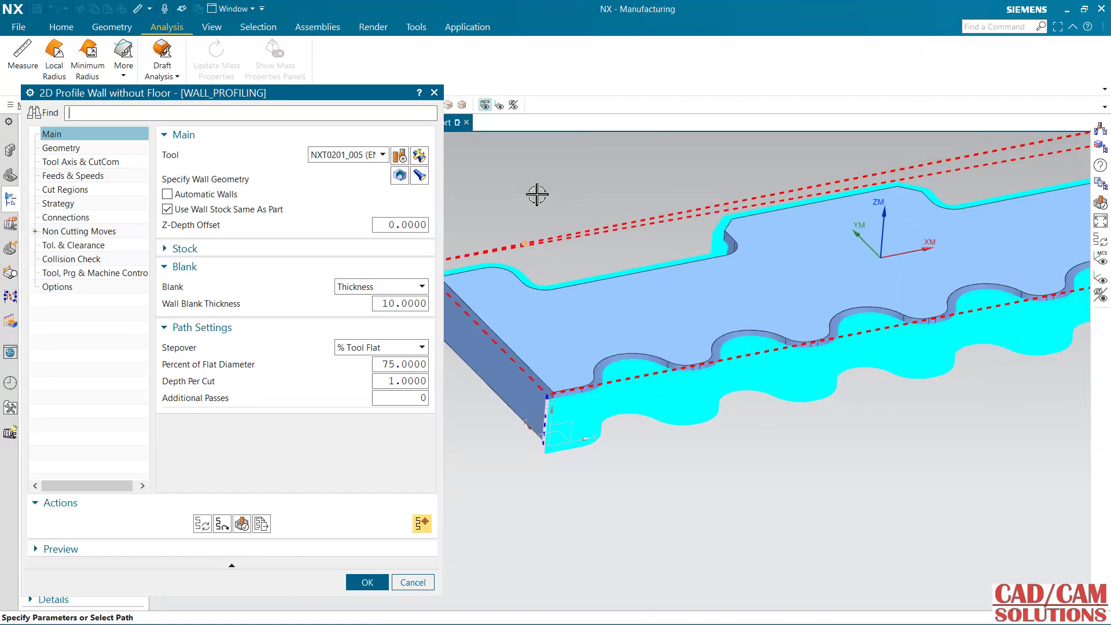
right_drag(829, 451, 847, 466)
right_click(857, 459)
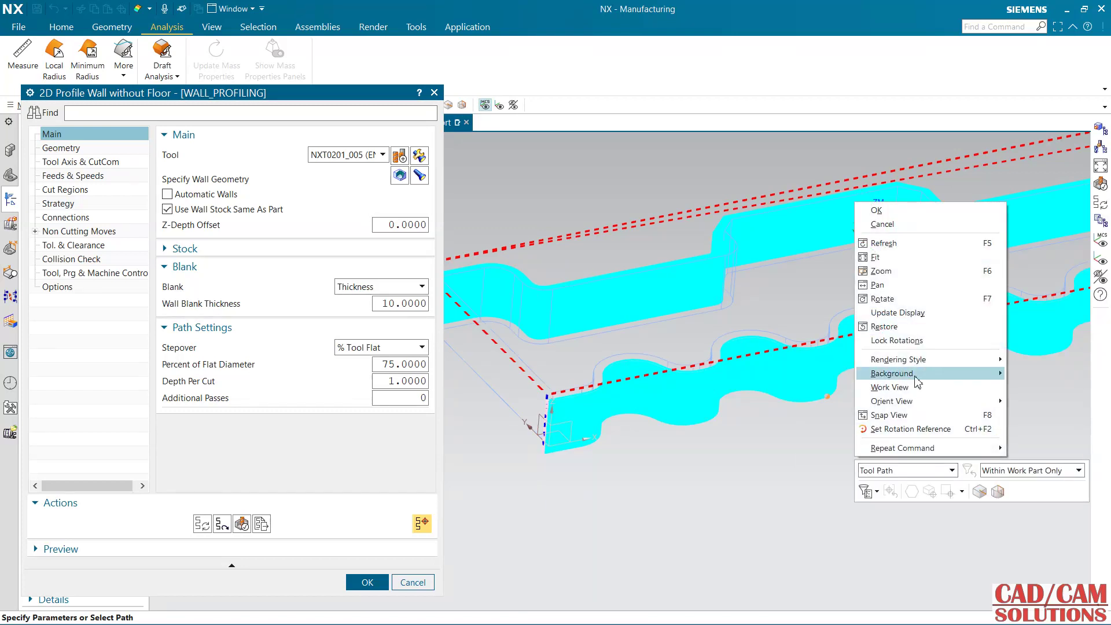
mouse_move(918, 375)
click(781, 403)
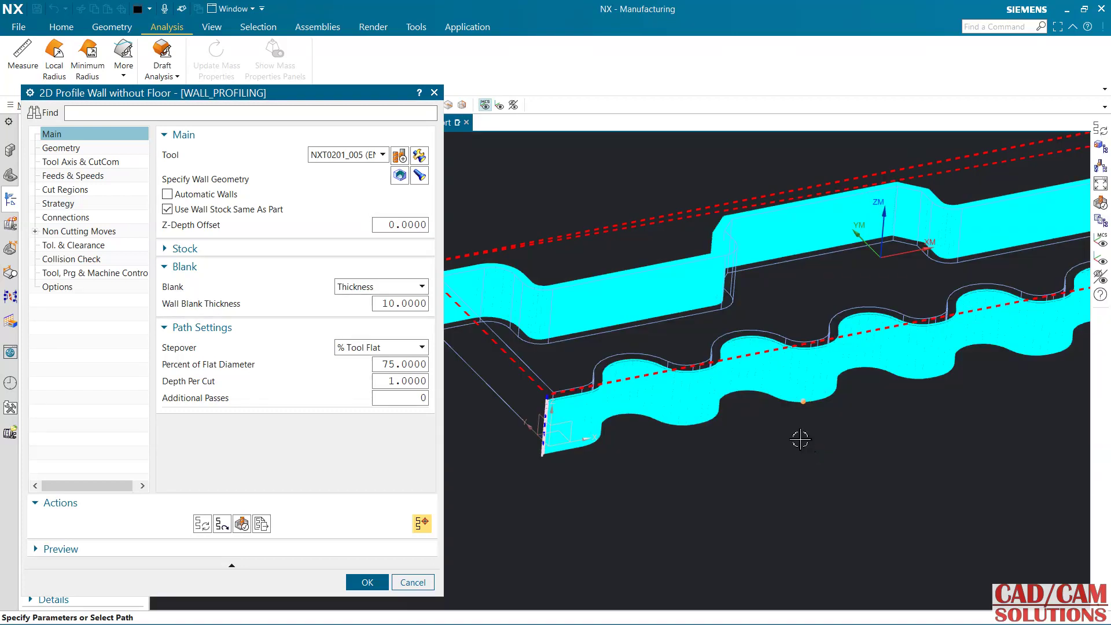
Step: Change the blank type of the wall profiling operation from a thickness to Blank Geometry
mouse_move(798, 440)
middle_down()
mouse_move(781, 436)
mouse_move(806, 442)
middle_up()
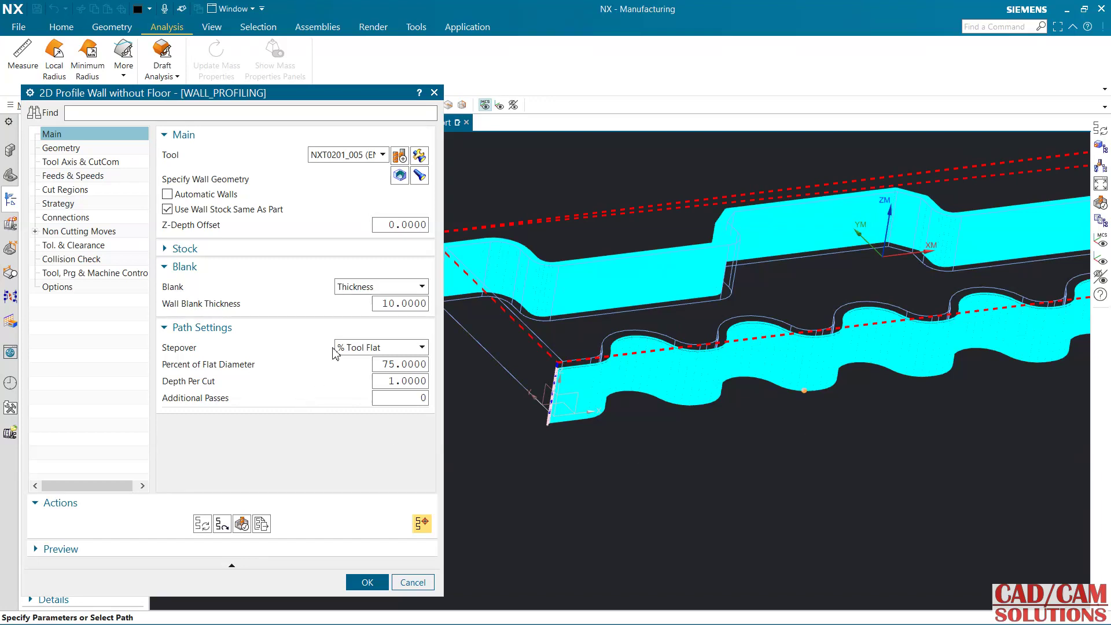
mouse_move(392, 291)
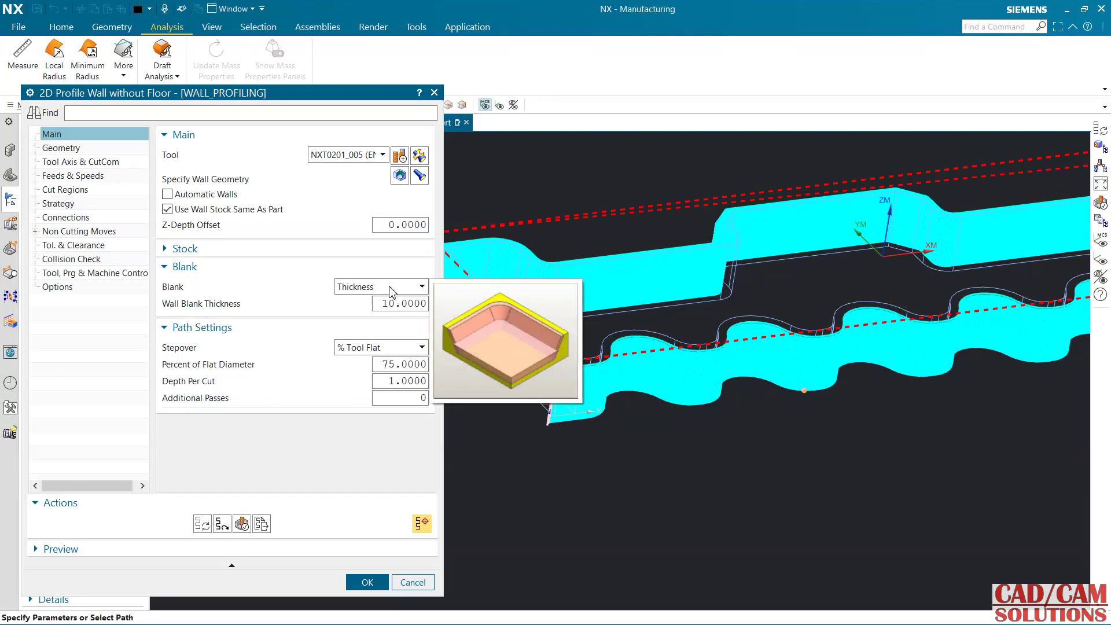
click(392, 291)
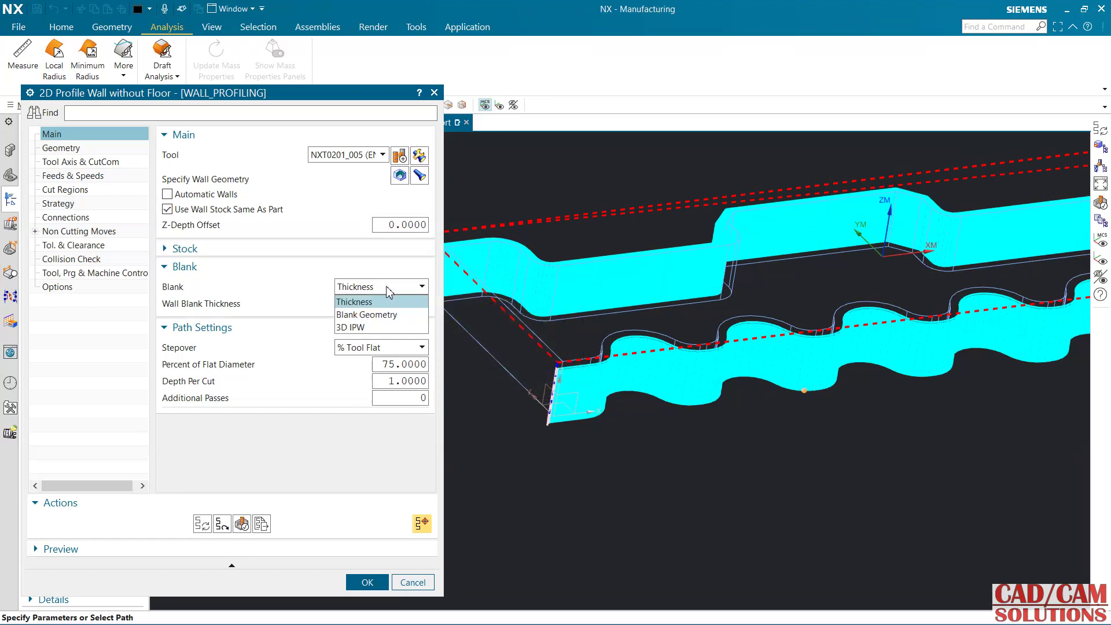
click(372, 316)
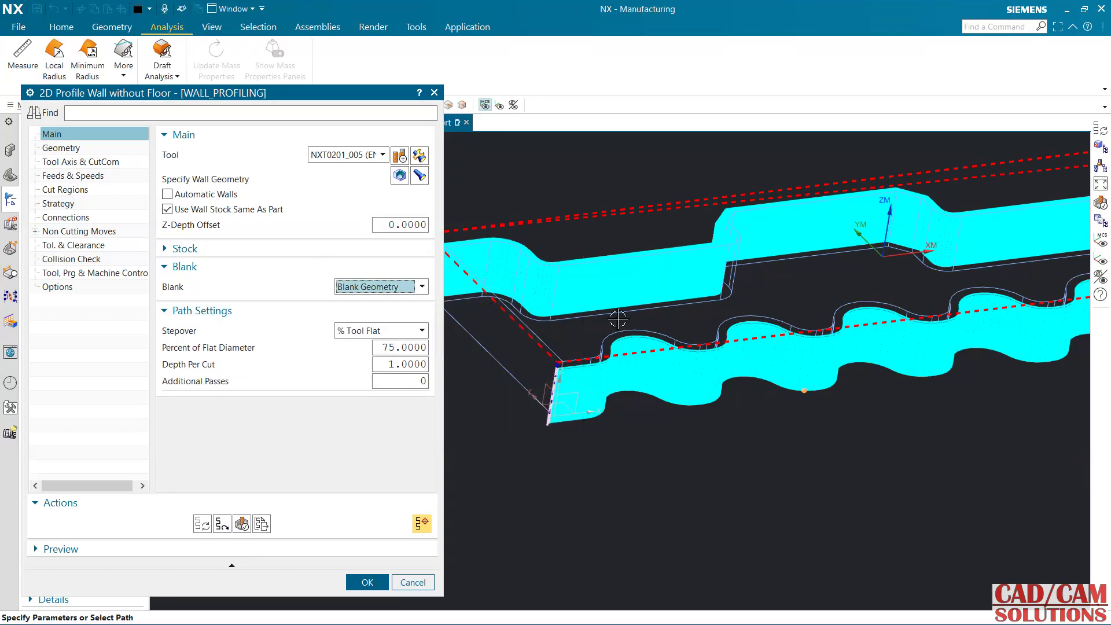
click(385, 287)
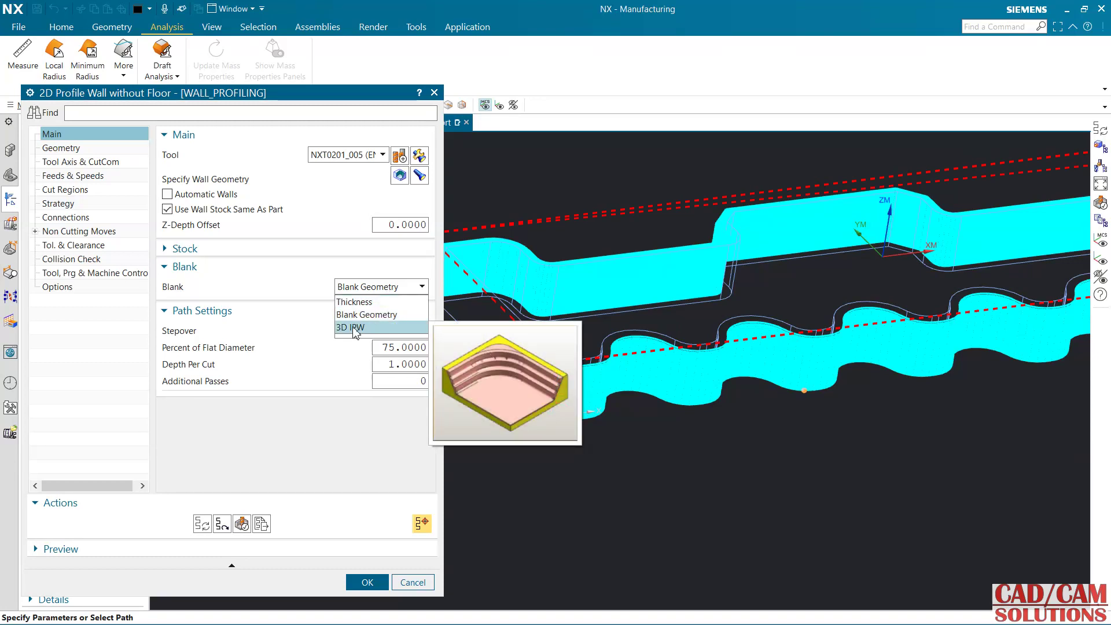
click(408, 288)
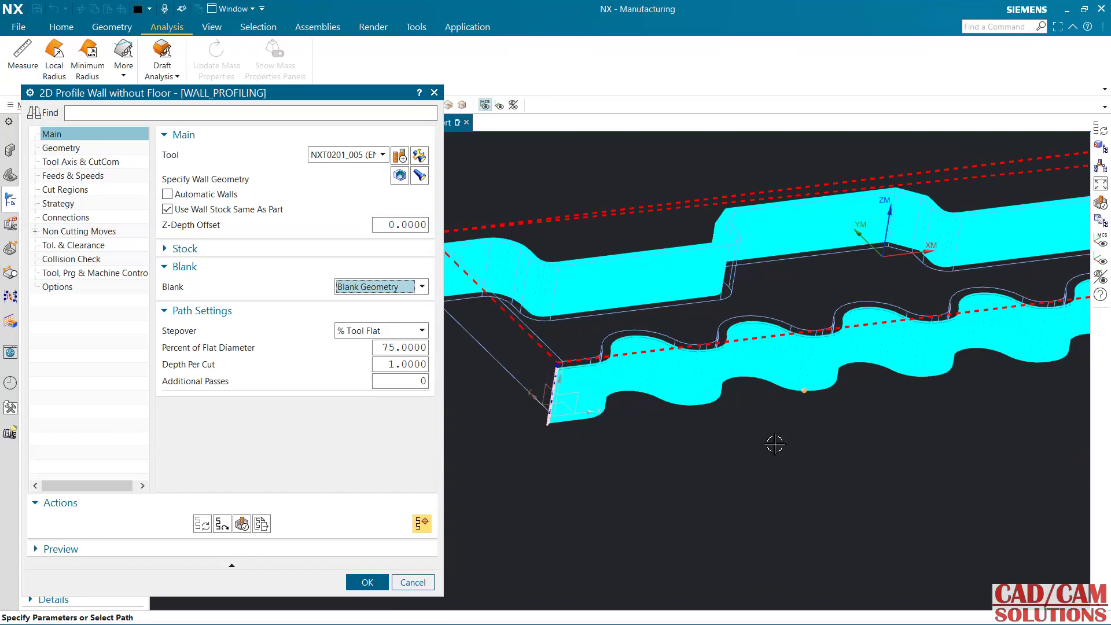
middle_drag(749, 488, 753, 486)
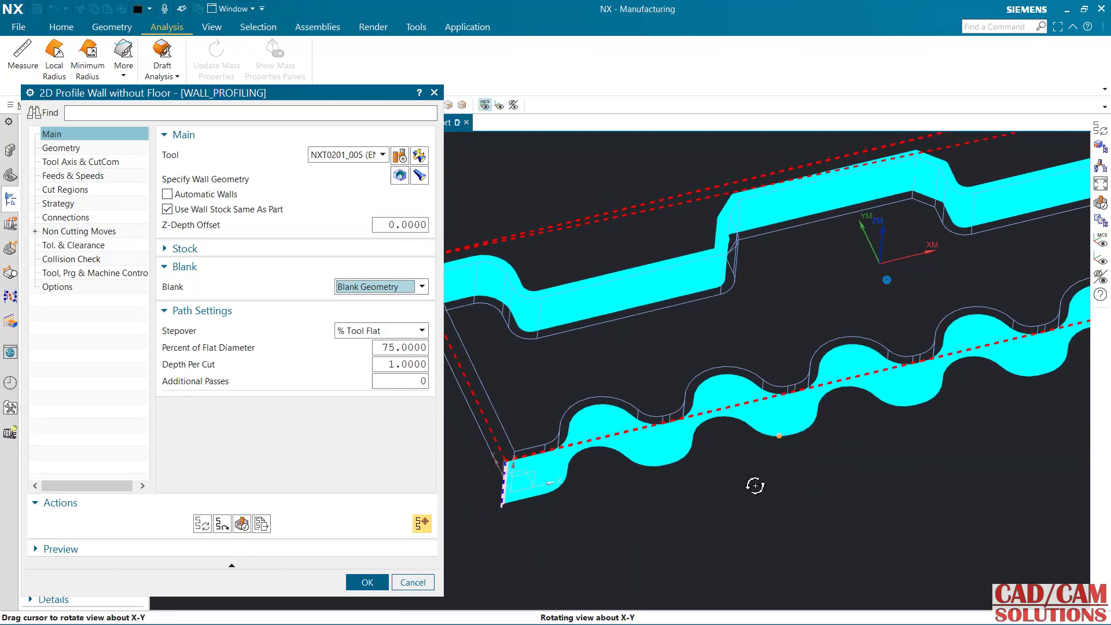
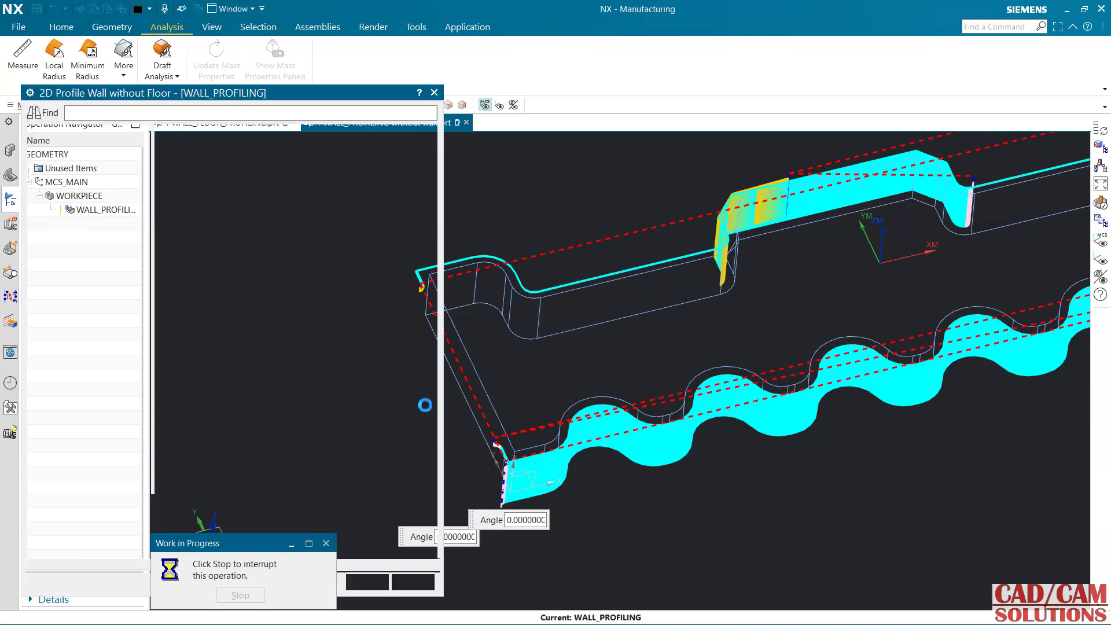
Step: Examine the tool path along the stepped and scalloped walls from several angles
middle_drag(841, 433, 969, 418)
key(F8)
scroll(682, 367, up, 2)
middle_drag(683, 367, 712, 415)
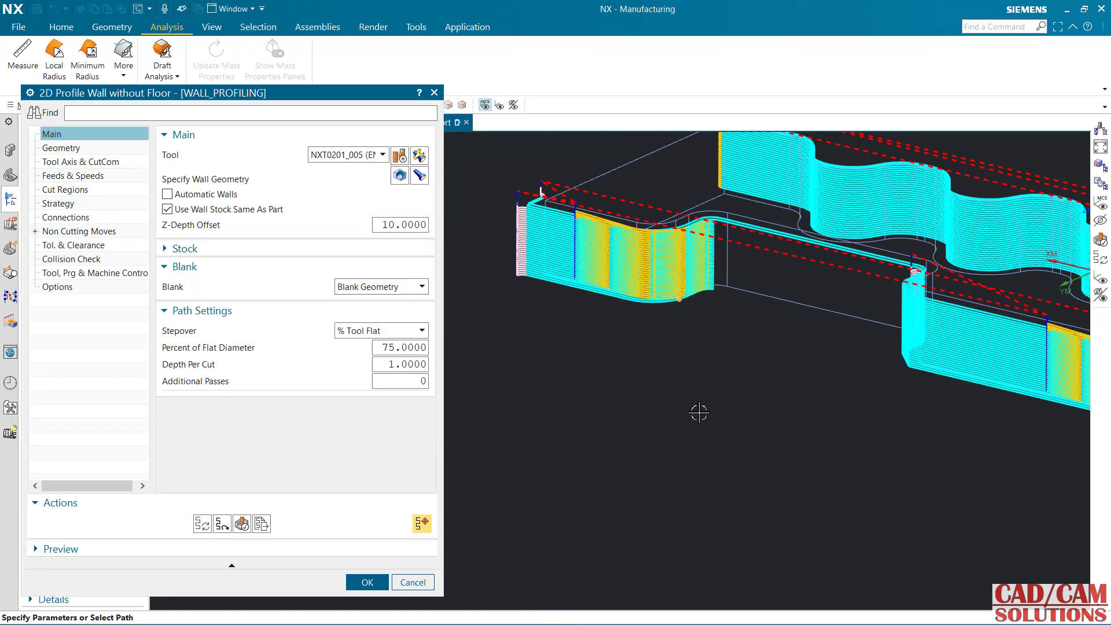
scroll(610, 363, down, 3)
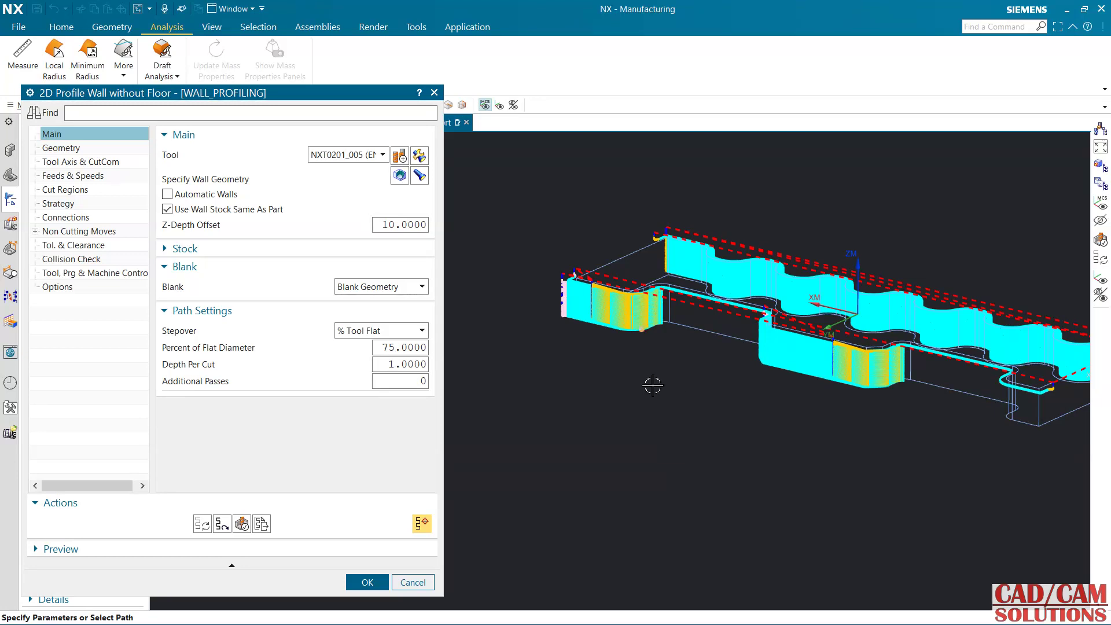
shift+middle_drag(652, 384, 578, 365)
scroll(572, 359, up, 1)
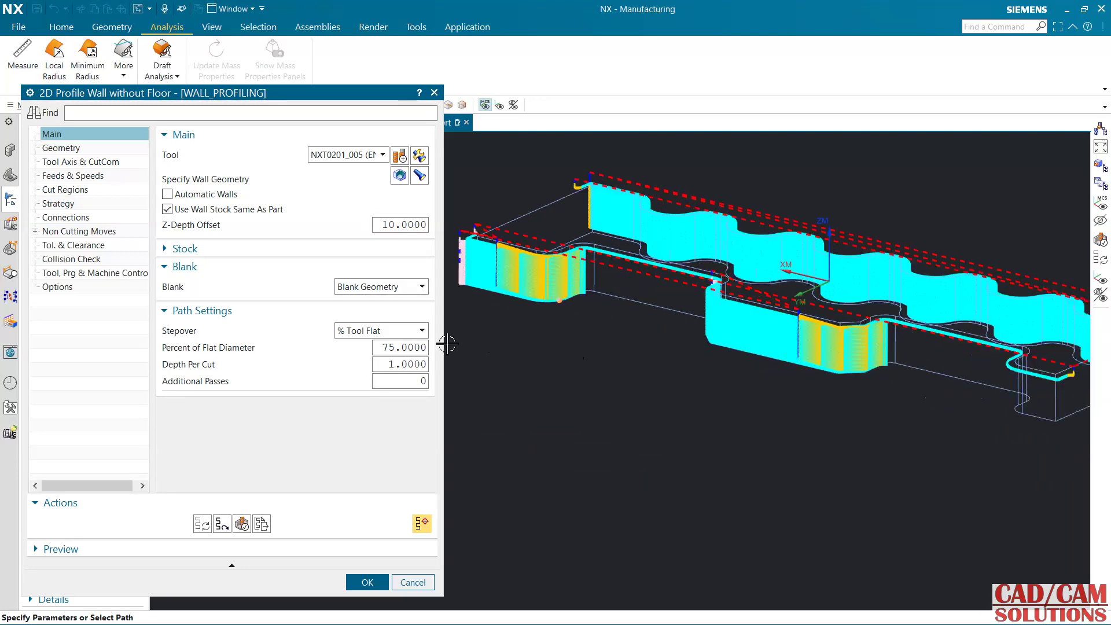
middle_drag(666, 416, 598, 446)
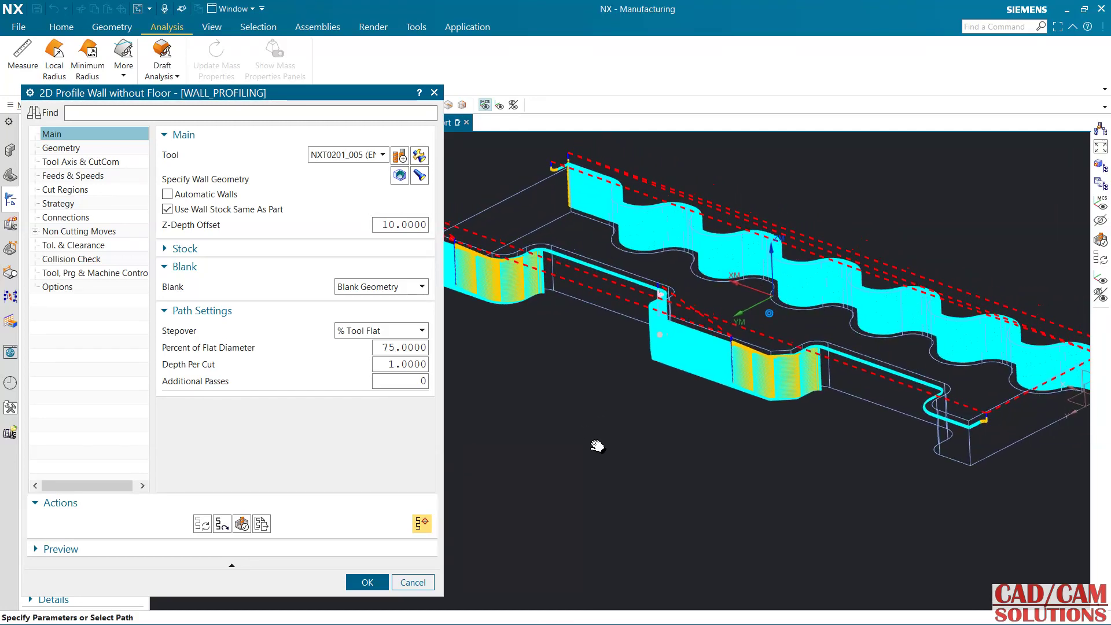
Step: Regenerate the tool path with a Z-depth offset of 0 and a depth per cut of 5
click(401, 226)
text(0.)
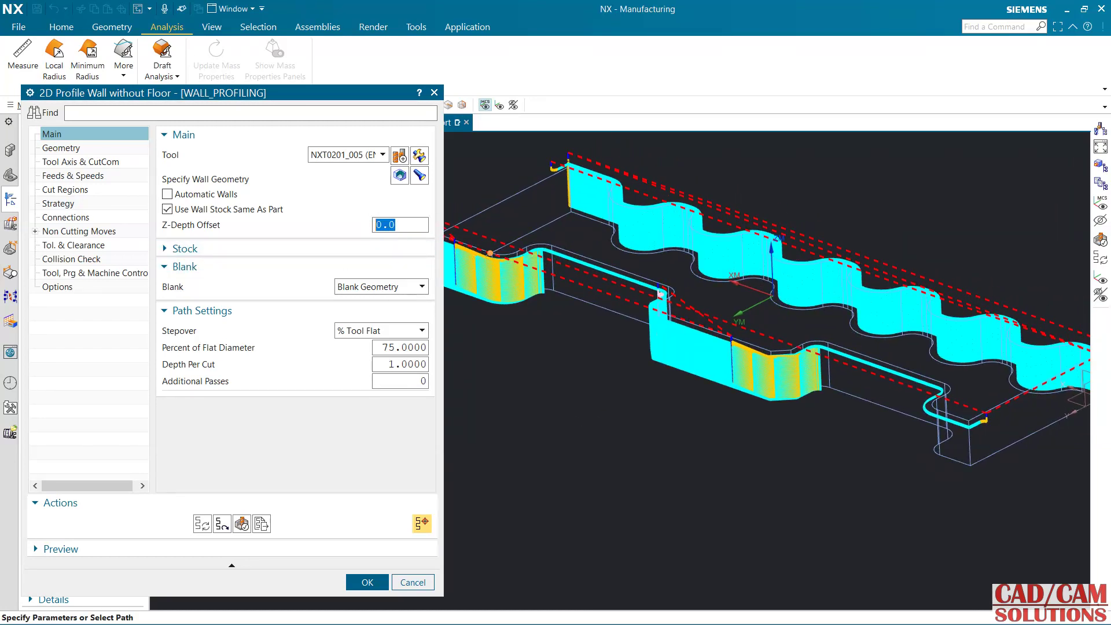
click(414, 363)
text(5)
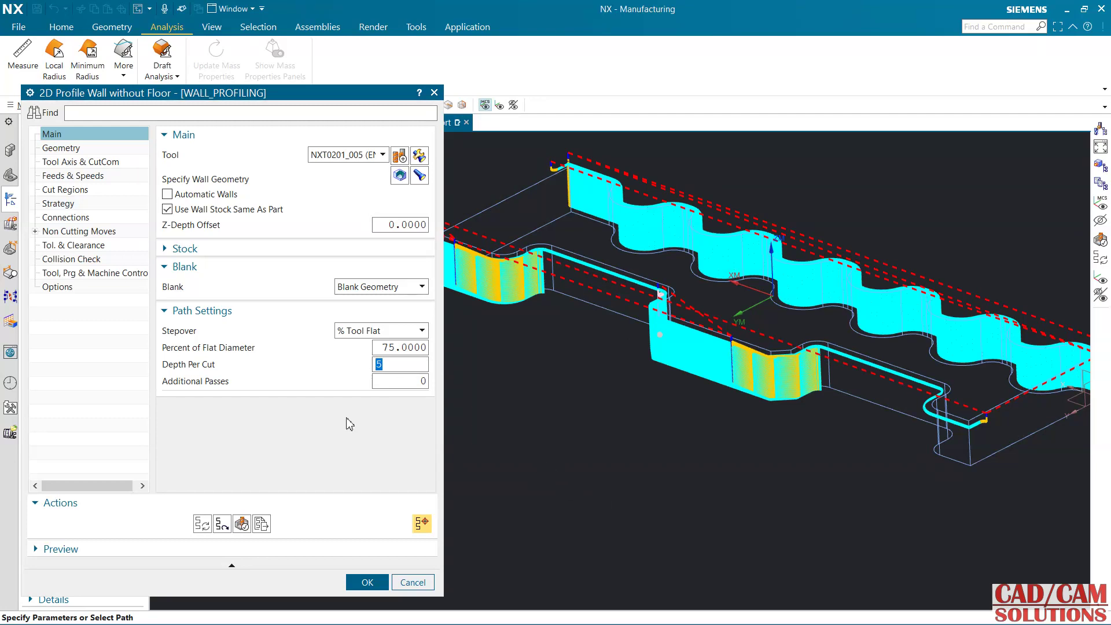
click(242, 525)
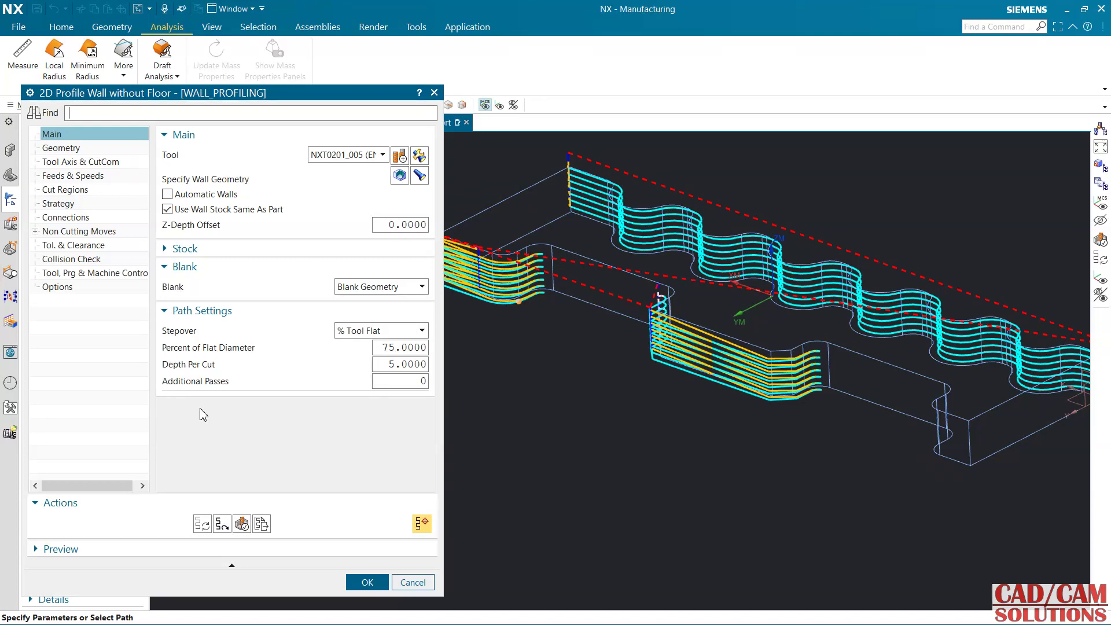
Step: Define the blank by Thickness with a wall blank thickness of 30, and regenerate the tool path
middle_drag(497, 405, 554, 383)
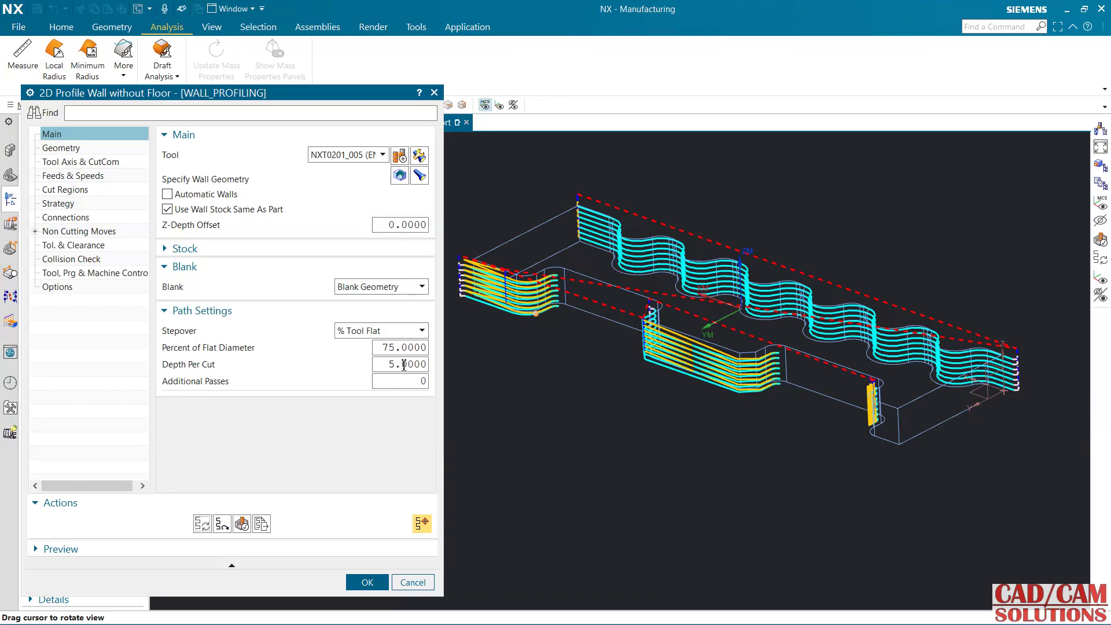
click(379, 287)
click(361, 304)
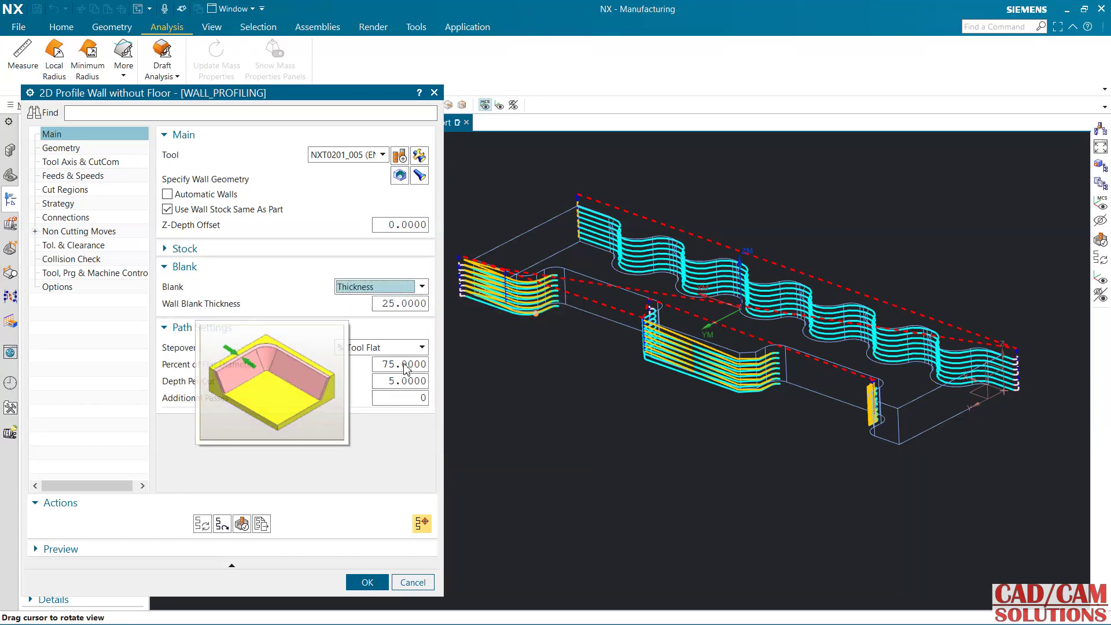
mouse_move(602, 364)
middle_down()
mouse_move(593, 416)
mouse_move(593, 370)
middle_up()
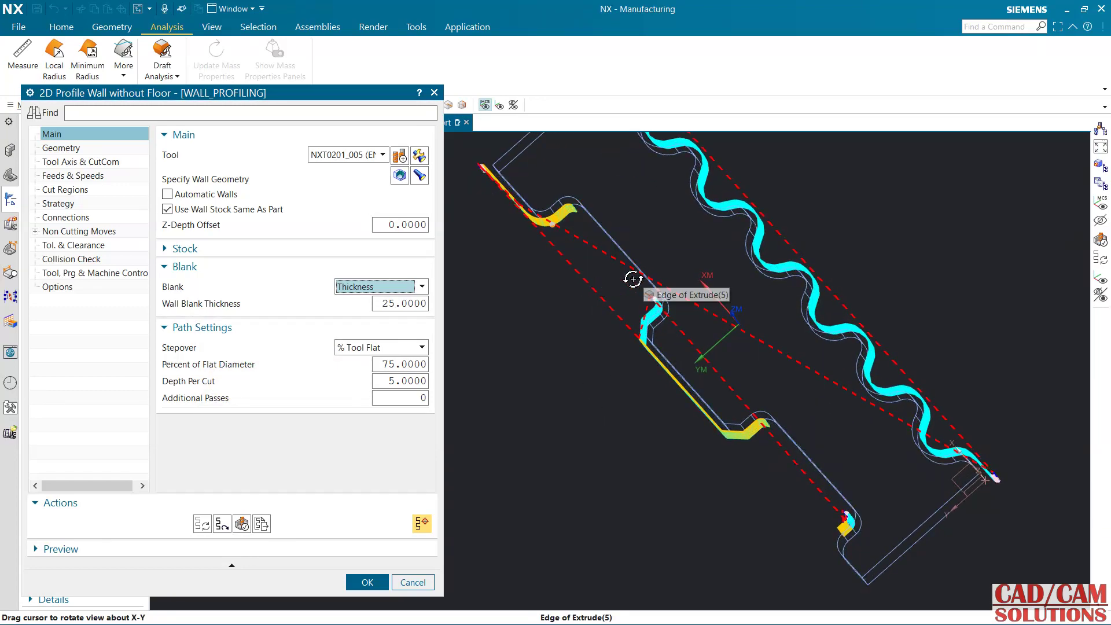
click(408, 305)
text(30)
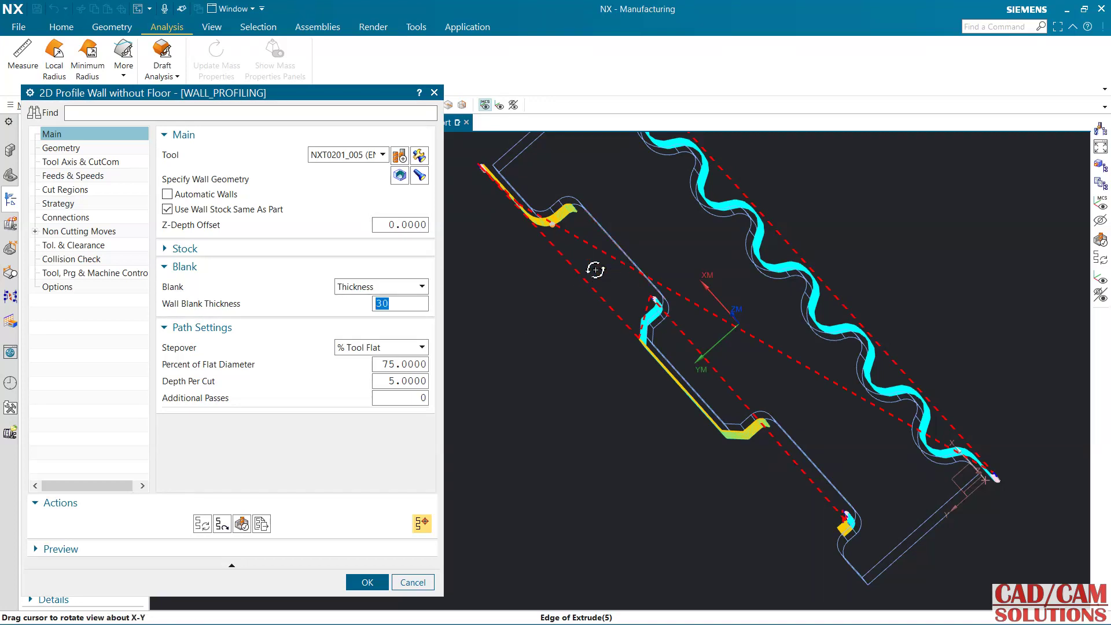
drag(597, 352, 598, 305)
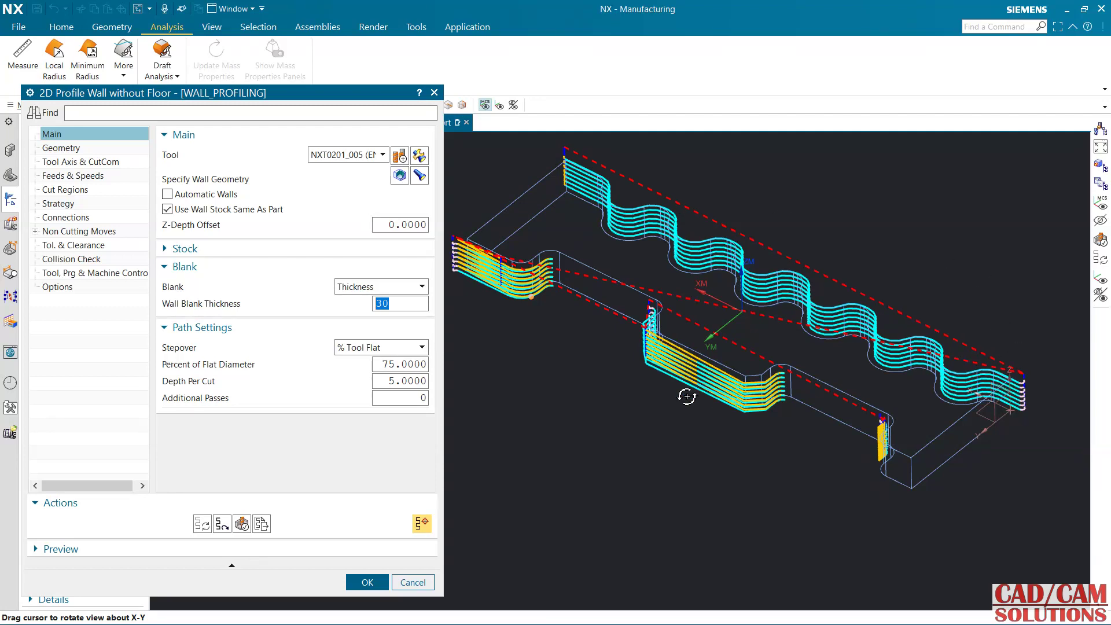
click(202, 523)
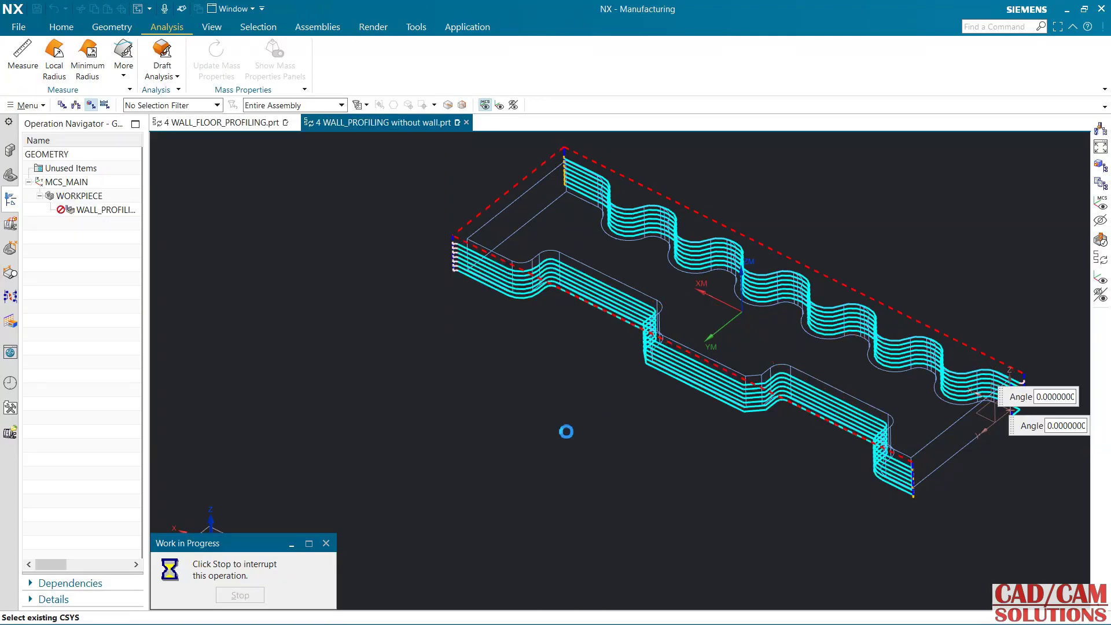
Step: Add 1 additional pass to the wall profiling operation and regenerate the tool path, viewing it from above
middle_drag(603, 407, 762, 415)
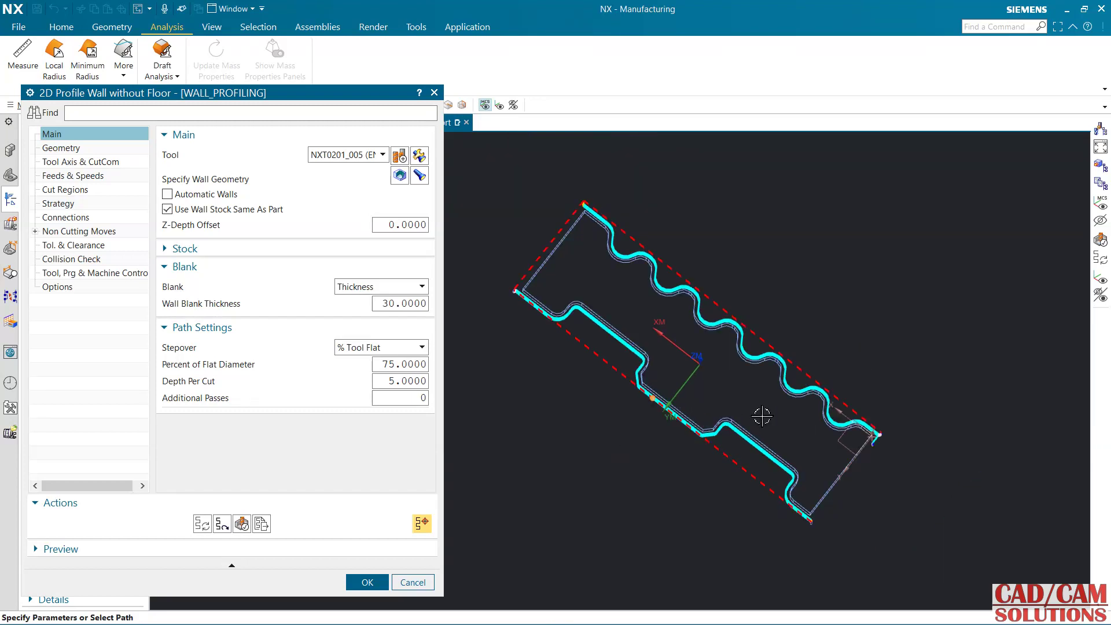
key(F8)
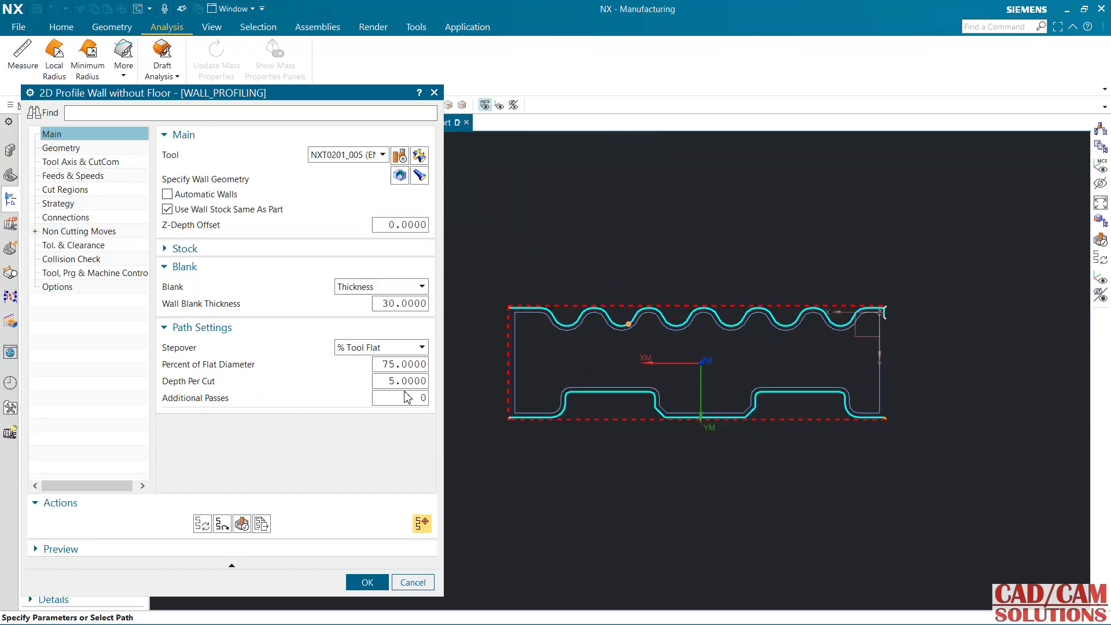
click(410, 400)
text(1.)
scroll(573, 282, down, 2)
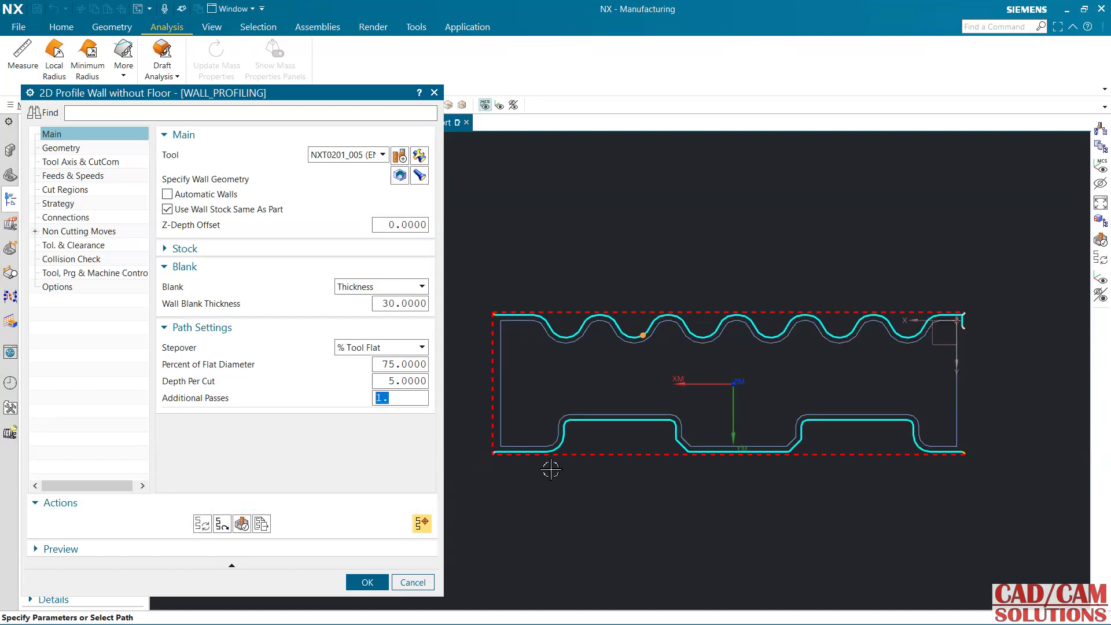
click(197, 528)
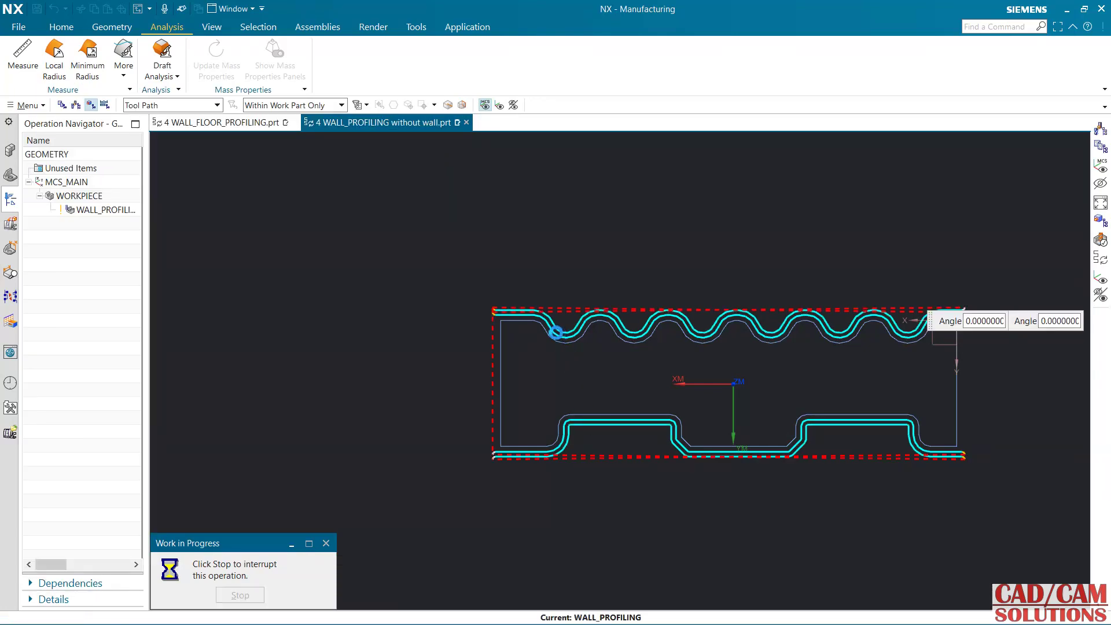
scroll(573, 335, up, 4)
scroll(578, 335, down, 2)
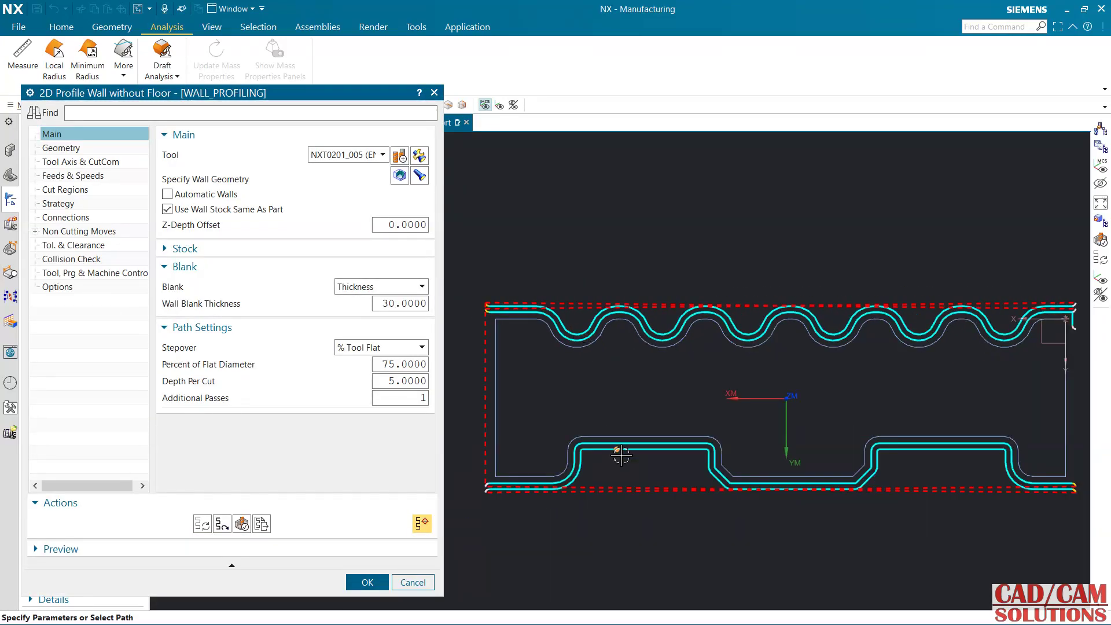
Step: Try a Z-depth offset of -10, regenerate the tool path and examine its cut levels against the wall from the side
middle_drag(658, 512, 643, 463)
scroll(482, 415, up, 5)
middle_drag(483, 414, 476, 431)
scroll(703, 538, down, 2)
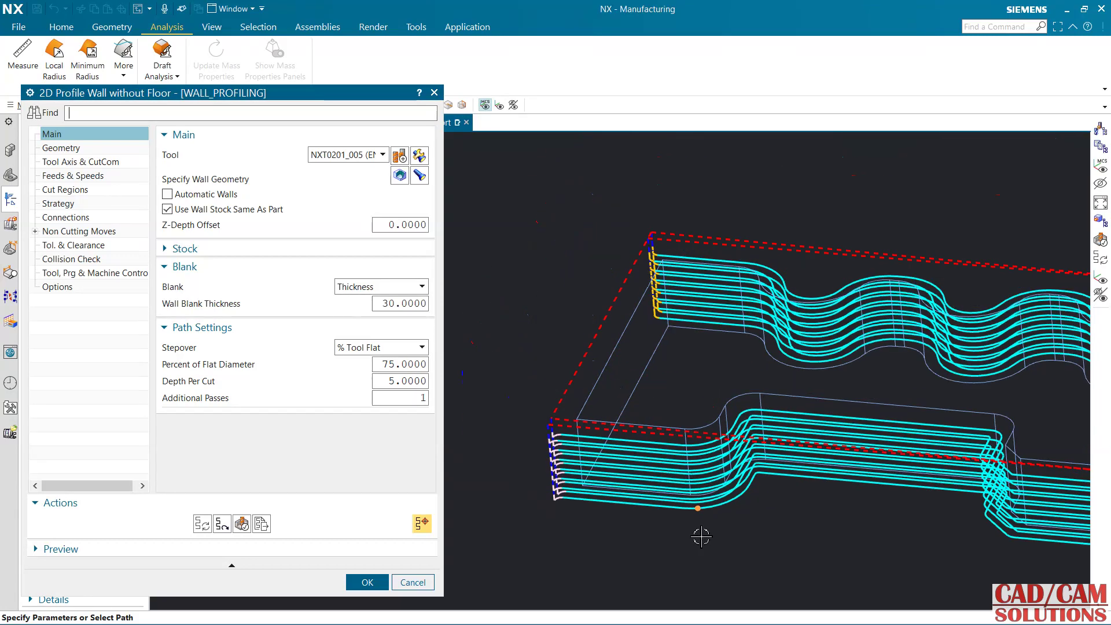
click(408, 225)
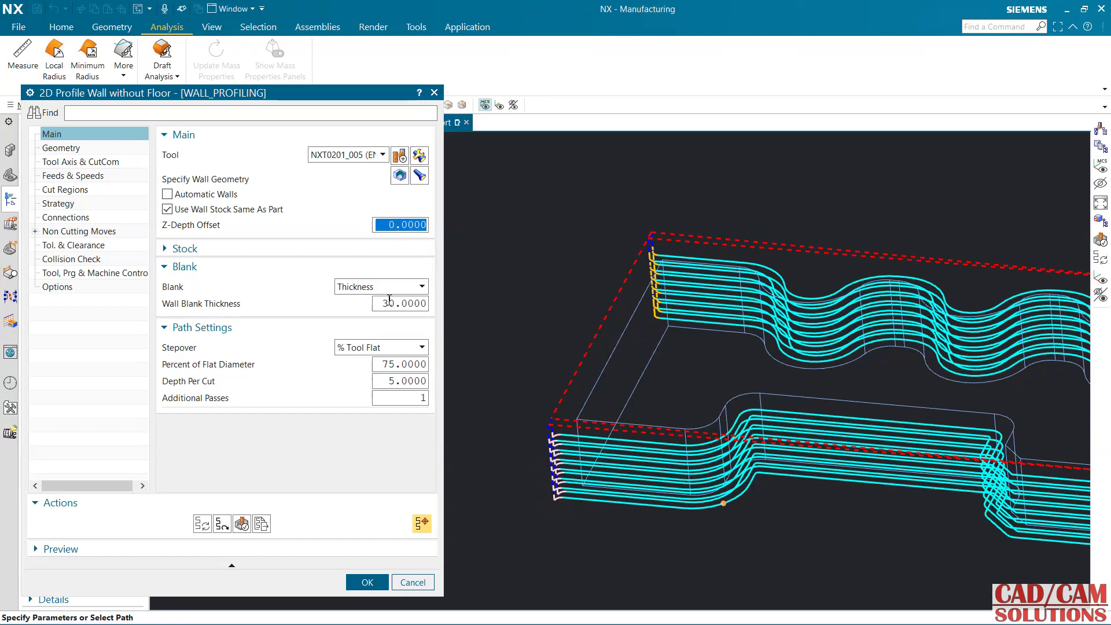
text(-10)
click(202, 524)
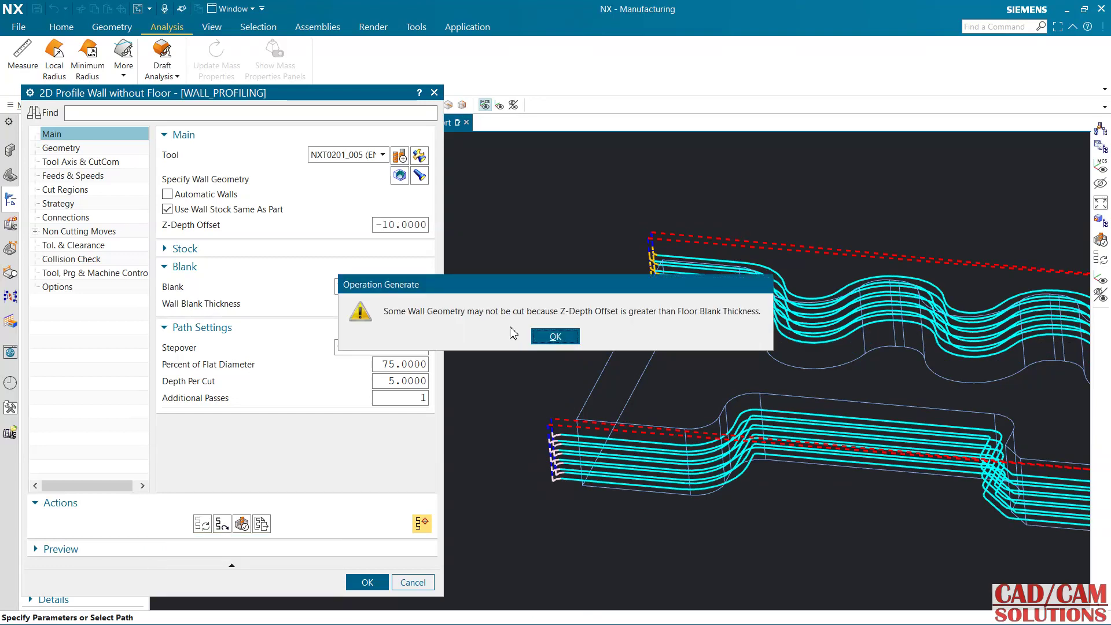
click(545, 337)
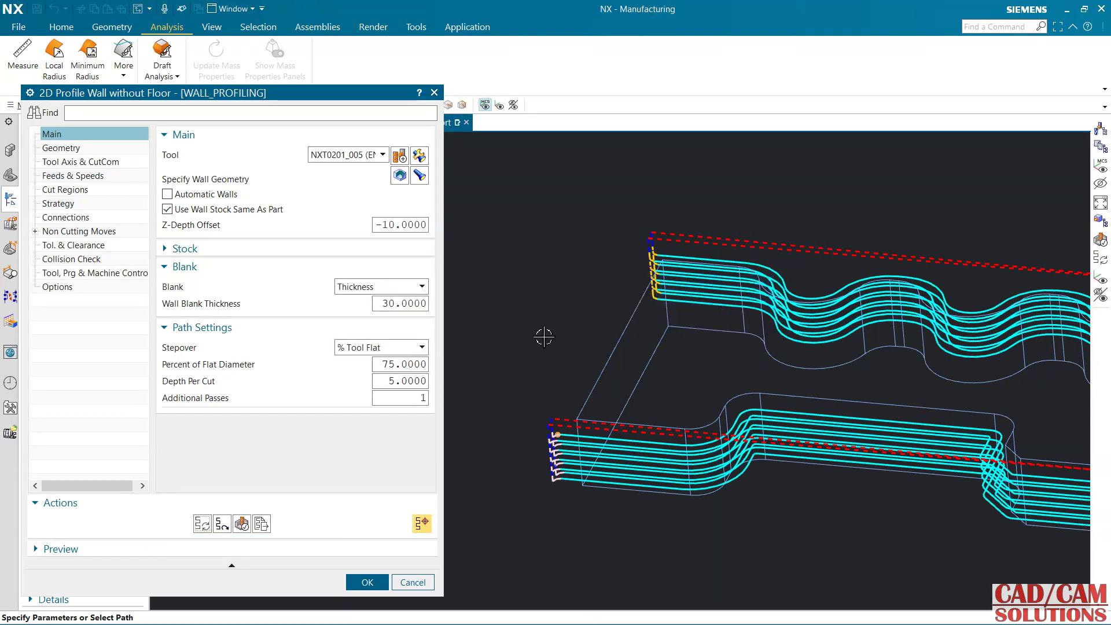
middle_drag(544, 336, 675, 272)
scroll(603, 397, up, 2)
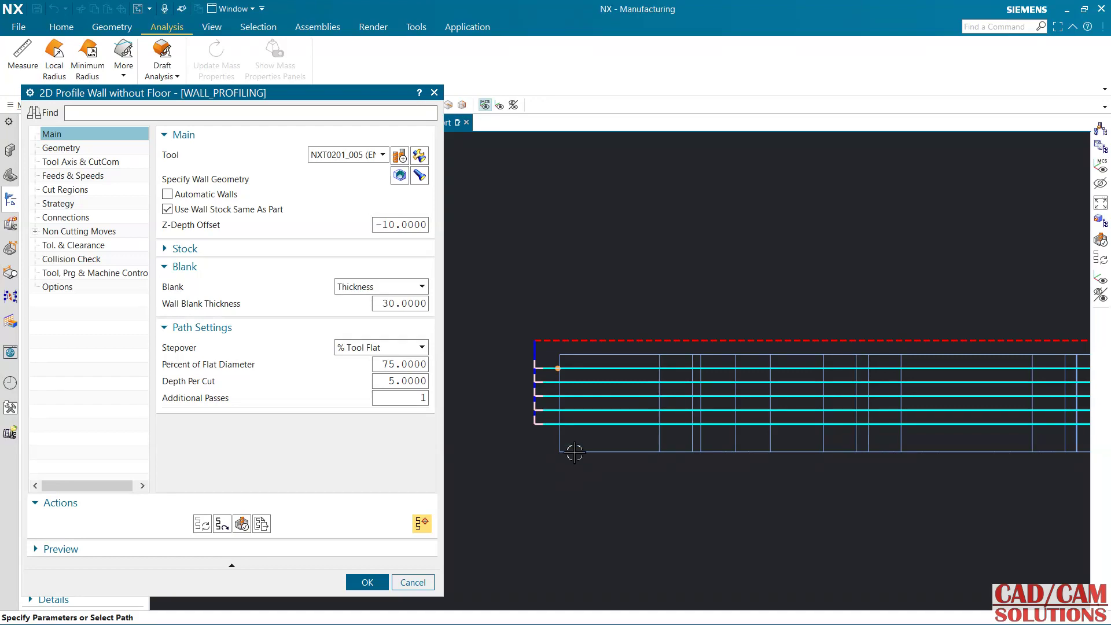
scroll(573, 445, up, 5)
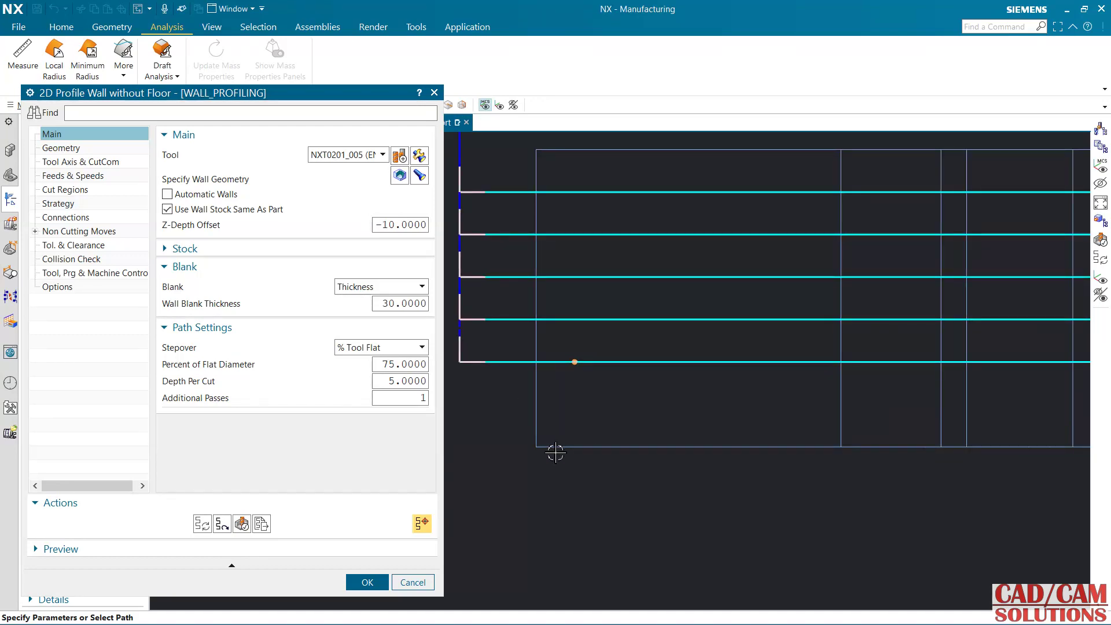
scroll(657, 455, down, 5)
middle_drag(749, 365, 663, 354)
Step: Set the Z-depth offset to 0 and regenerate the wall profiling tool path
click(404, 228)
text(0)
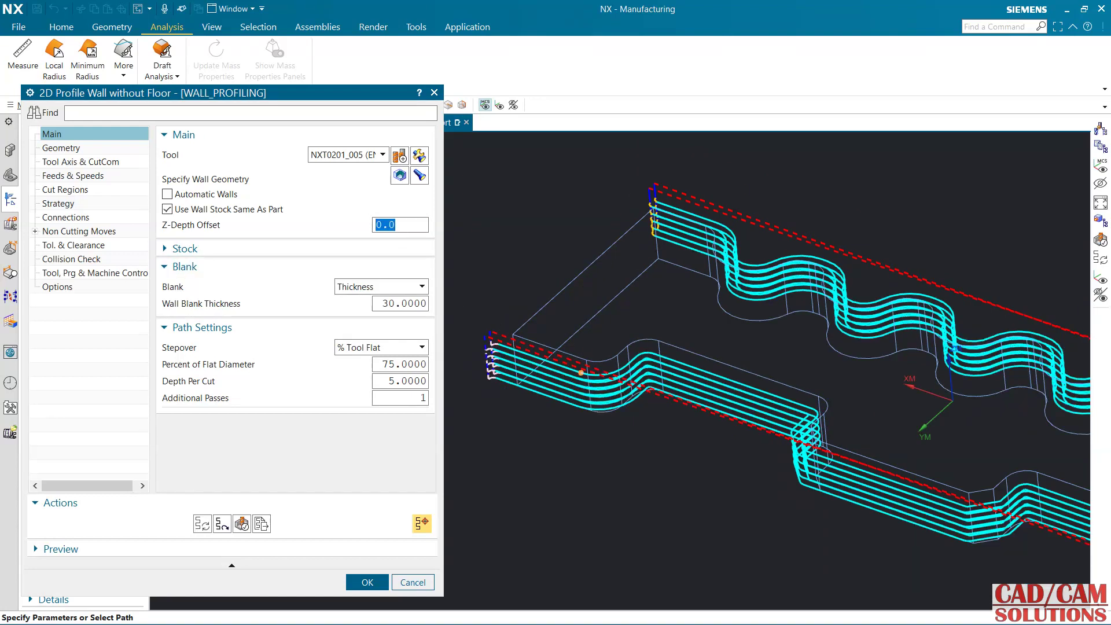
click(202, 524)
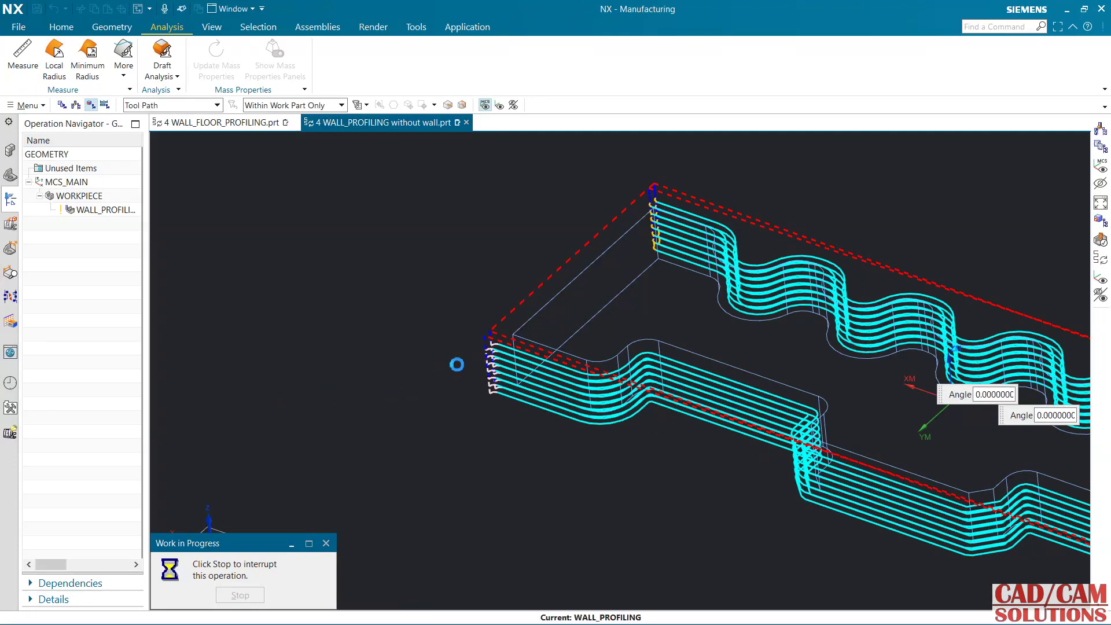
Step: Display the whole part shaded and play the 3D dynamic material removal simulation at animation speed 7
key(ctrl+f)
right_drag(564, 260, 559, 246)
scroll(813, 485, up, 3)
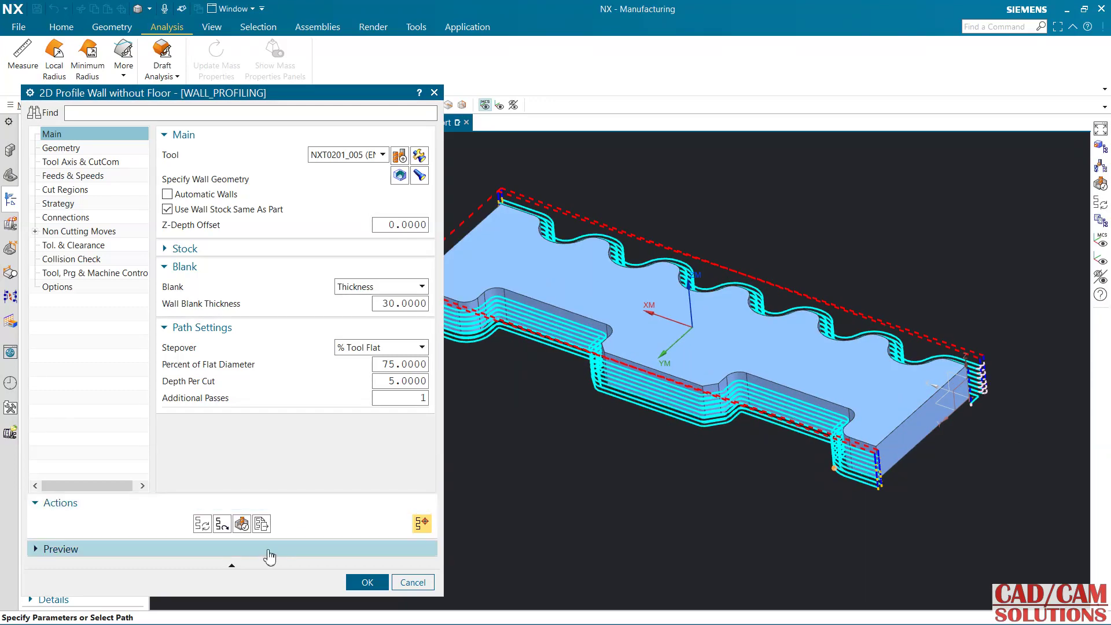
click(242, 524)
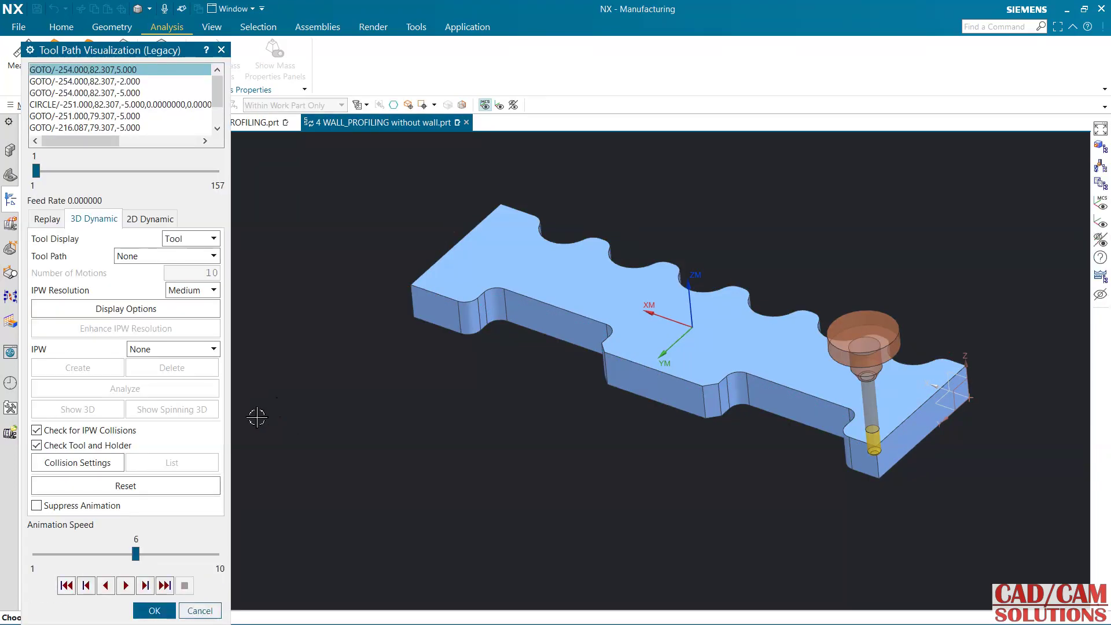
click(125, 585)
click(179, 555)
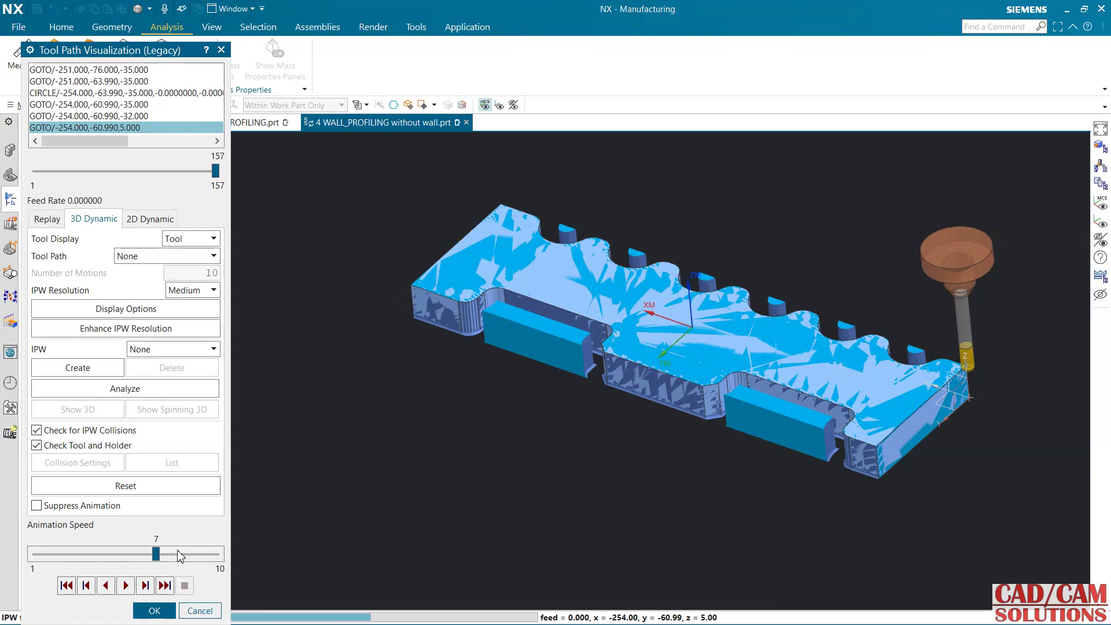
click(165, 612)
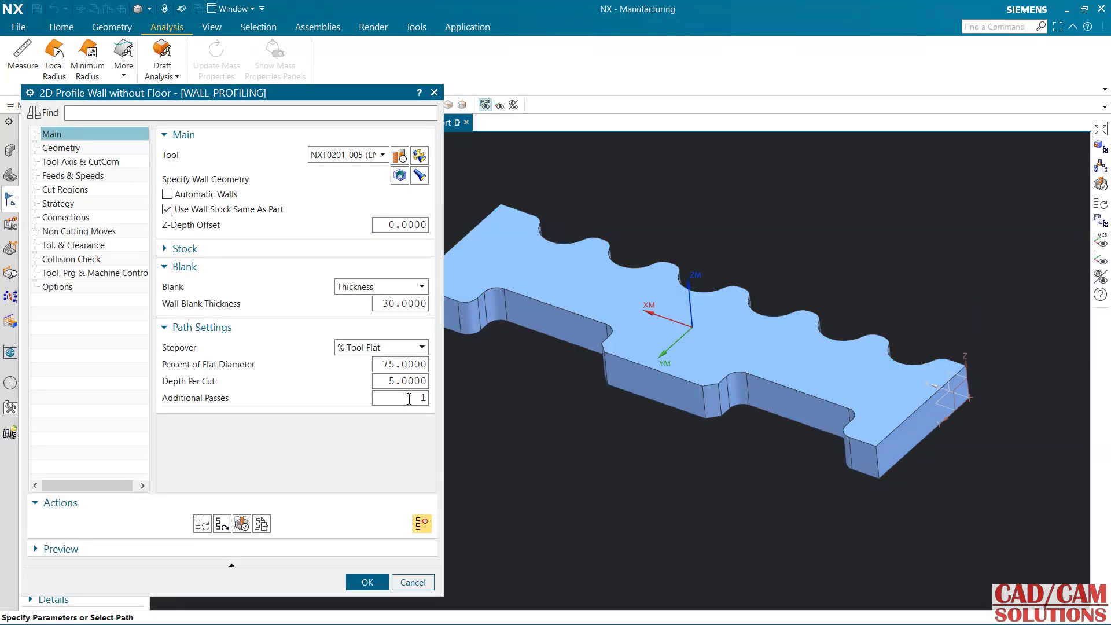
Step: Set the additional passes to 4 and regenerate the wall profiling tool path
double_click(409, 399)
text(4)
click(202, 524)
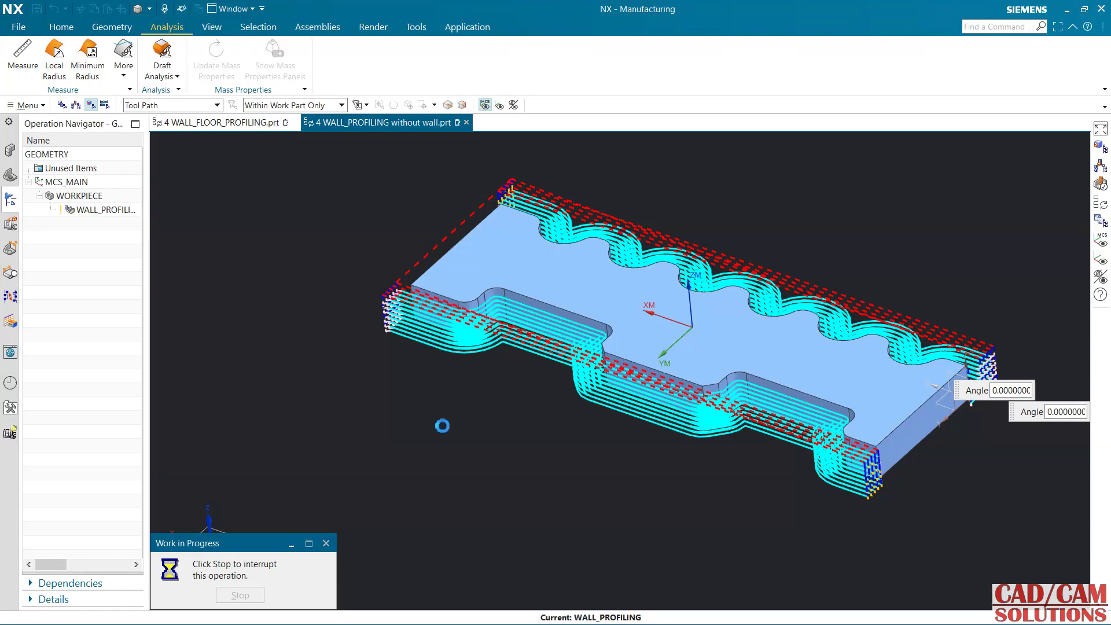
Step: Simulate the material removal in 3D for the tool path with 4 additional passes
click(242, 524)
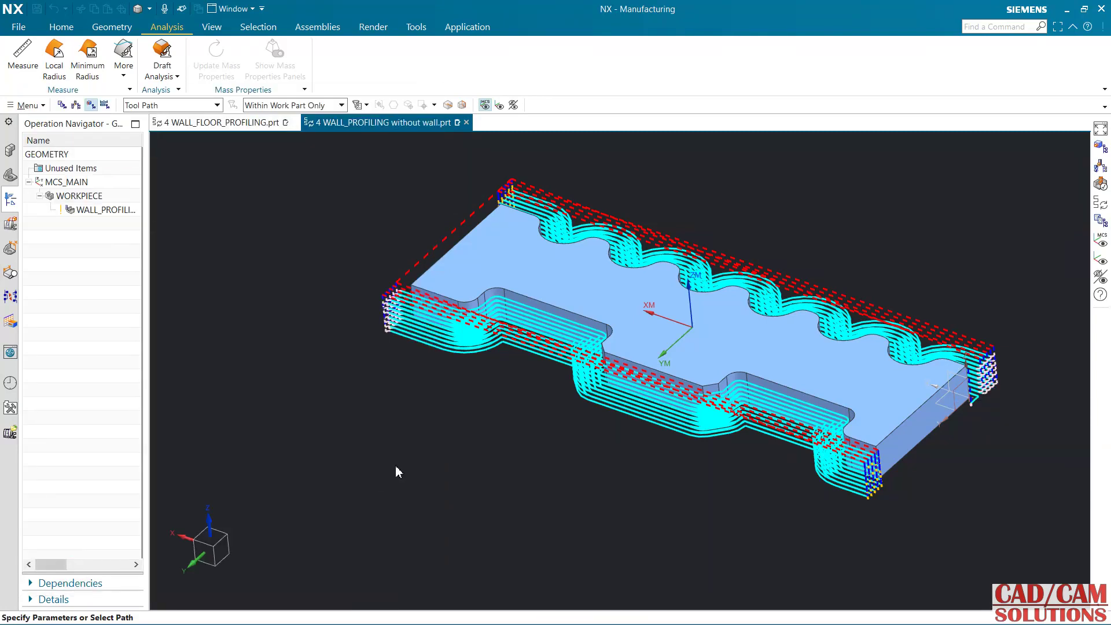
click(126, 585)
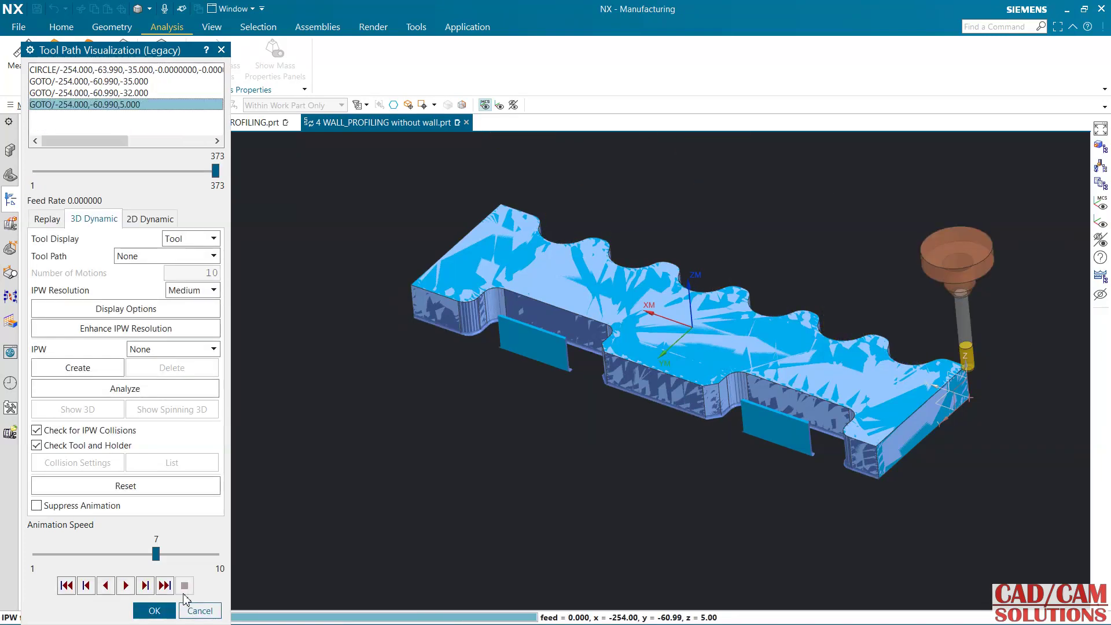
click(168, 611)
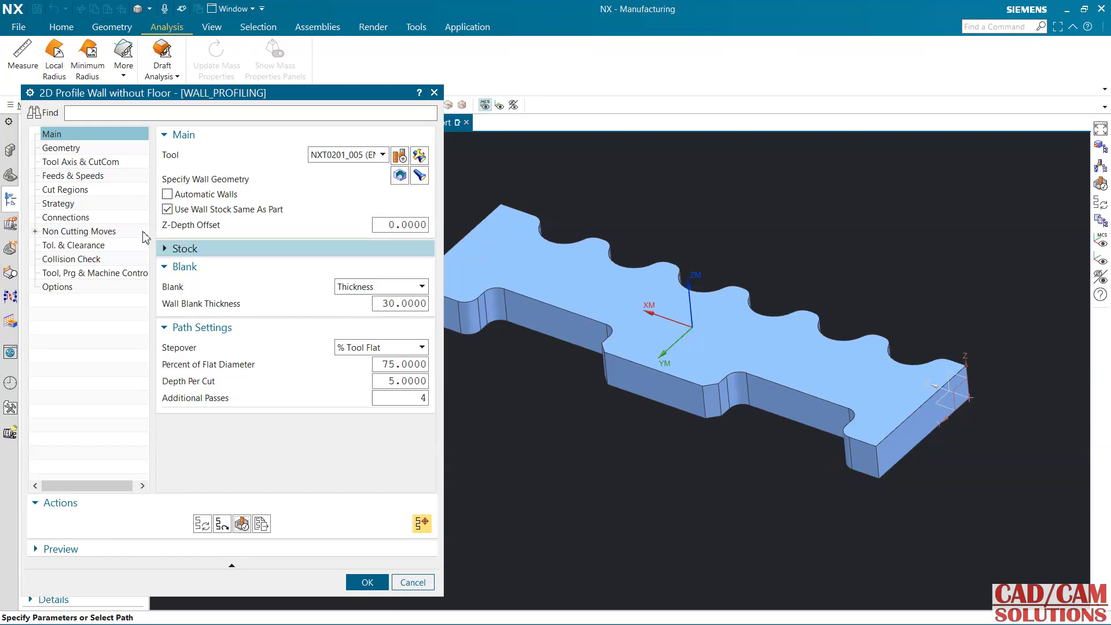
Step: Review the operation's geometry settings and the available tool axis options, keeping the +ZM Axis
click(74, 152)
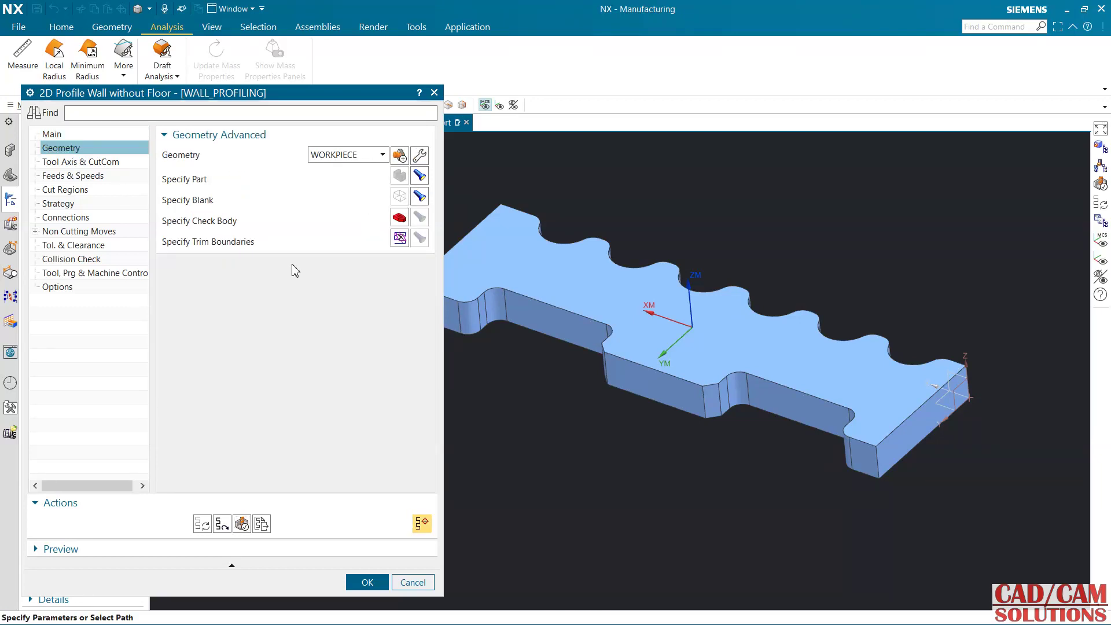
click(77, 163)
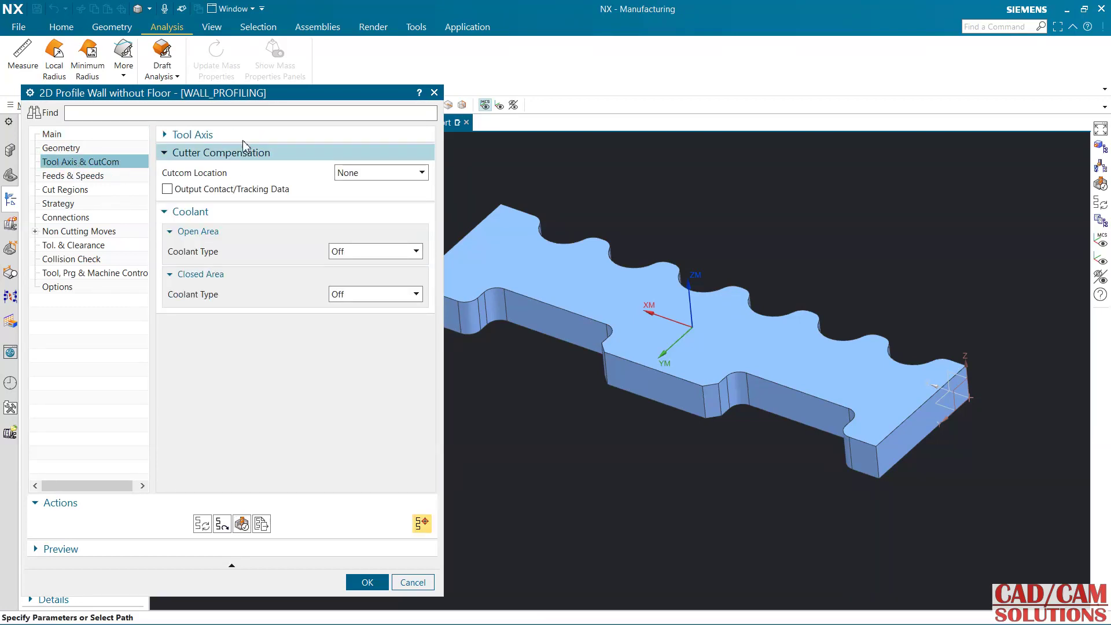
click(234, 136)
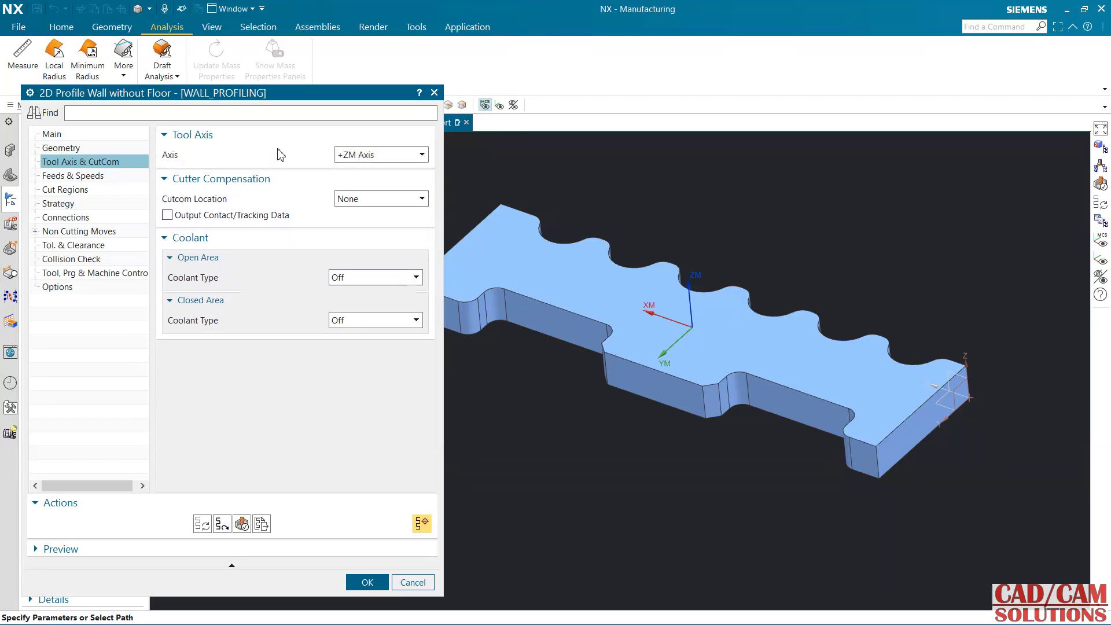
click(366, 160)
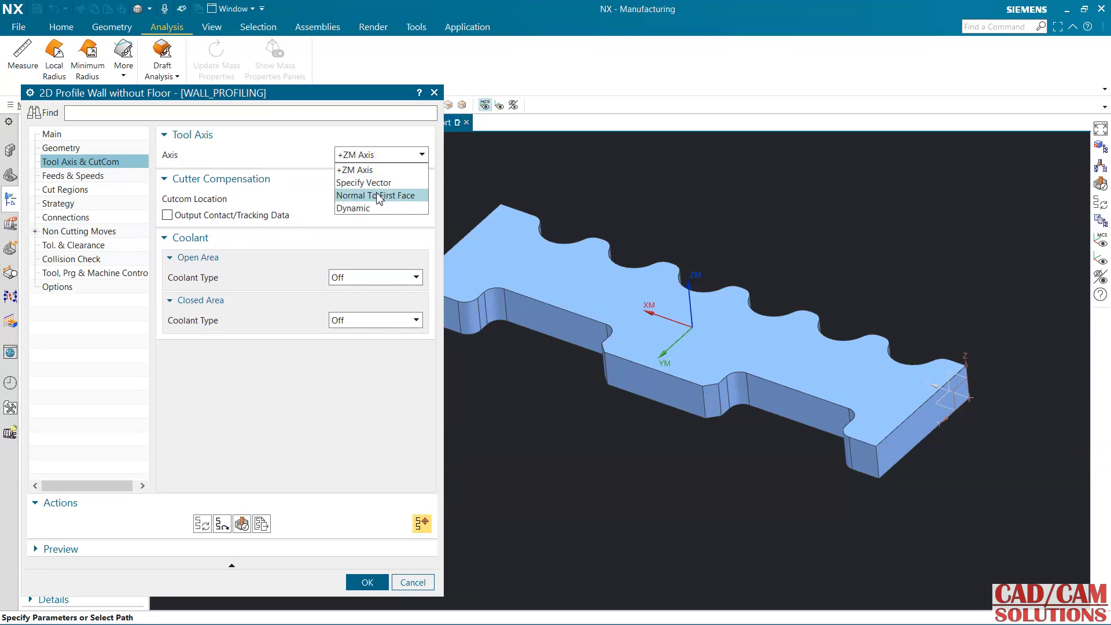
click(377, 155)
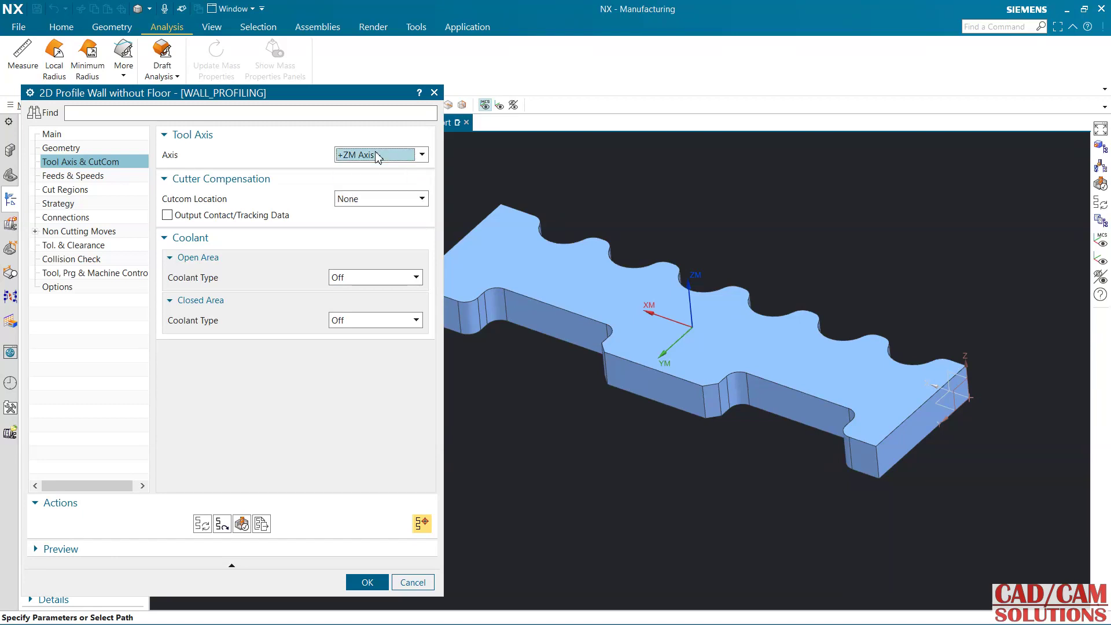
Step: Set the cut feed rate to 3500 mmpm and the spindle speed to 3500 rpm, and recalculate the machining data
click(69, 177)
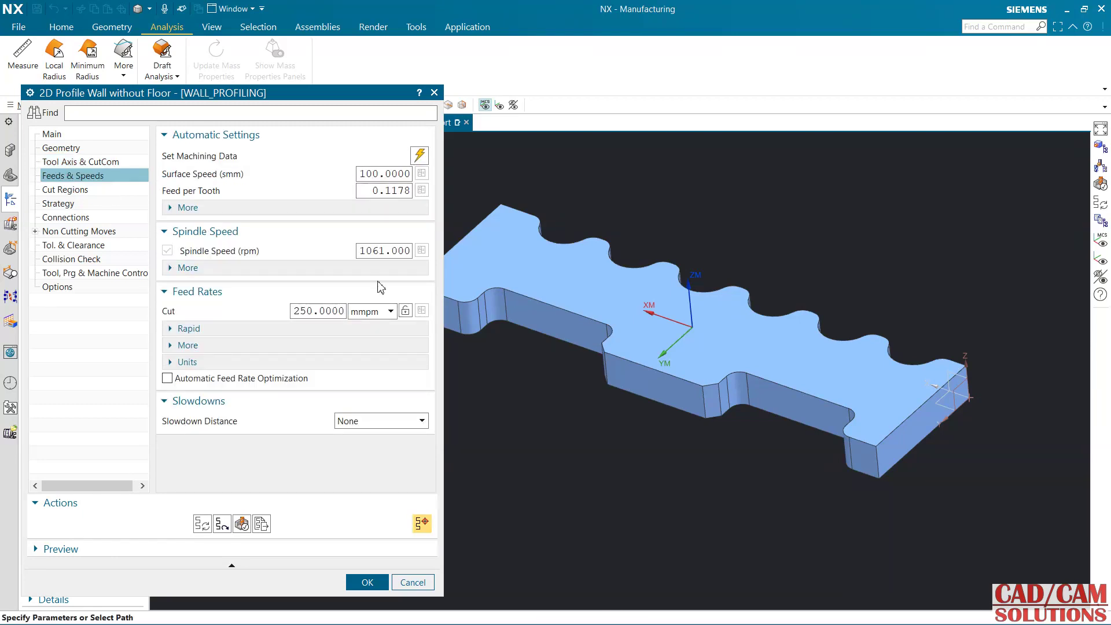
double_click(340, 311)
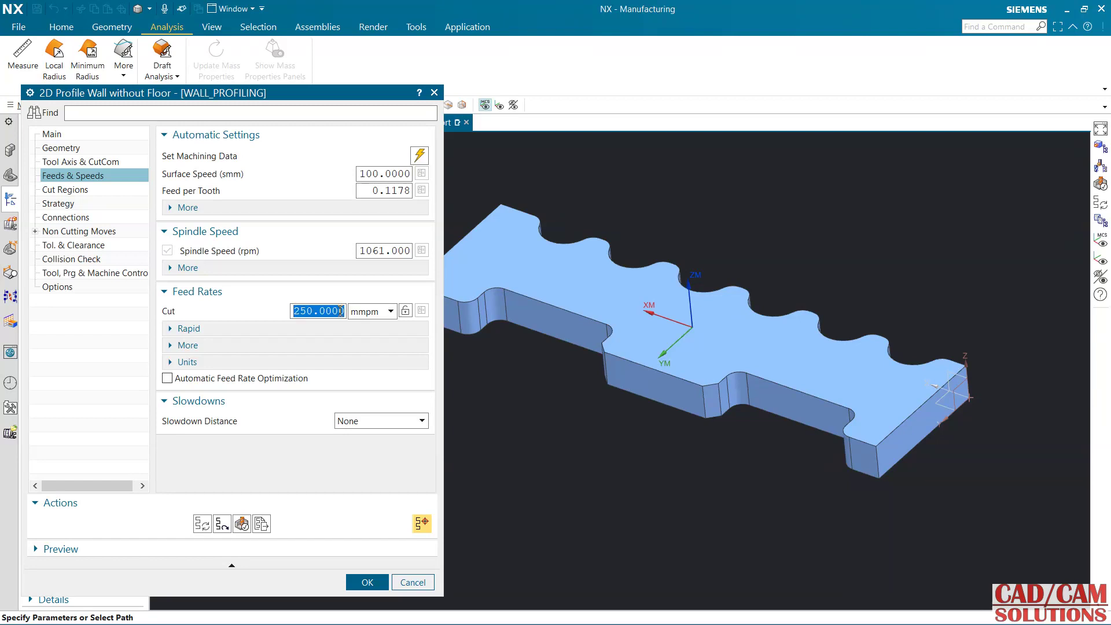
text(3500)
key(Tab)
text(3500)
key(Return)
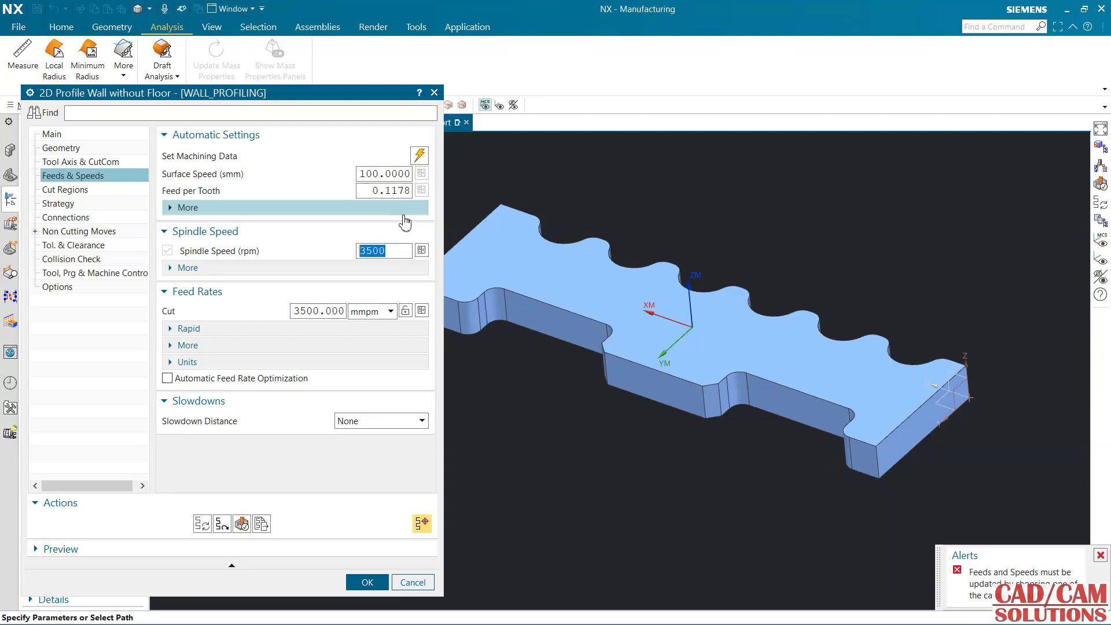
click(423, 251)
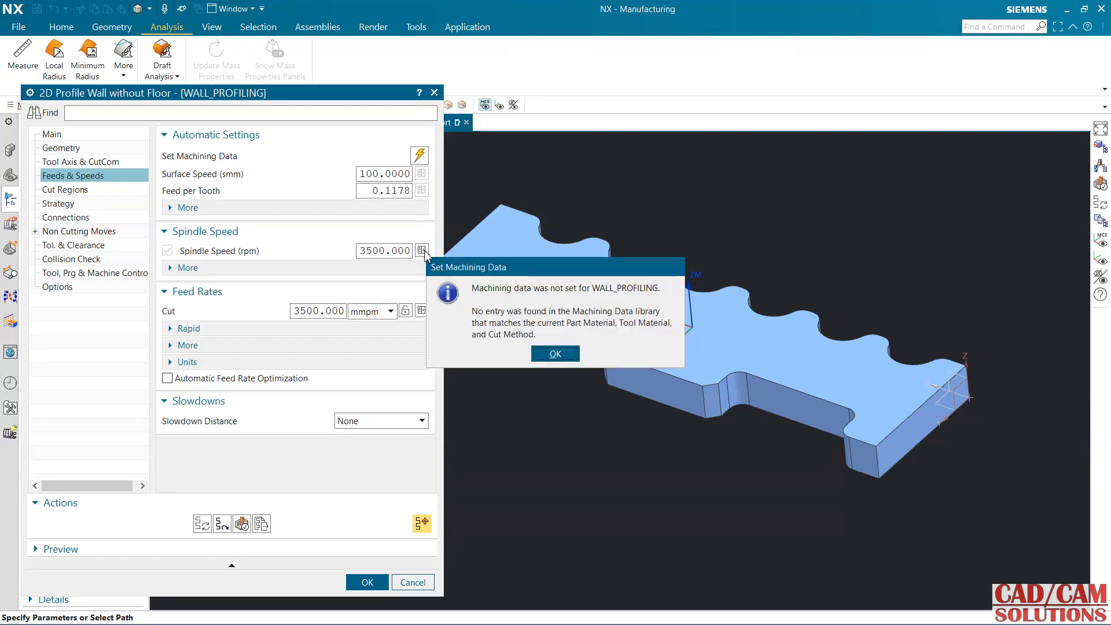
click(555, 353)
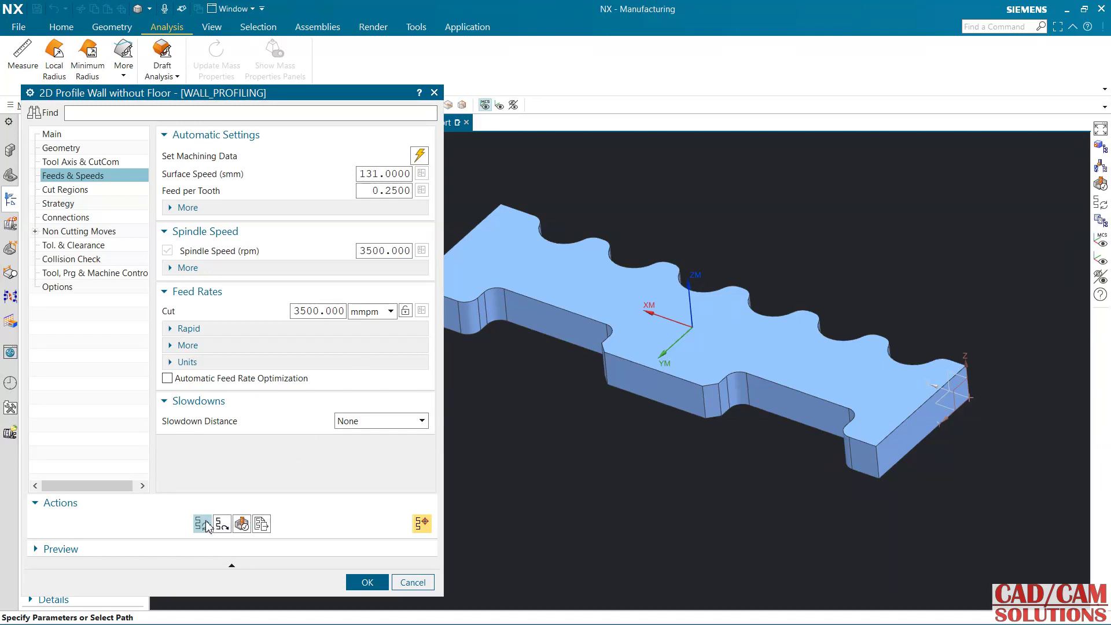
Step: Review the cut region and strategy settings, and regenerate the tool path with the updated feeds and speeds
click(77, 192)
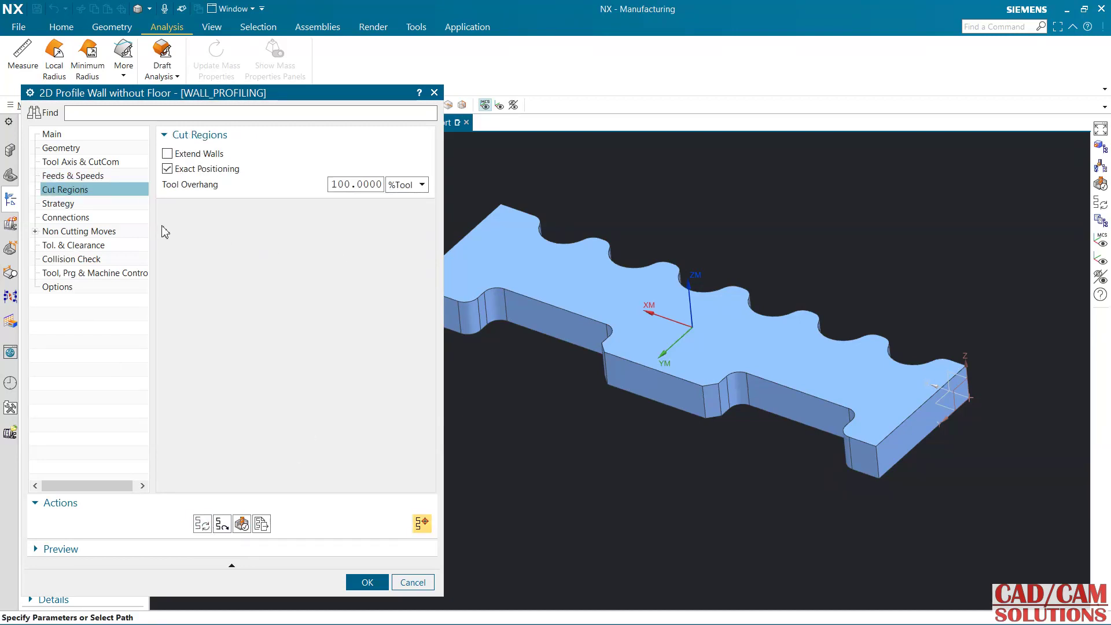
click(69, 206)
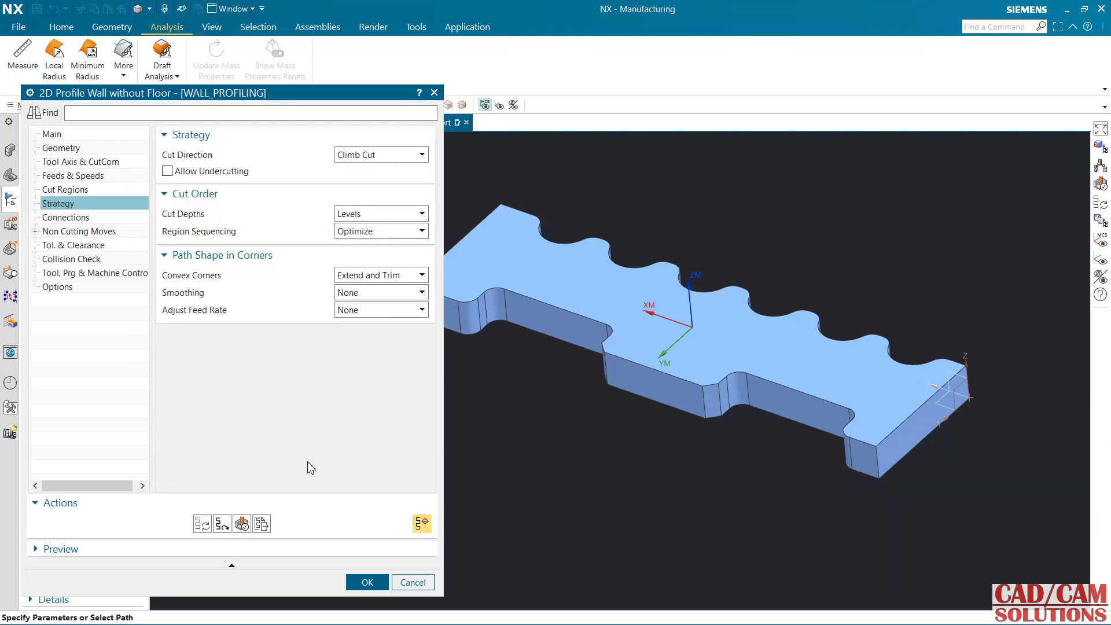
click(202, 524)
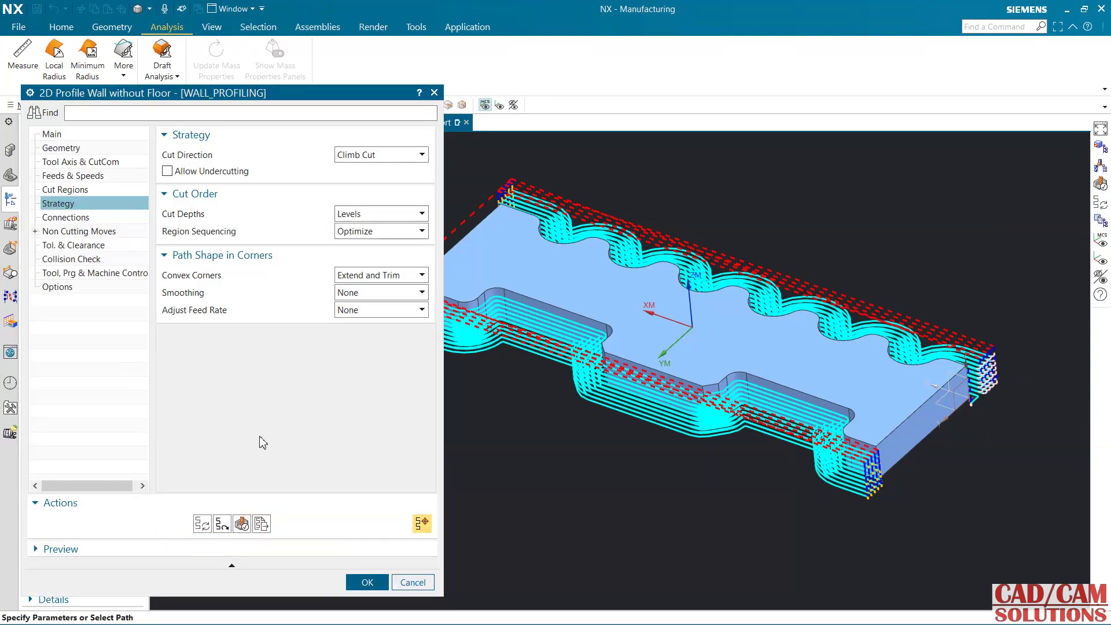
Step: Play the 3D dynamic material removal simulation of the regenerated tool path, and return to the operation settings
click(242, 525)
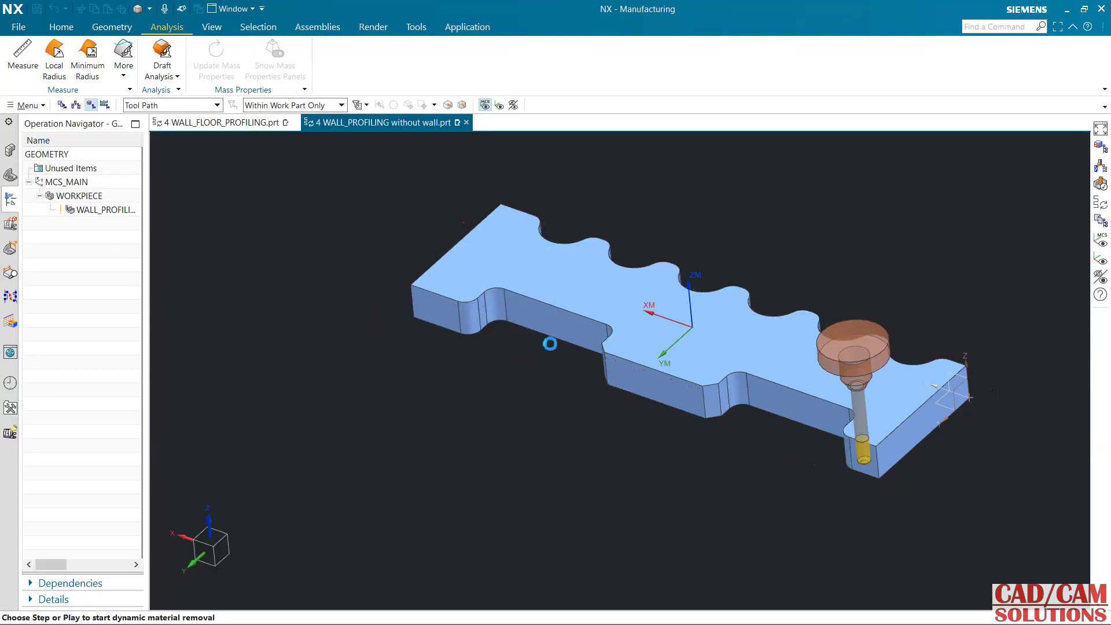
click(126, 585)
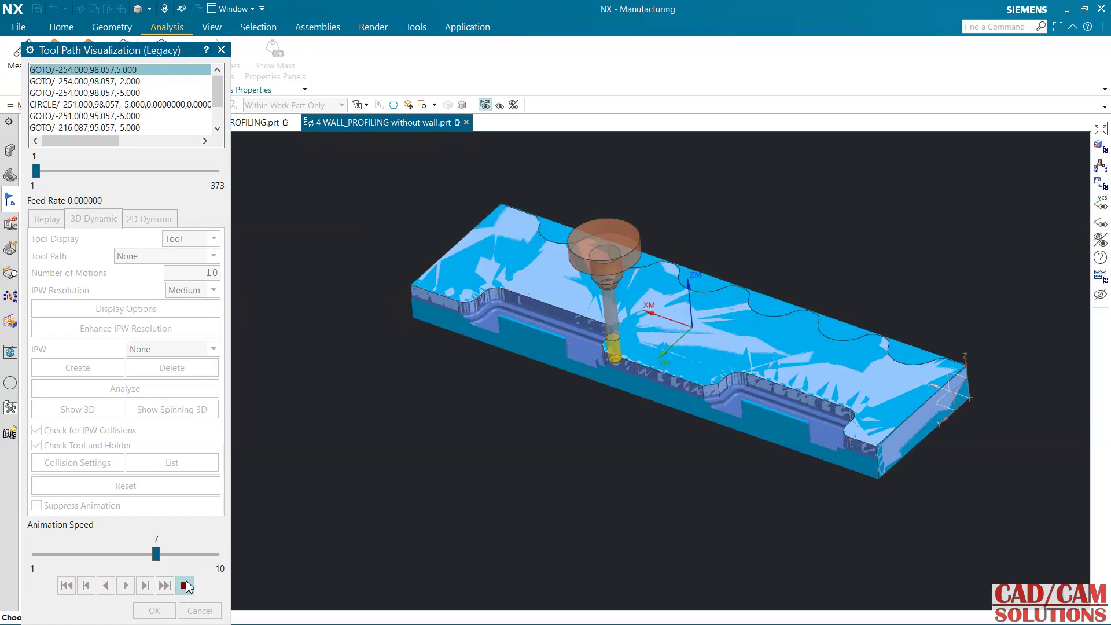
click(155, 611)
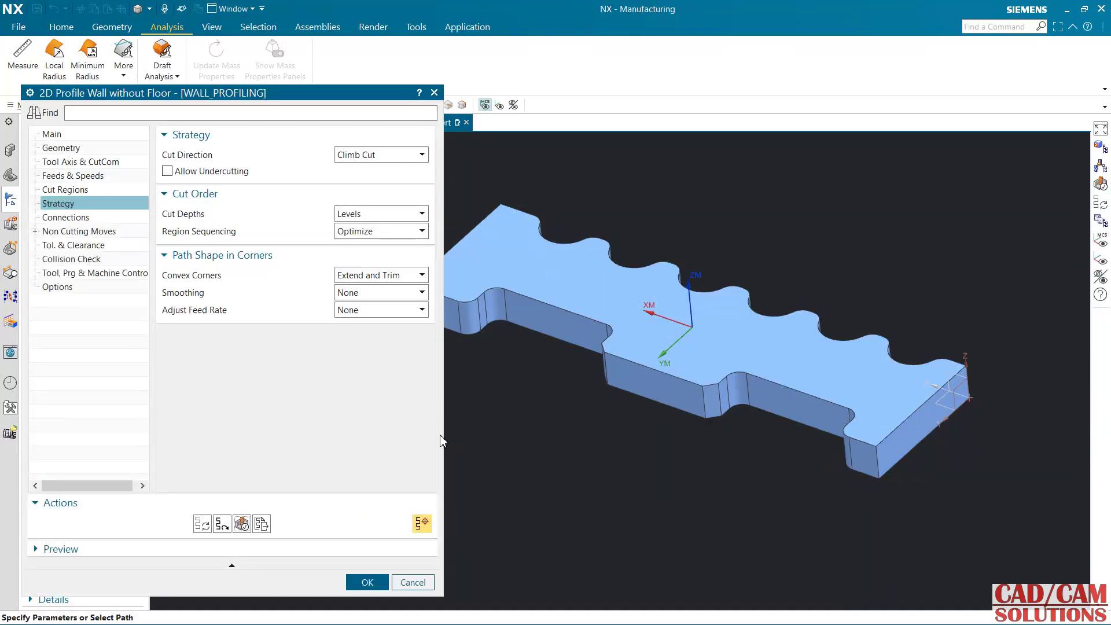
Step: Review the wall connection settings and enable Check Tool and Holder for the operation's collision check
click(83, 217)
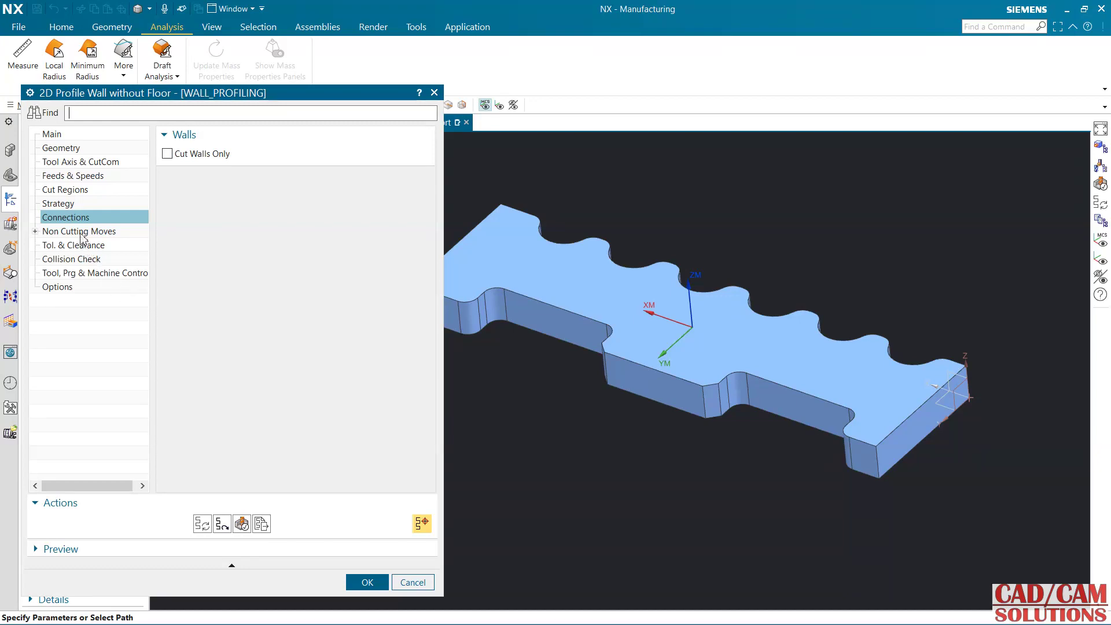
click(68, 260)
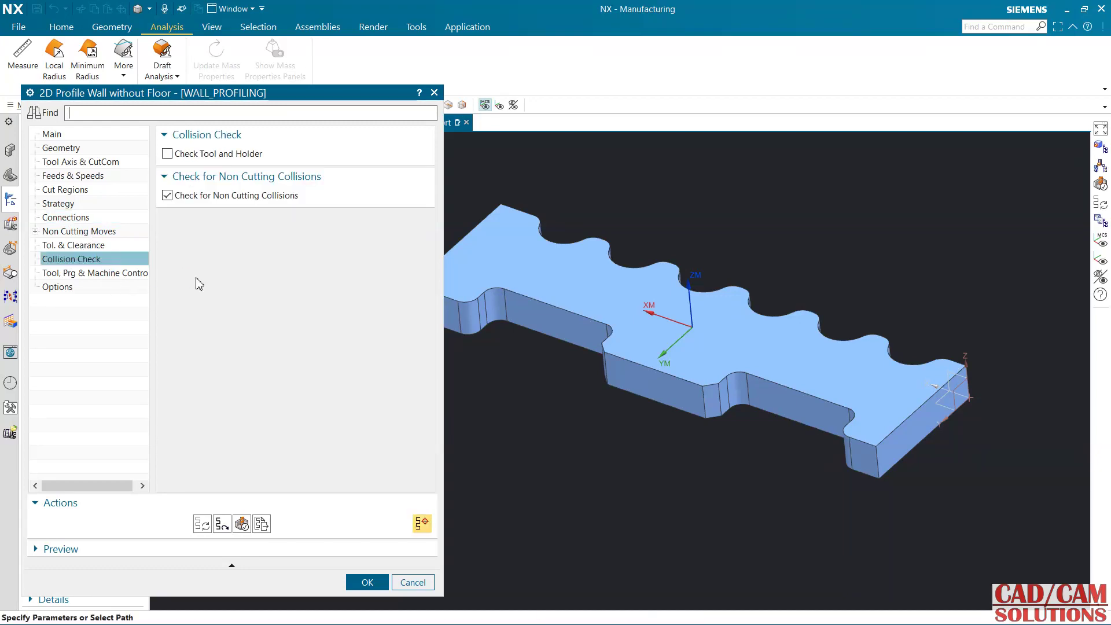
click(179, 157)
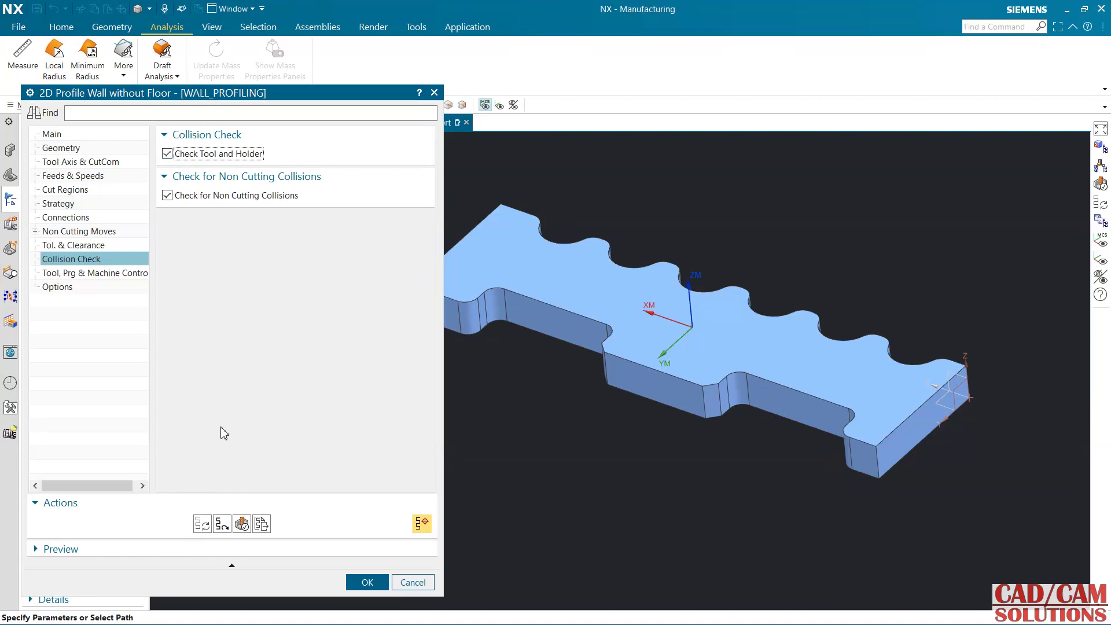
Step: Regenerate the tool path with collision checking enabled, and accept the wall profiling operation
click(202, 524)
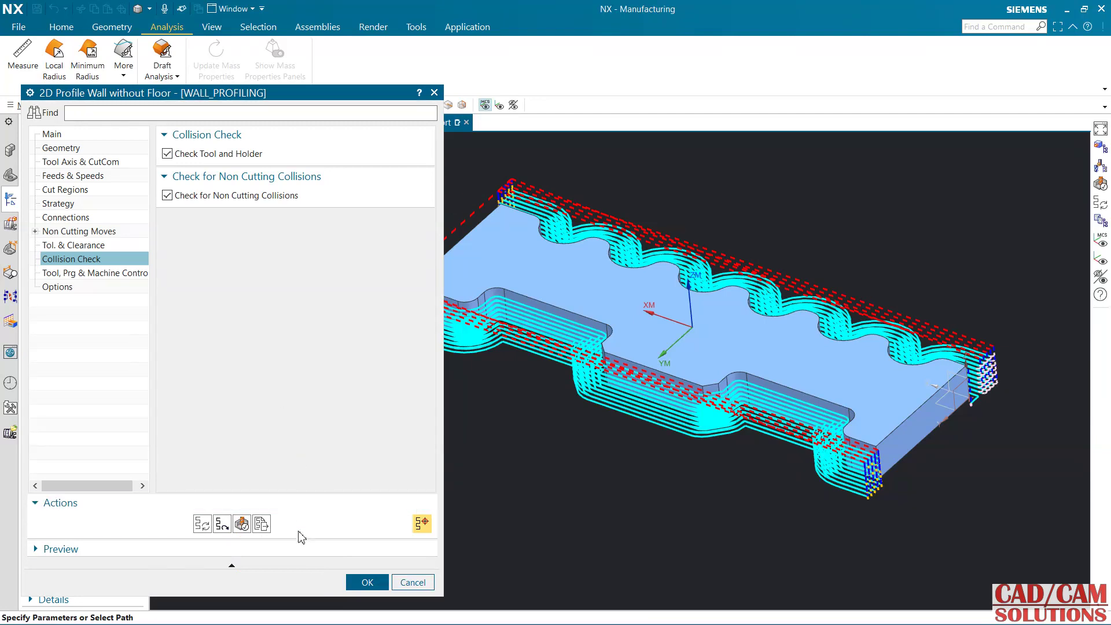
click(366, 583)
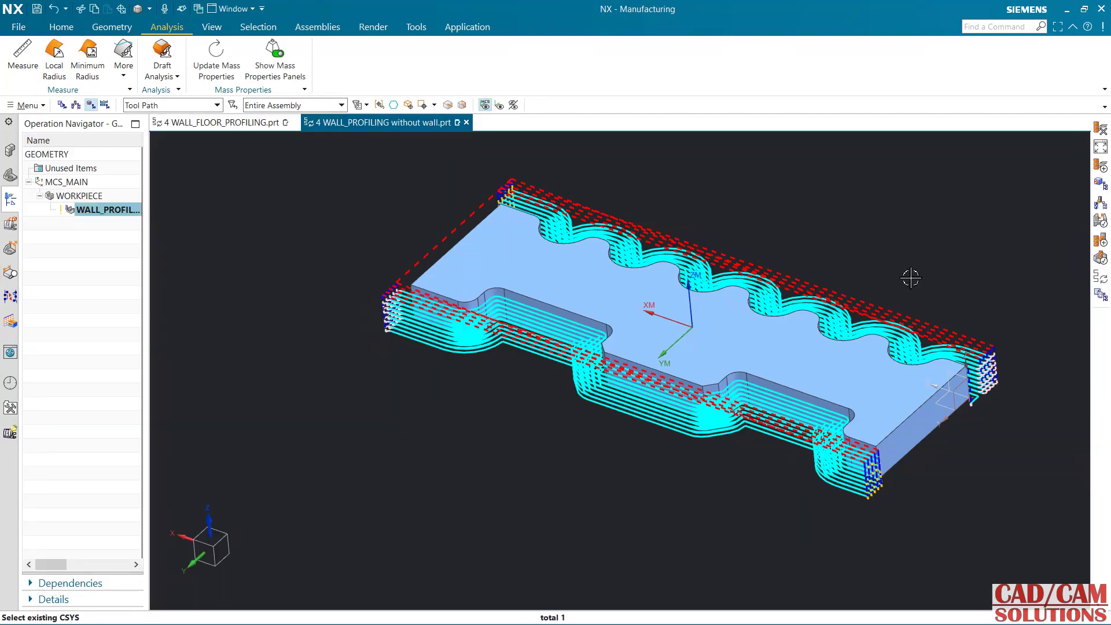
key(ctrl+f)
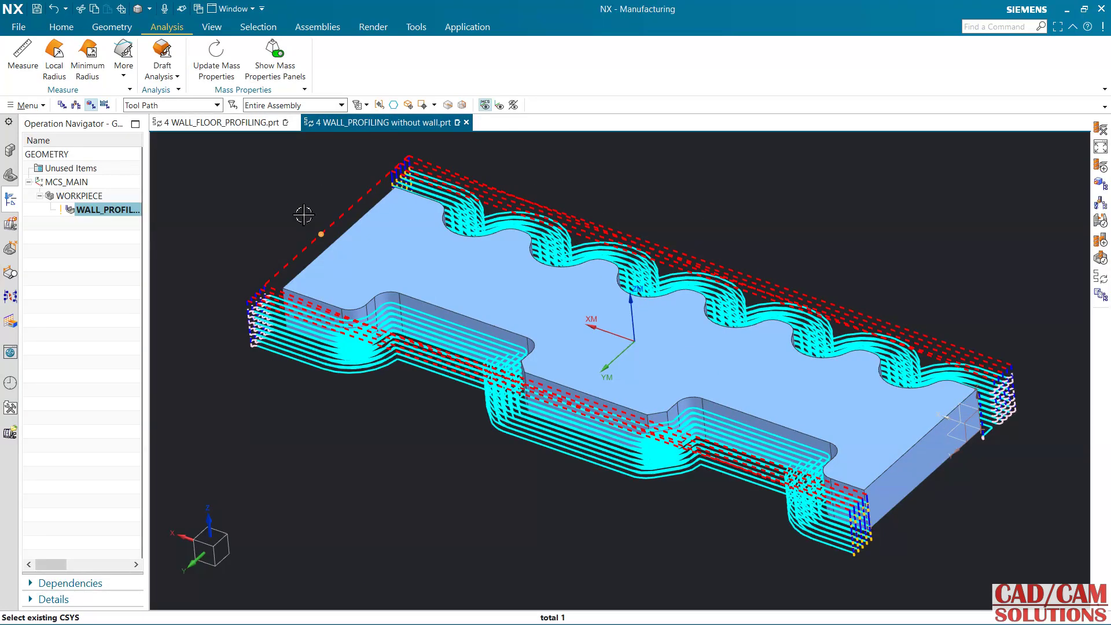
shift+middle_drag(302, 213, 298, 231)
Step: Post process the wall profiling operation with the MILL_3_AXIS postprocessor, keeping the default output file and units, and acknowledge the tool number message
right_click(114, 215)
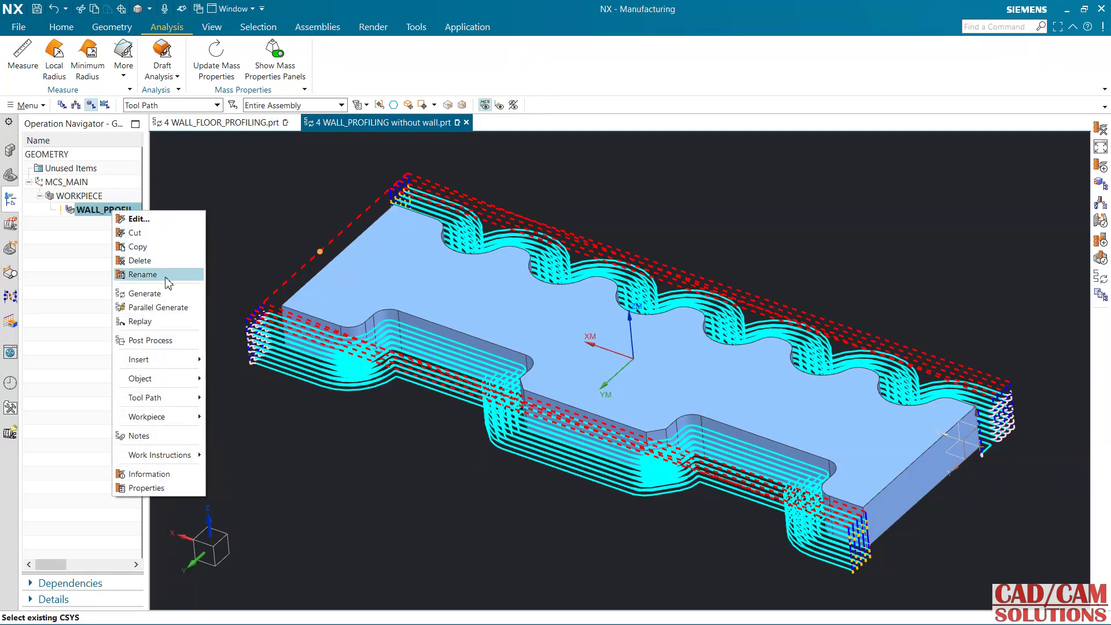
click(172, 343)
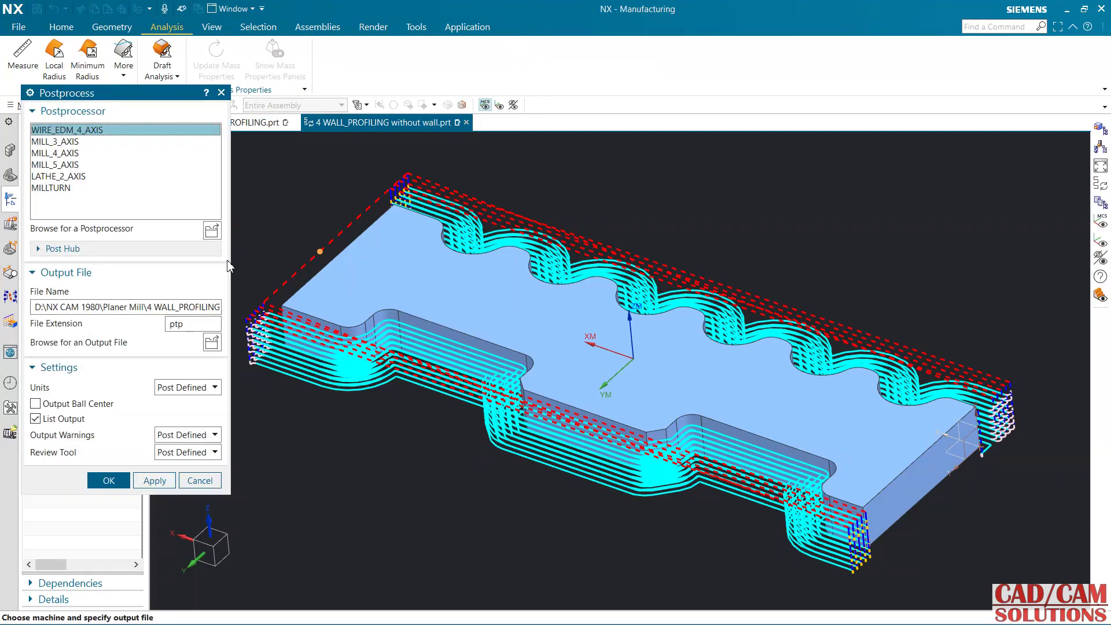
click(62, 143)
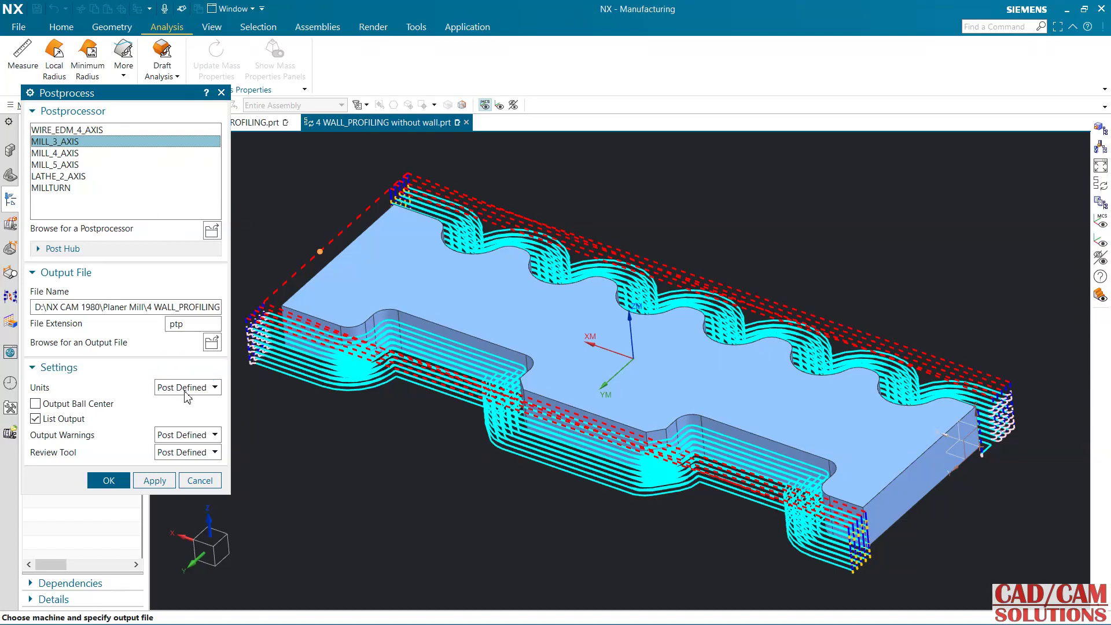
click(109, 480)
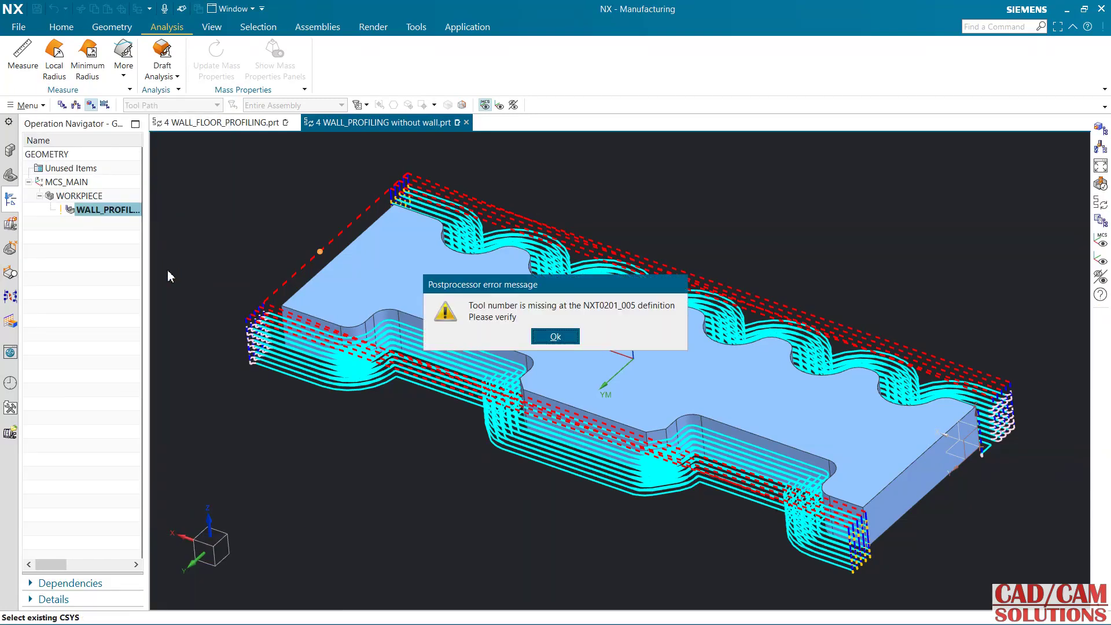
click(556, 337)
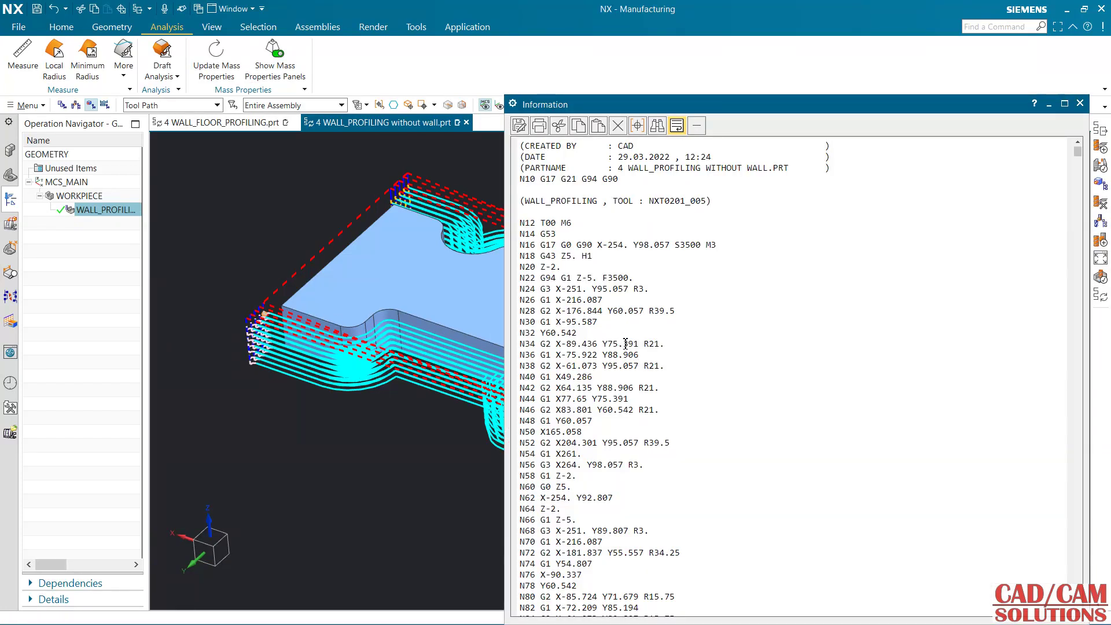
Step: Review the generated NC program from its header to its last line, and close the listing
ctrl+scroll(550, 356, up, 2)
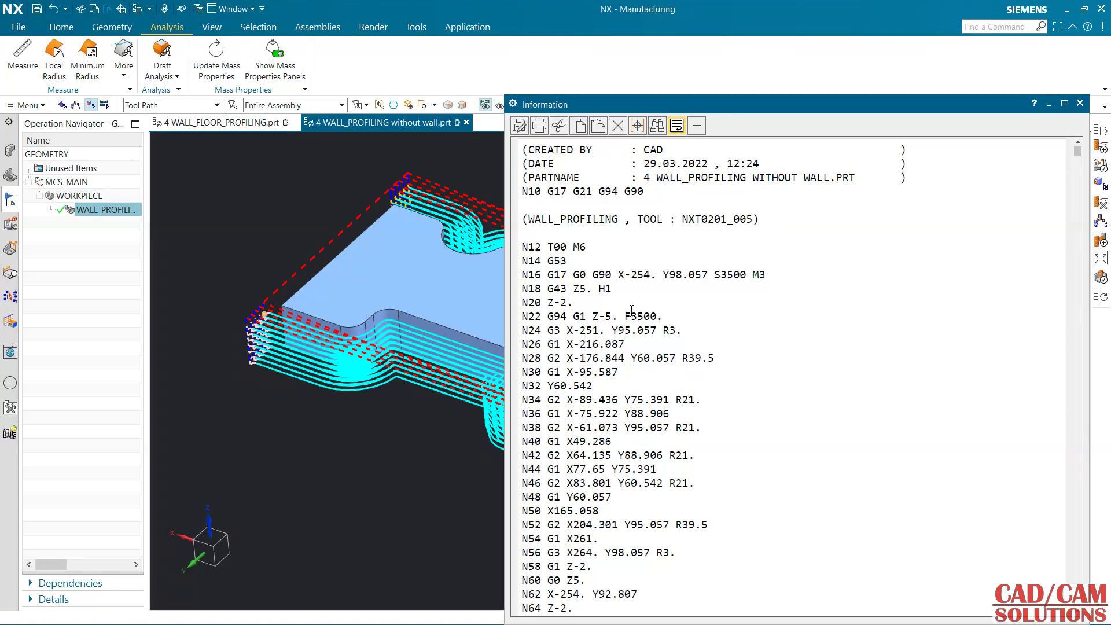
scroll(631, 311, down, 18)
scroll(1019, 266, down, 4)
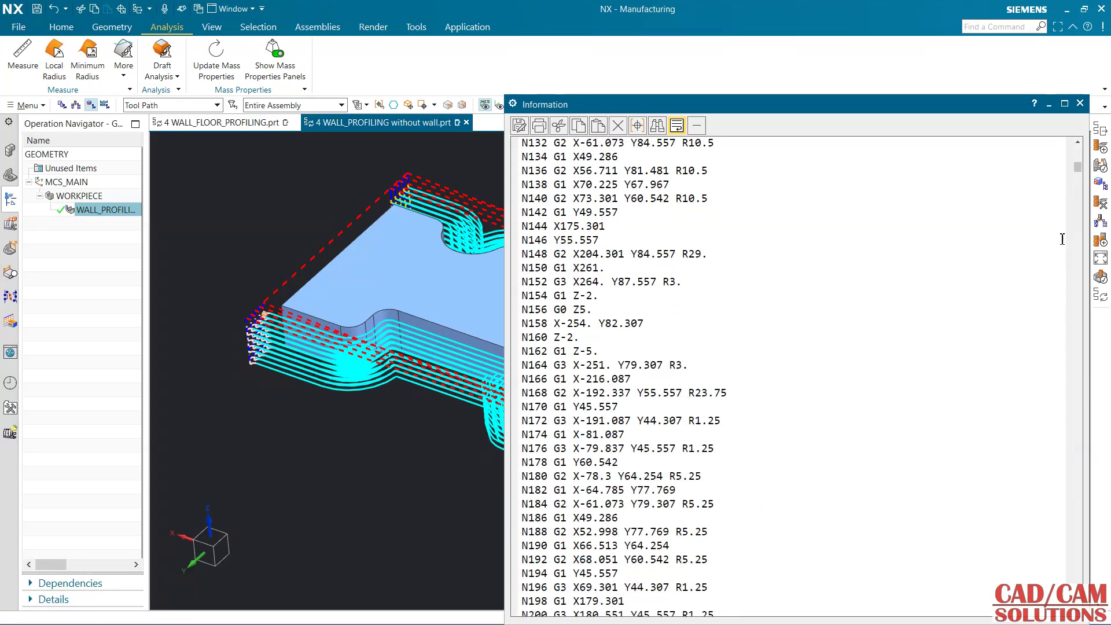
drag(1077, 170, 1077, 608)
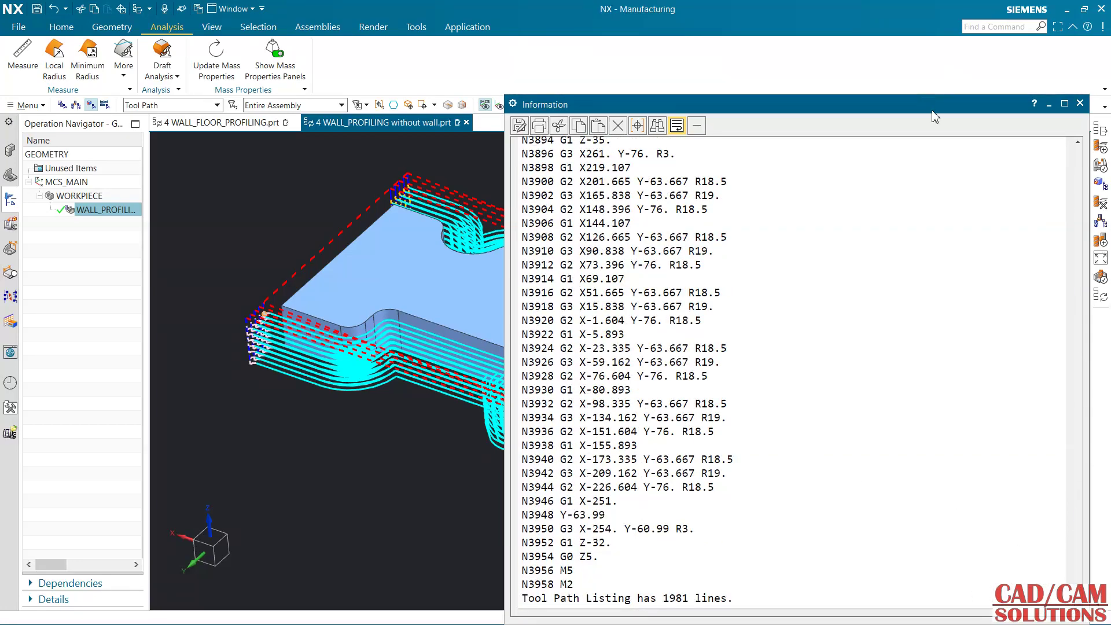
click(1080, 104)
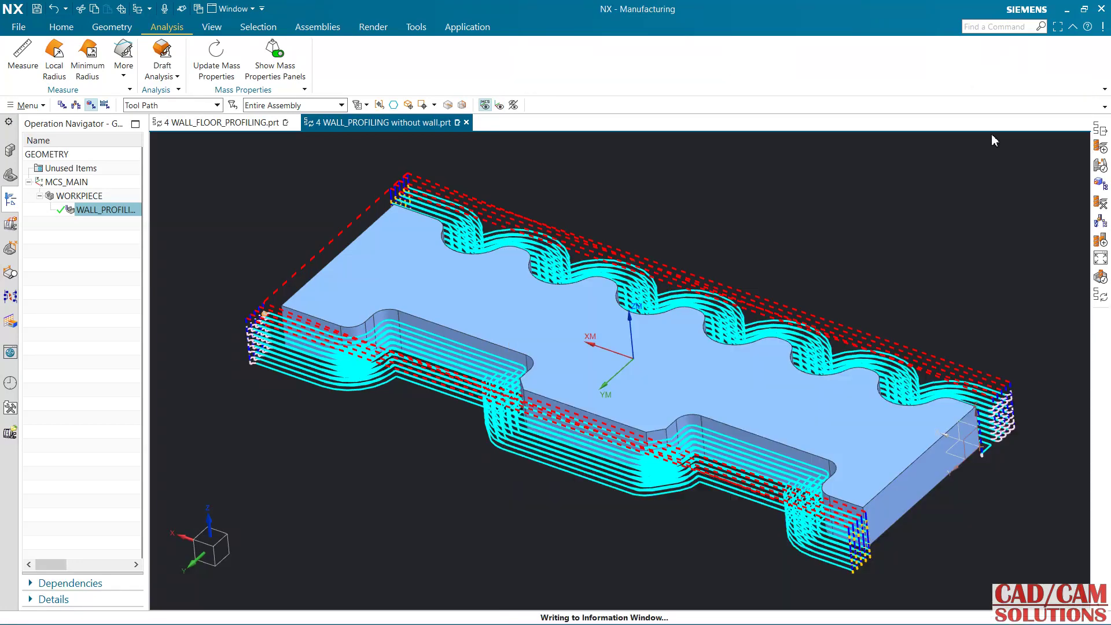
Step: Widen the Operation Navigator, add the Time column, and check the wall profiling operation's cutting and non-cutting times
middle_drag(318, 225, 315, 216)
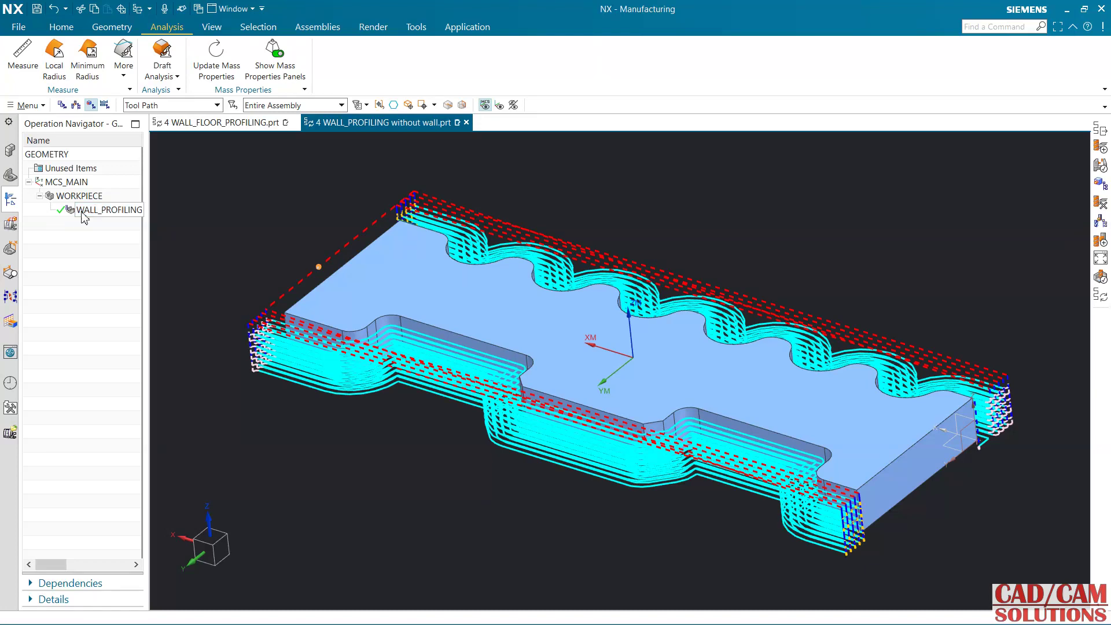
click(61, 27)
drag(151, 243, 312, 249)
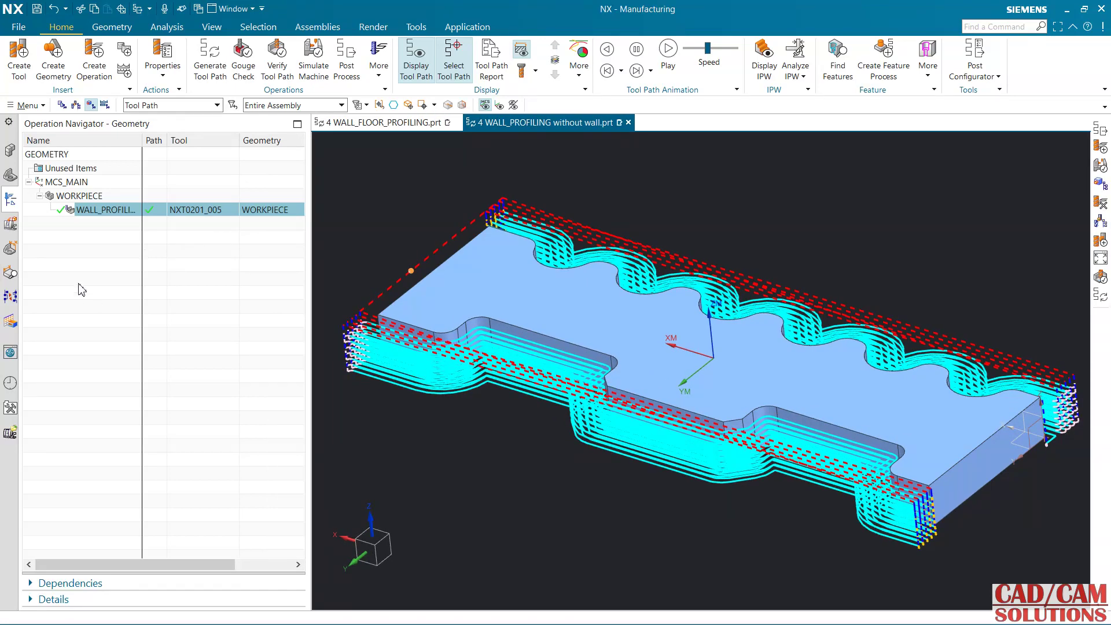
right_click(81, 290)
mouse_move(149, 465)
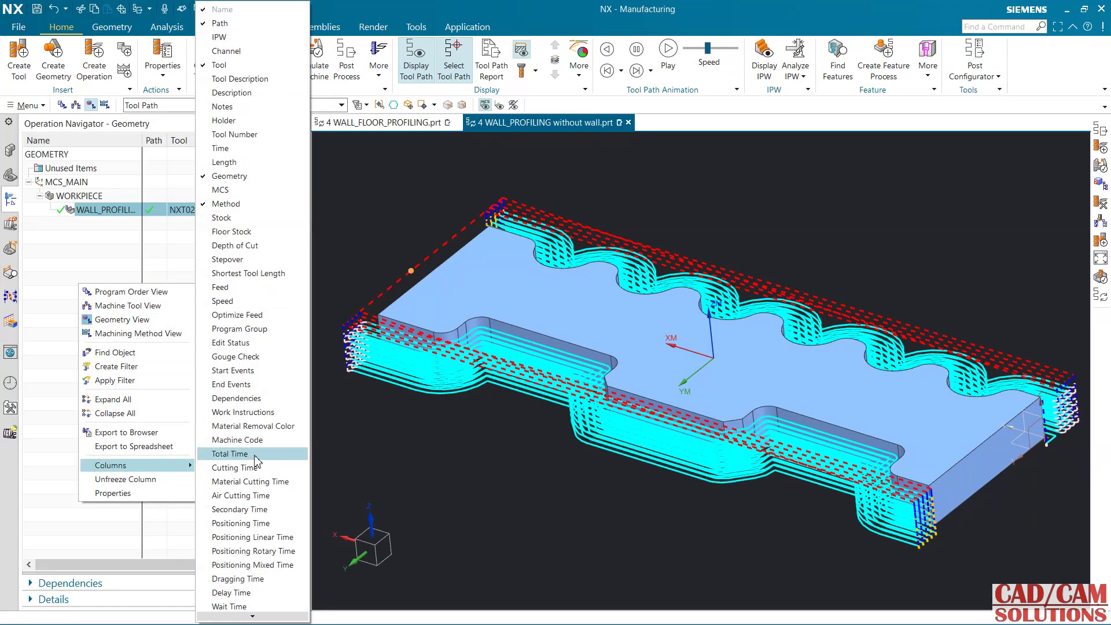
click(255, 149)
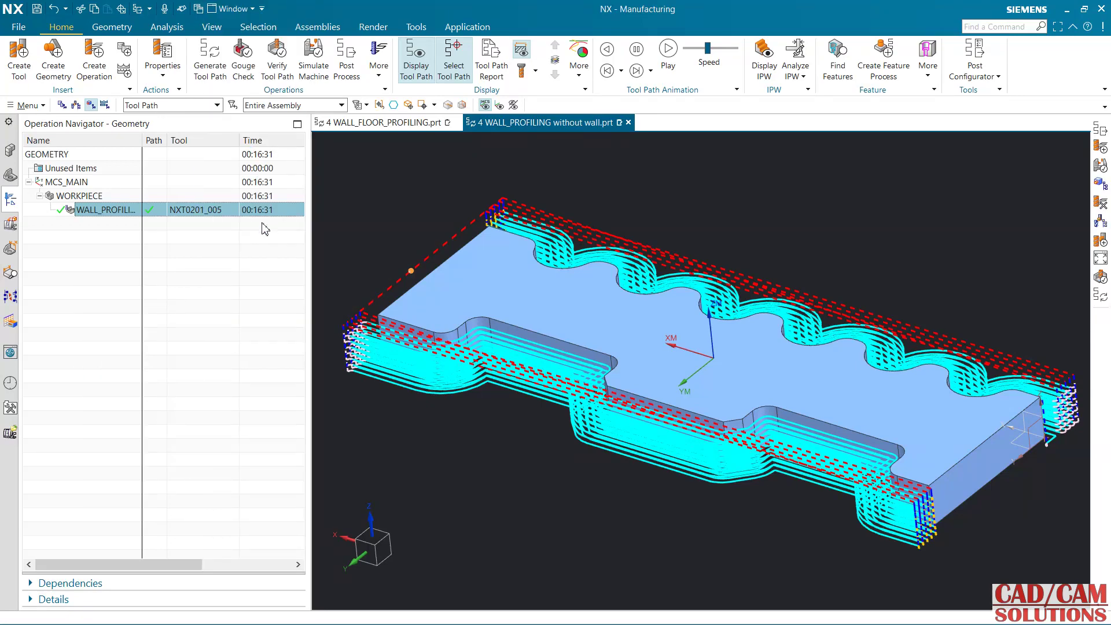
mouse_move(271, 218)
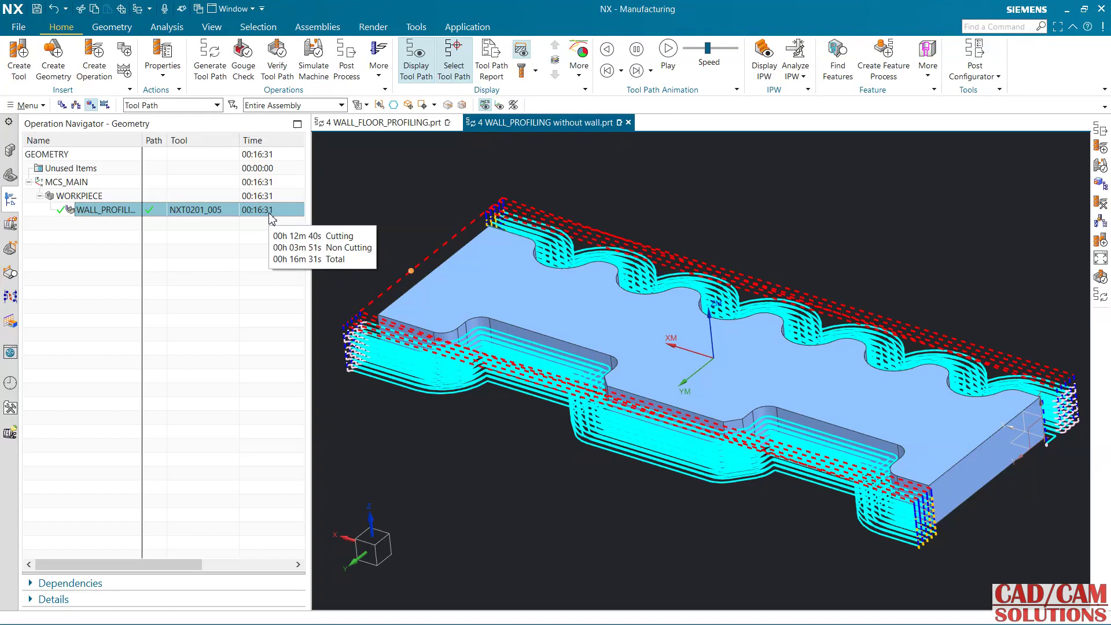
click(196, 268)
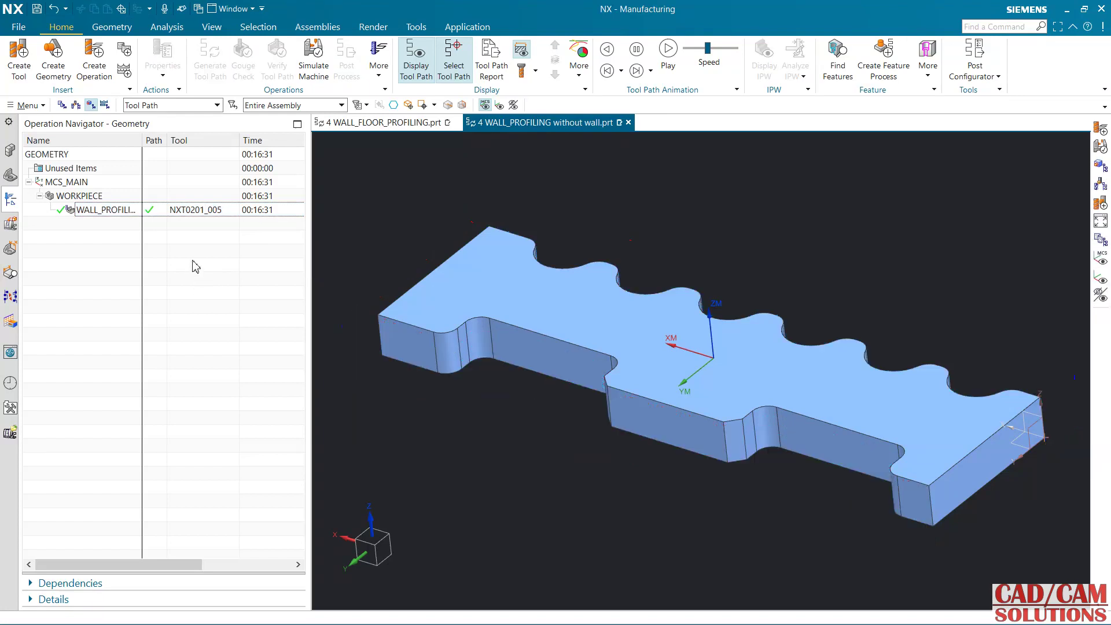